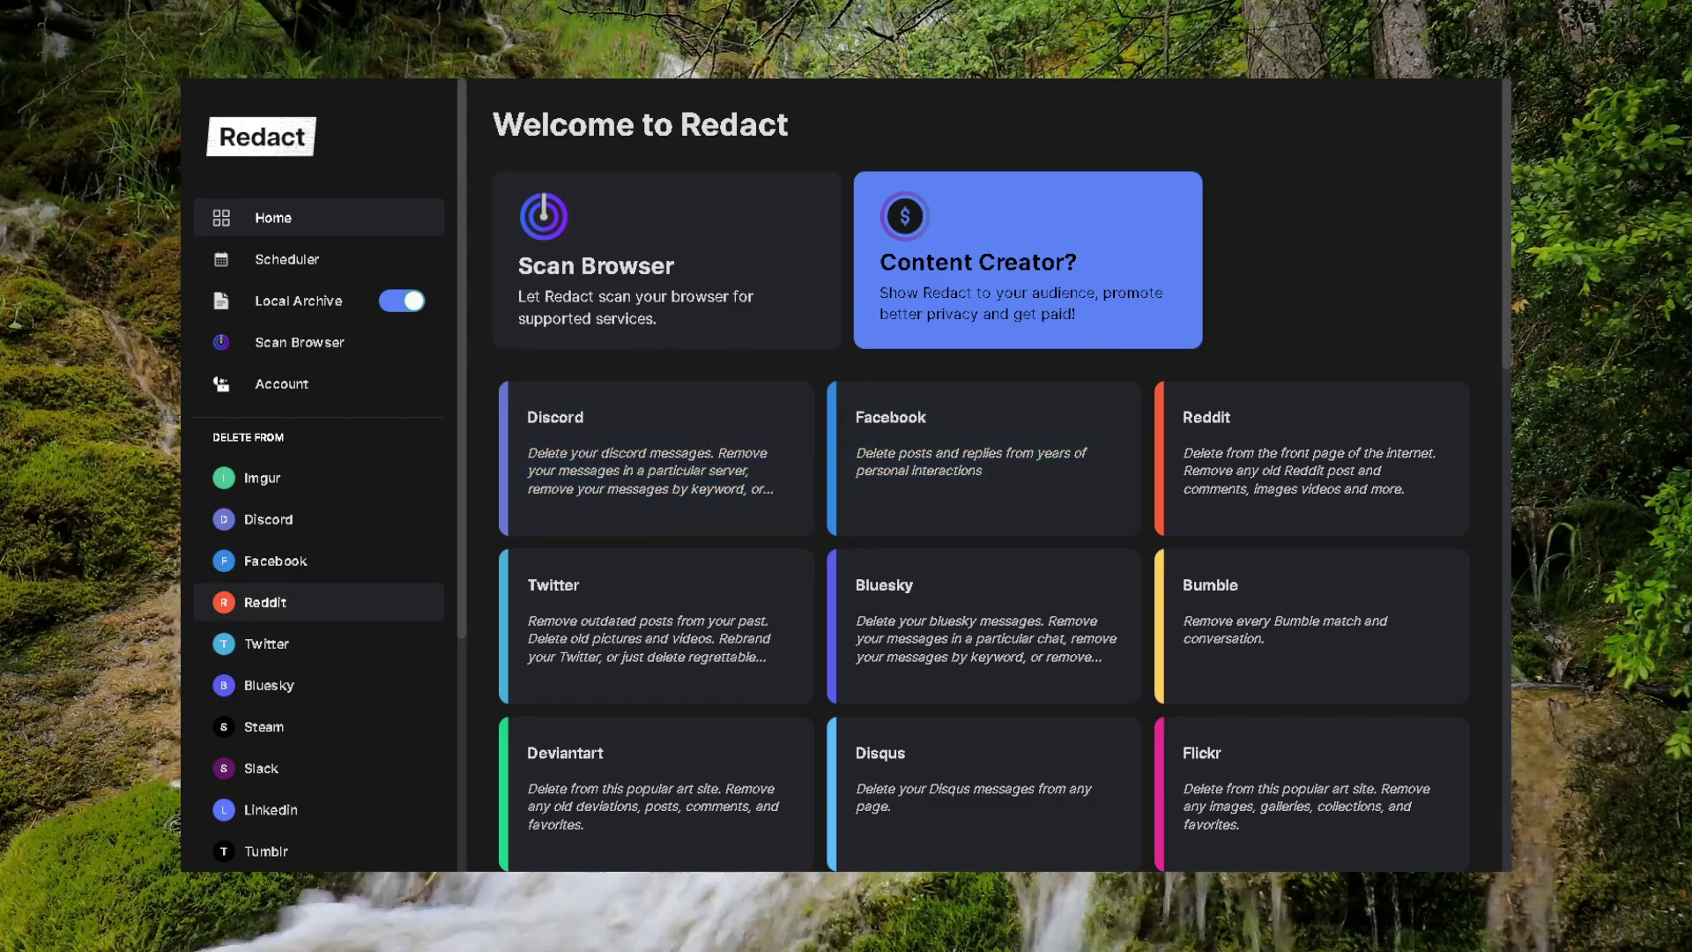
# Step: Open Reddit from the Delete From list on Redact's home dashboard
pyautogui.click(265, 602)
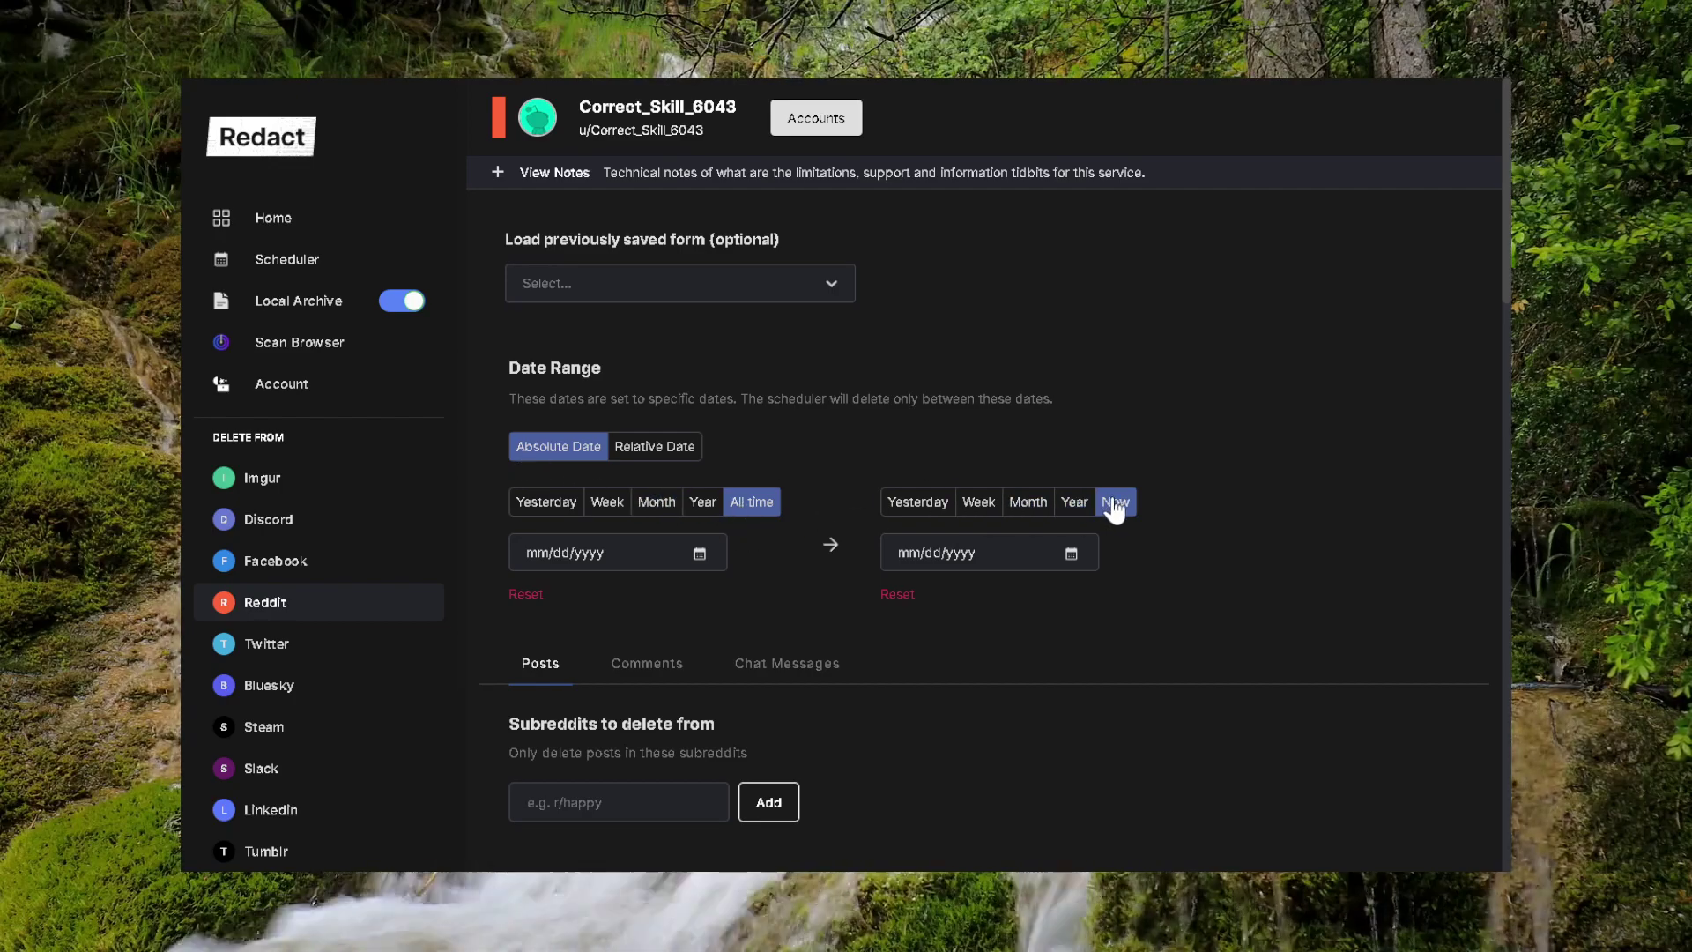
# Step: Scroll to the 'Subreddits to delete from' section of the Posts filters and select its heading
pyautogui.scroll(-3, 946, 388)
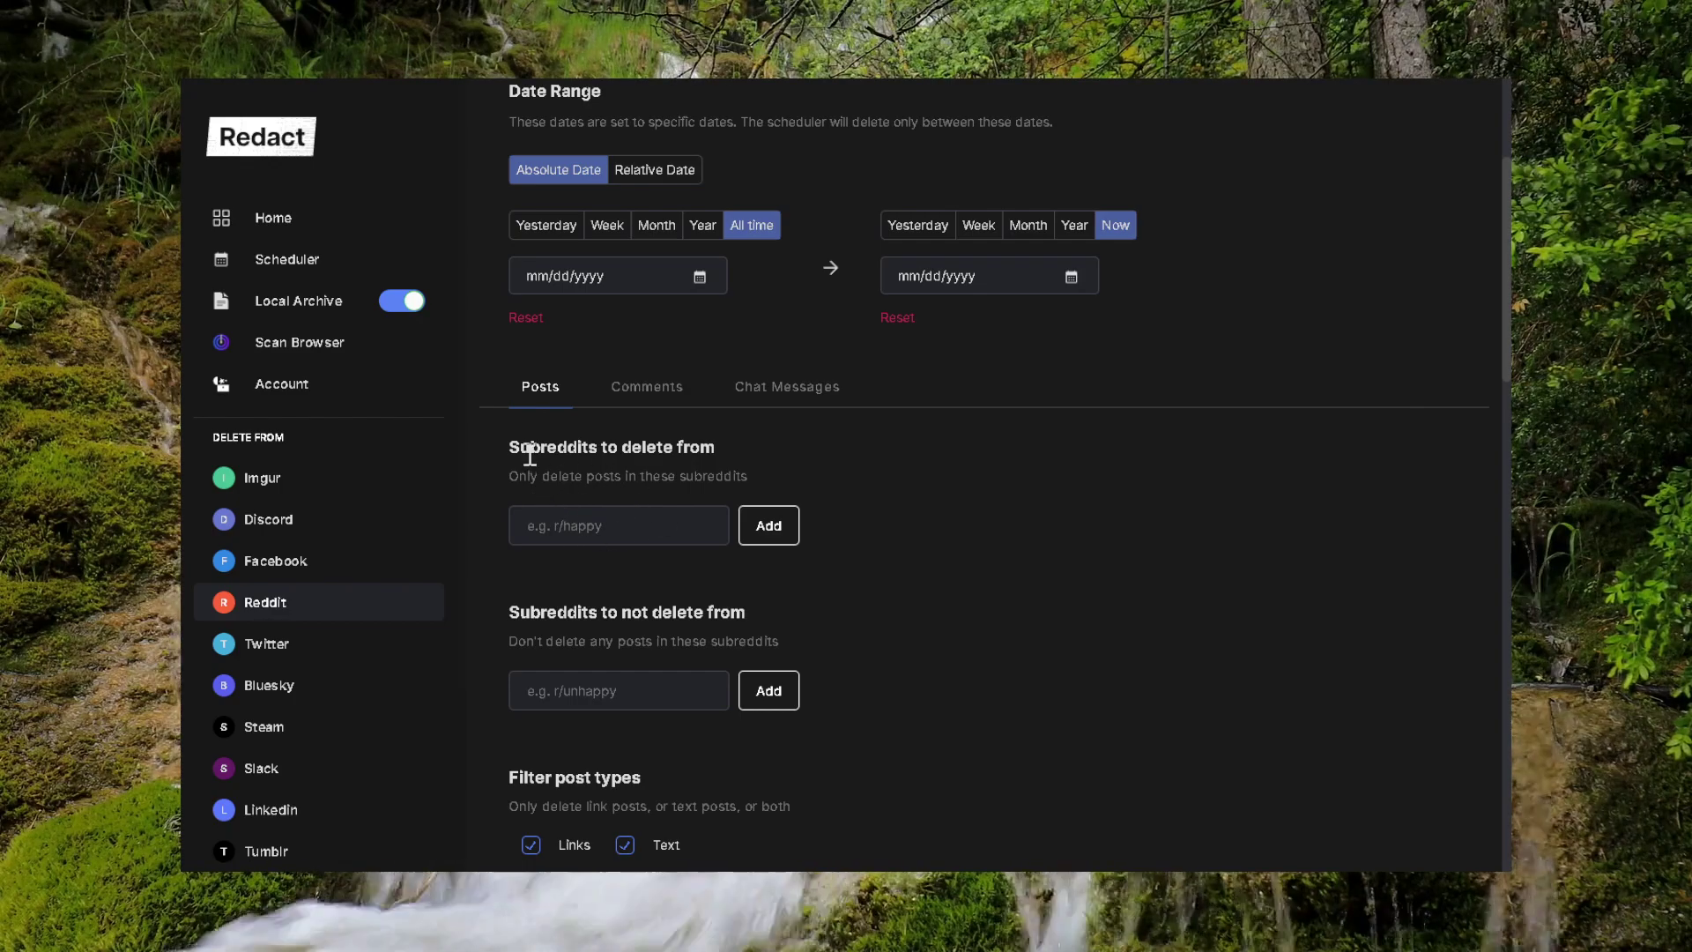
pyautogui.moveTo(512, 445); pyautogui.dragTo(715, 449)
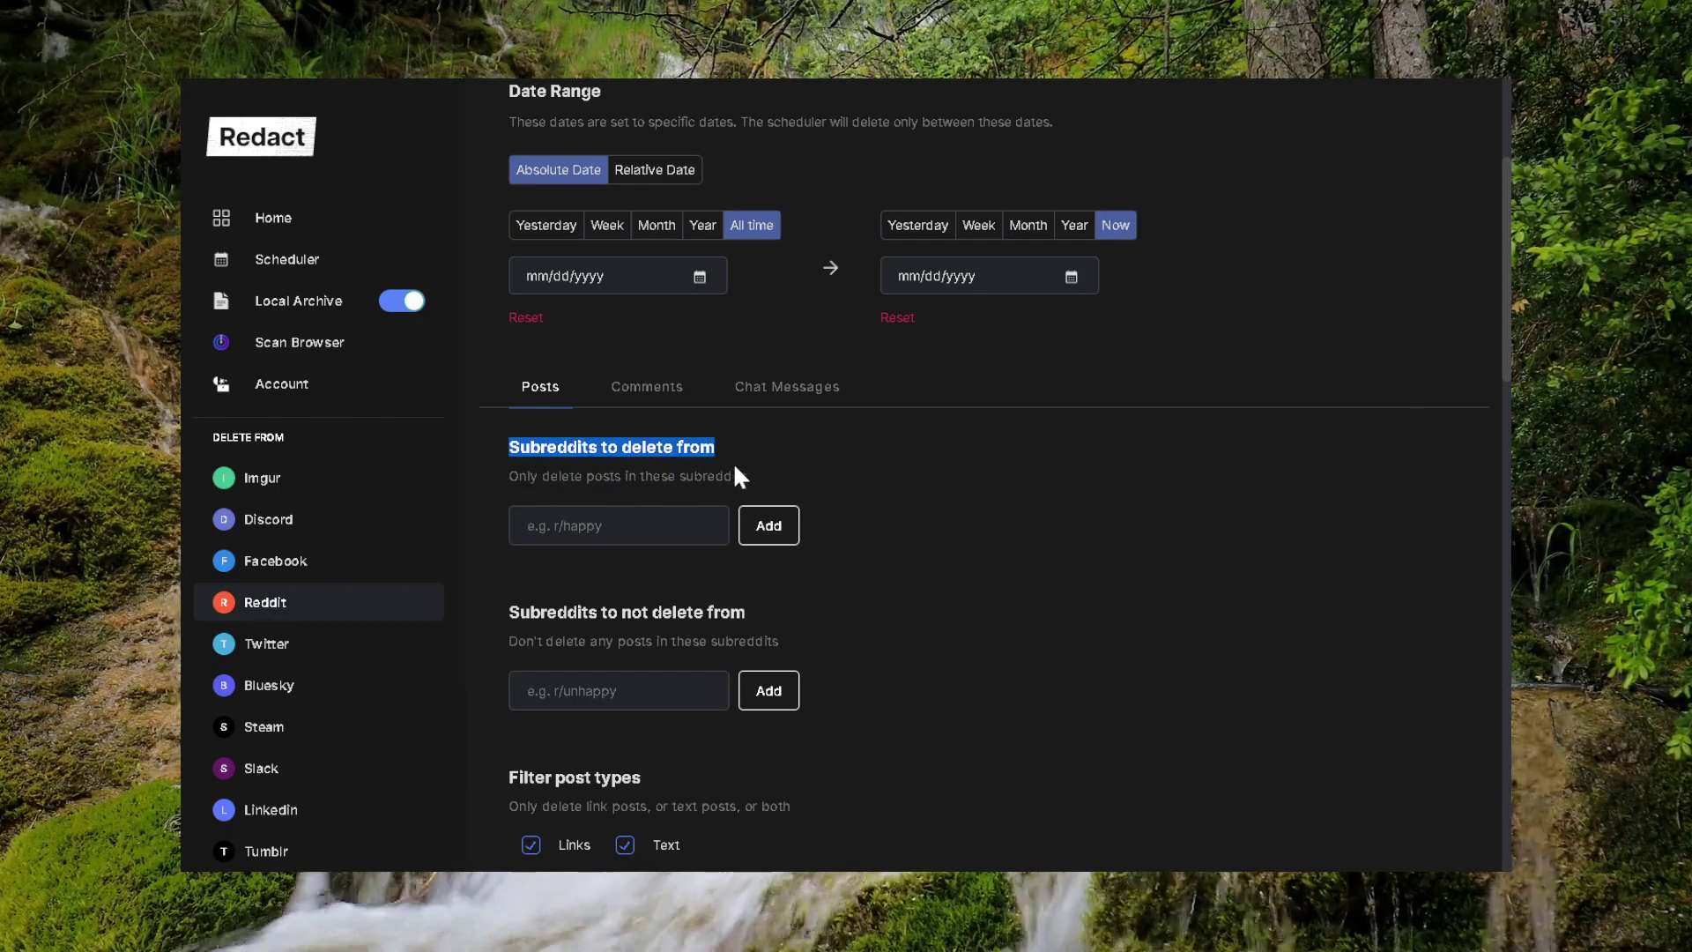
pyautogui.click(900, 478)
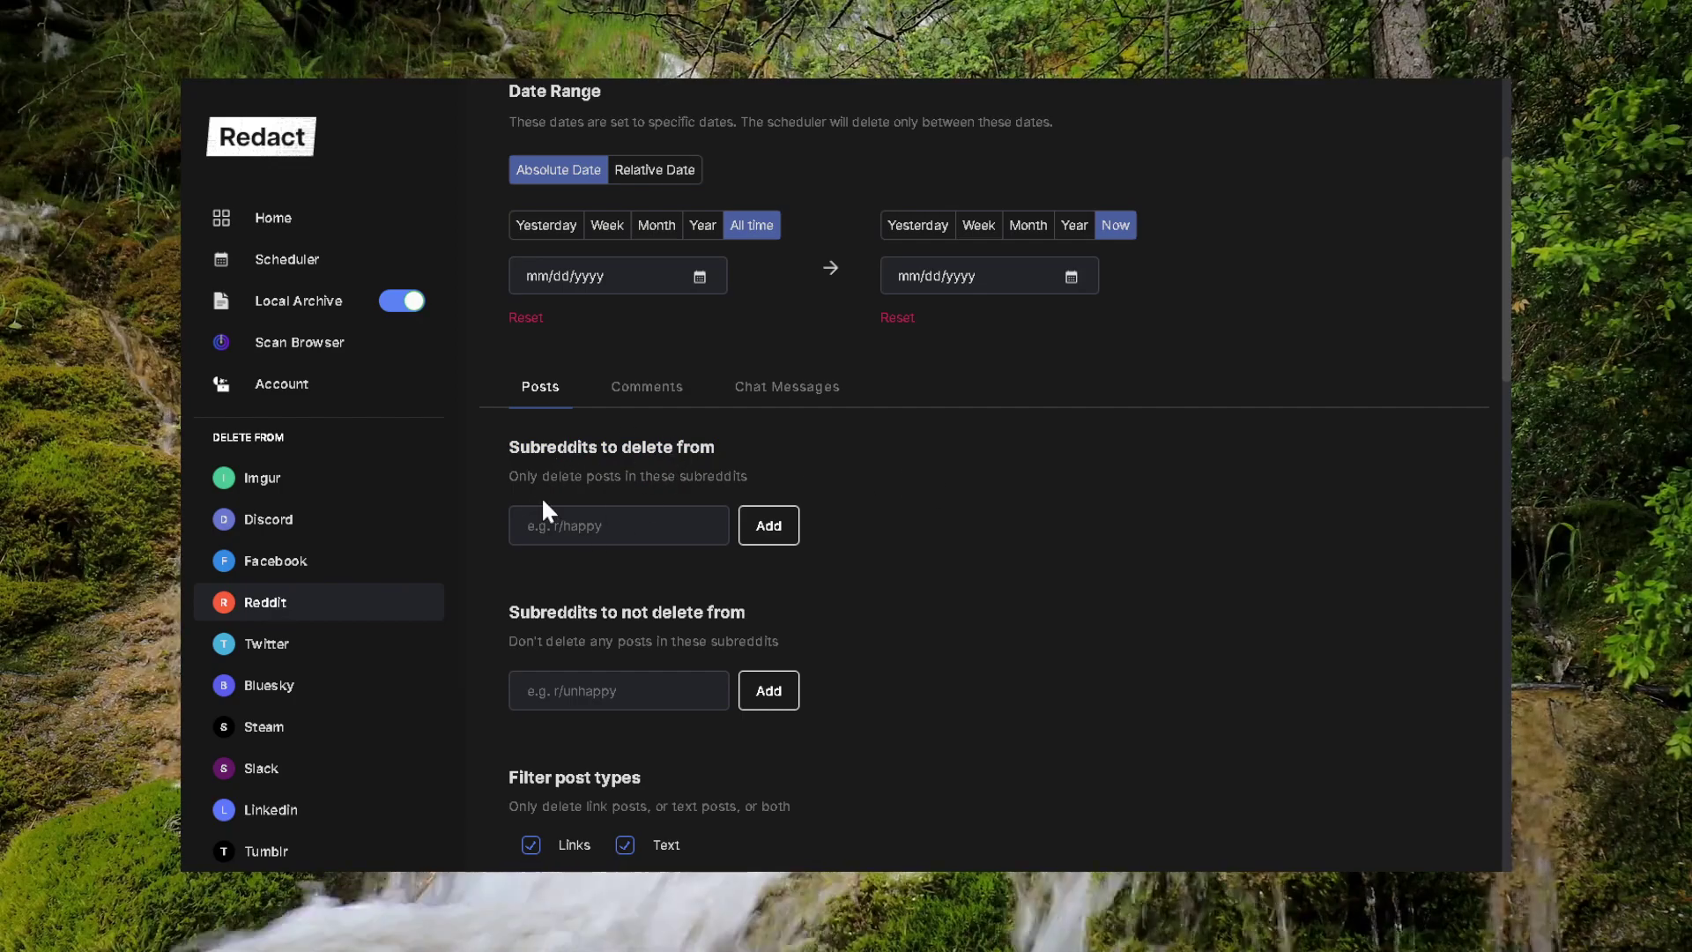
# Step: Scroll further through the Posts filters down to the Action to take options
pyautogui.scroll(-1, 962, 519)
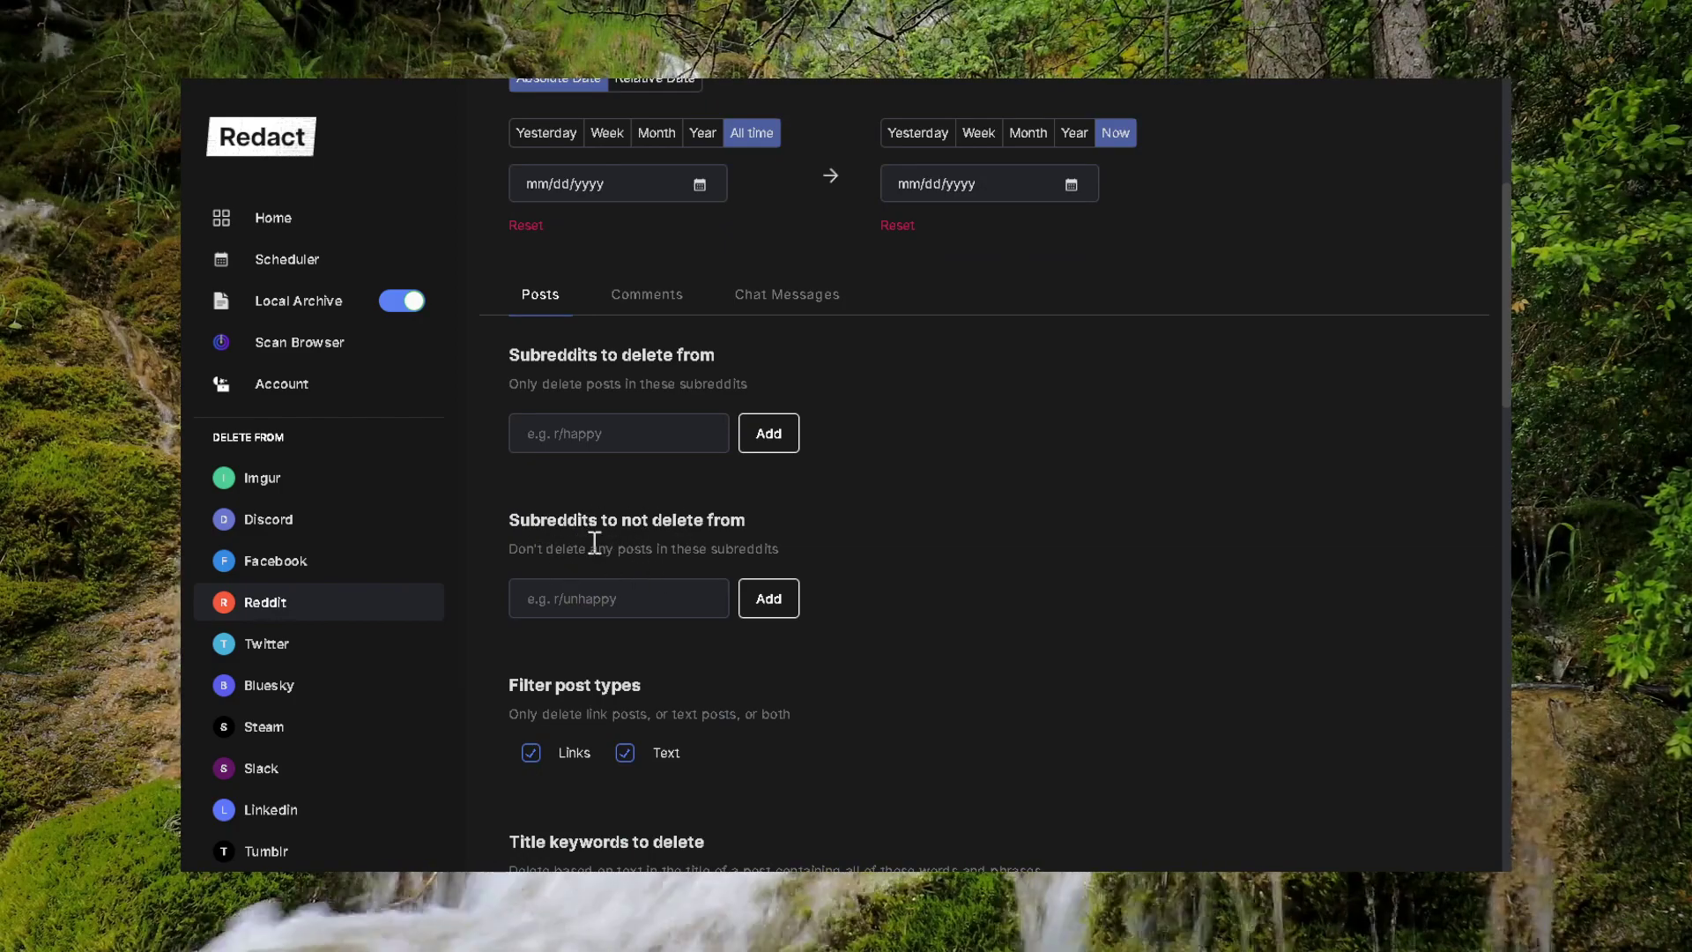
pyautogui.scroll(-2, 982, 529)
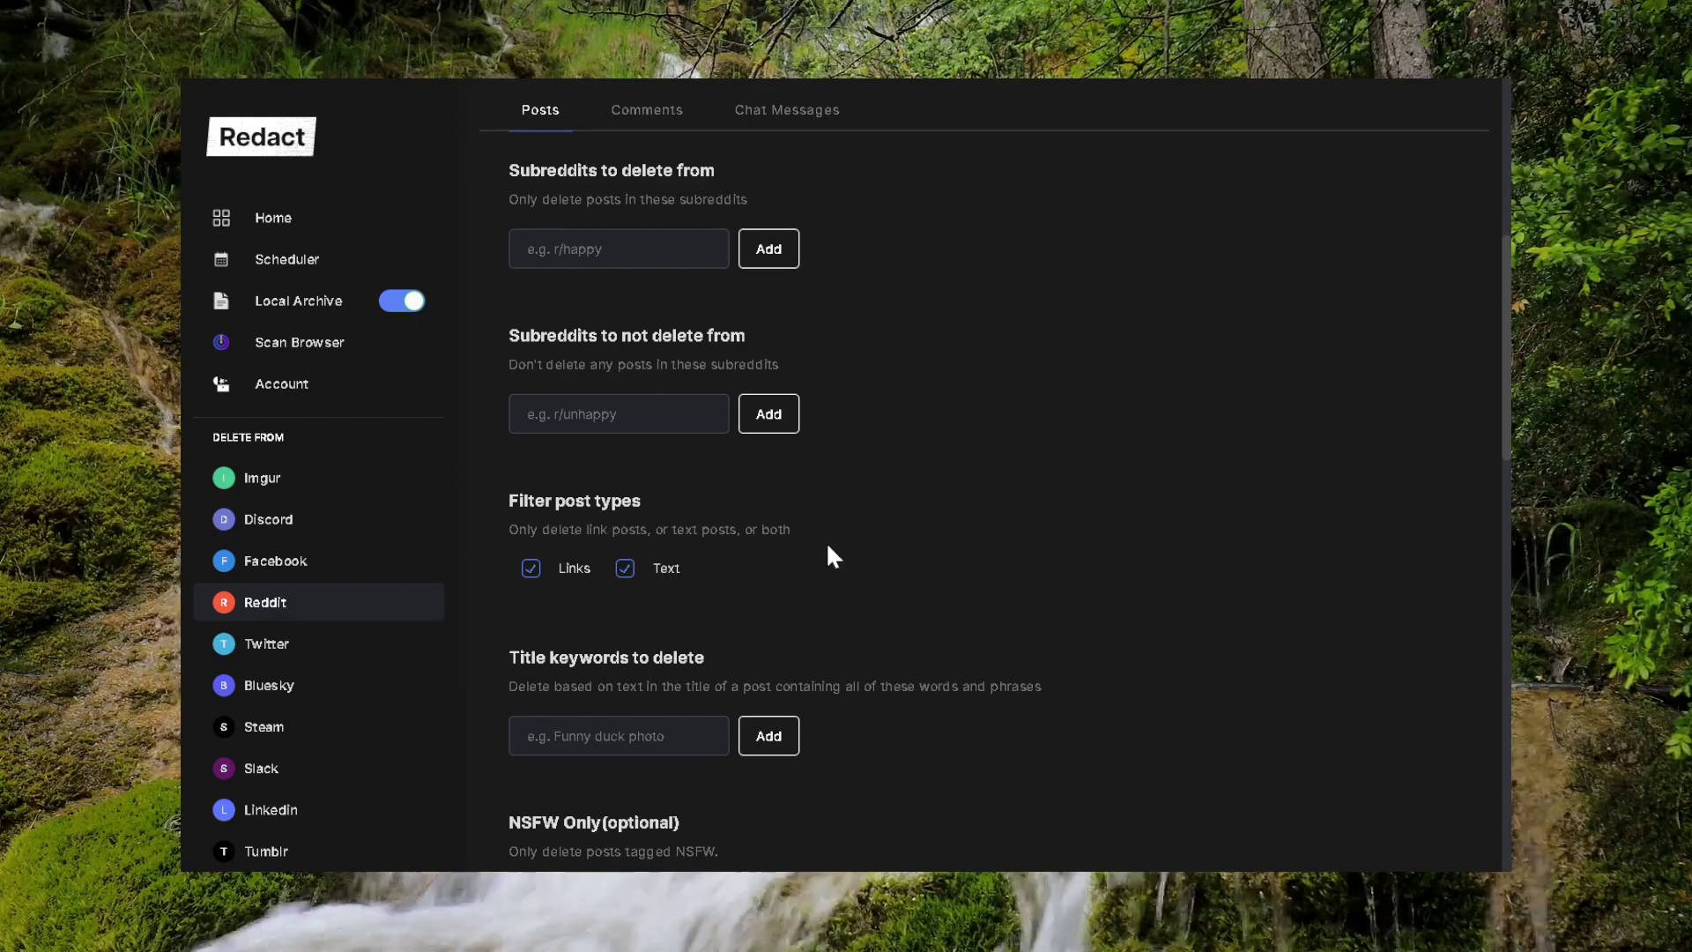
pyautogui.scroll(-3, 942, 490)
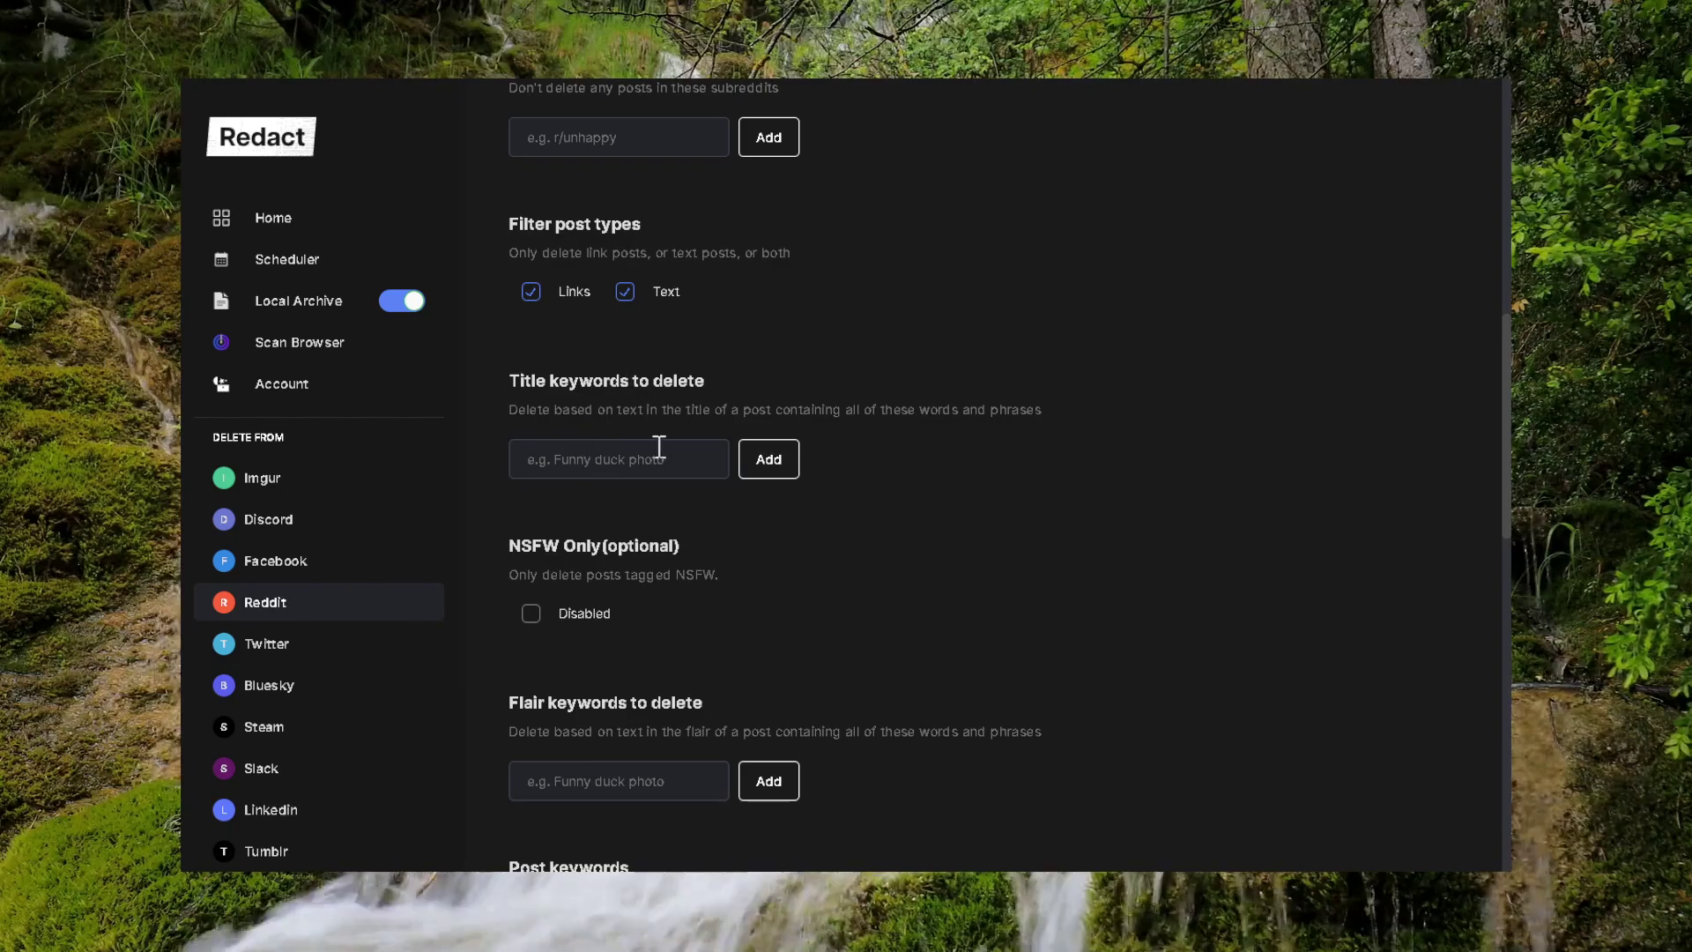
pyautogui.scroll(-2, 948, 443)
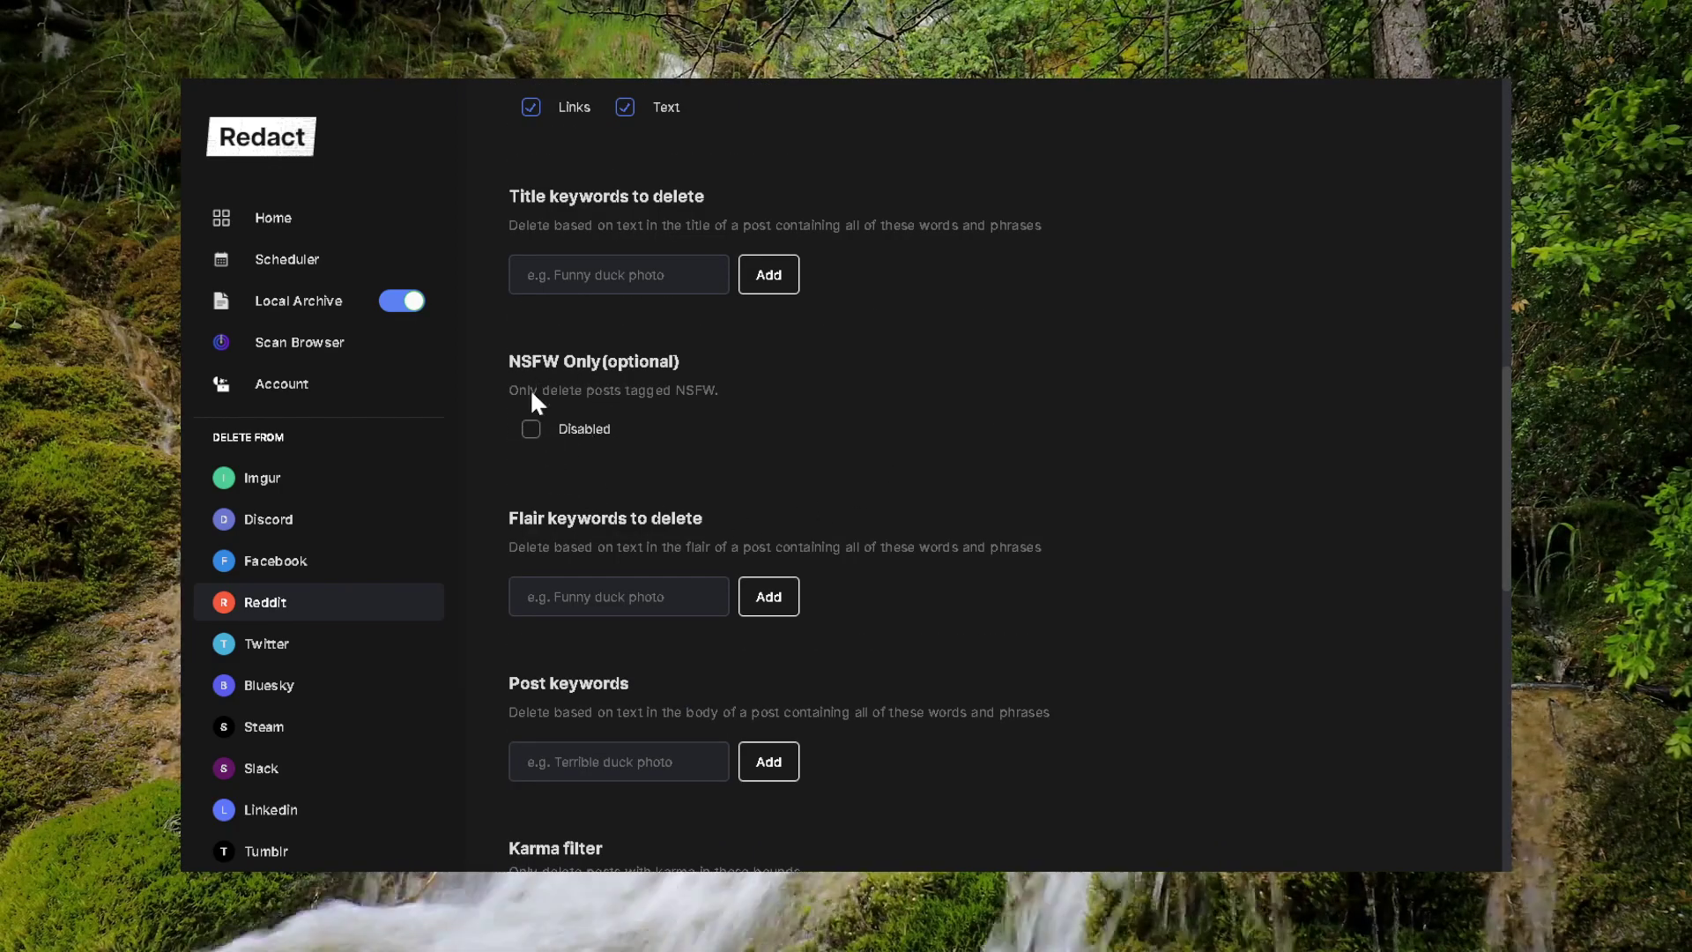
pyautogui.scroll(-1, 970, 502)
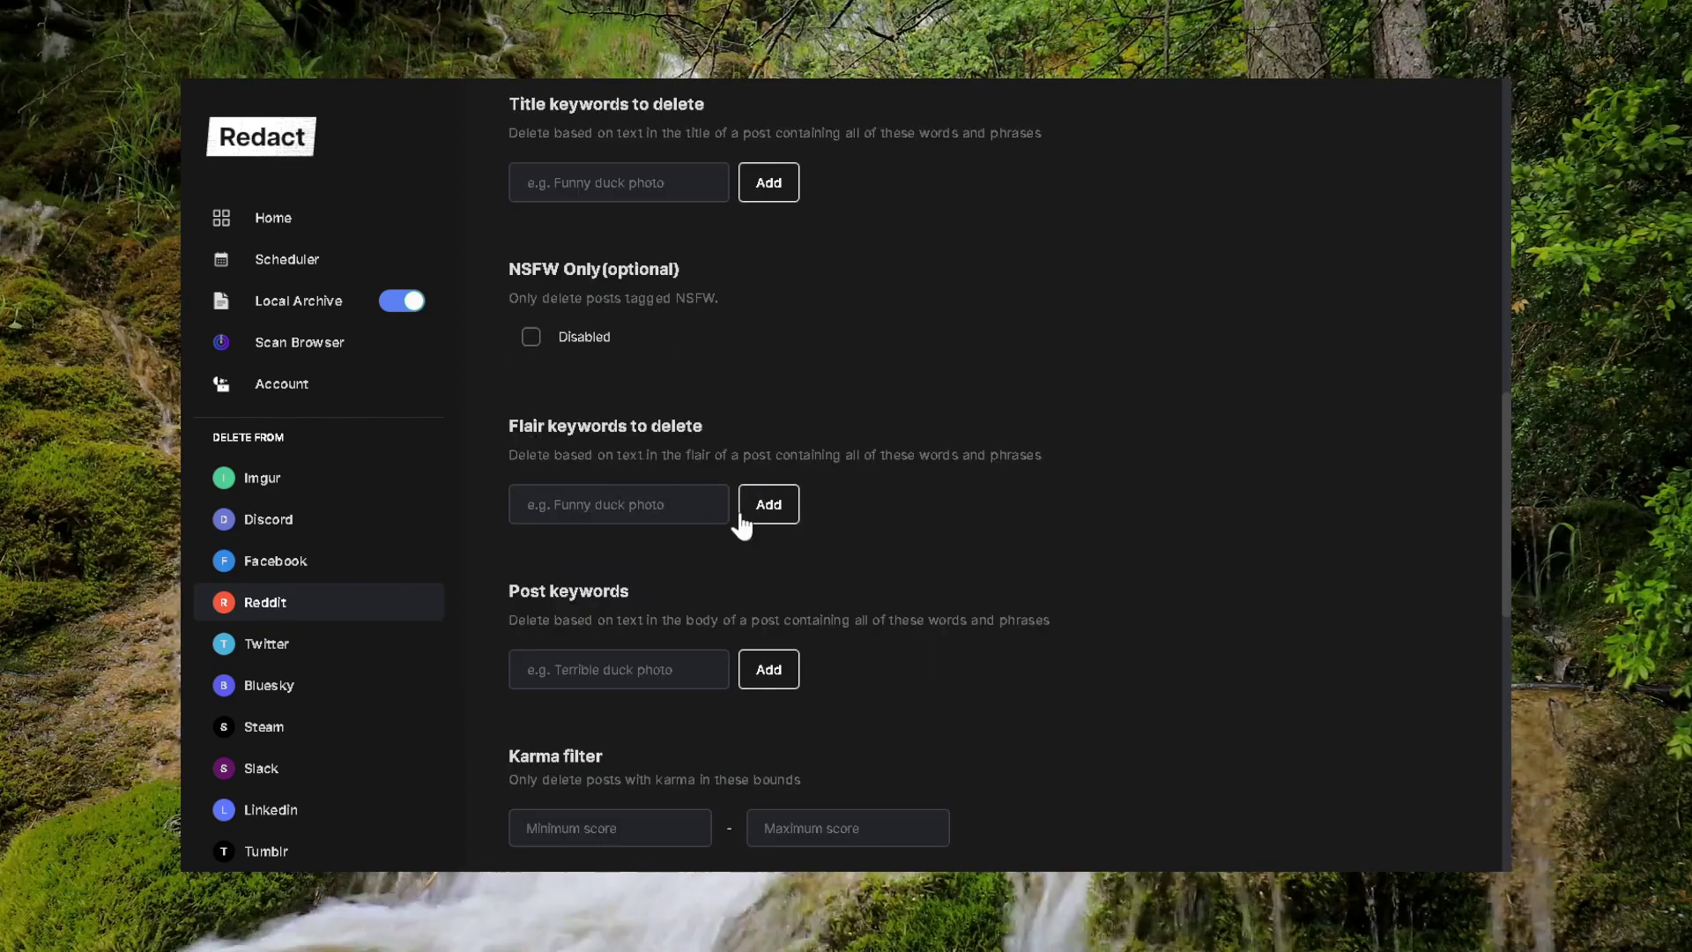
pyautogui.scroll(-1, 736, 522)
pyautogui.scroll(-1, 670, 604)
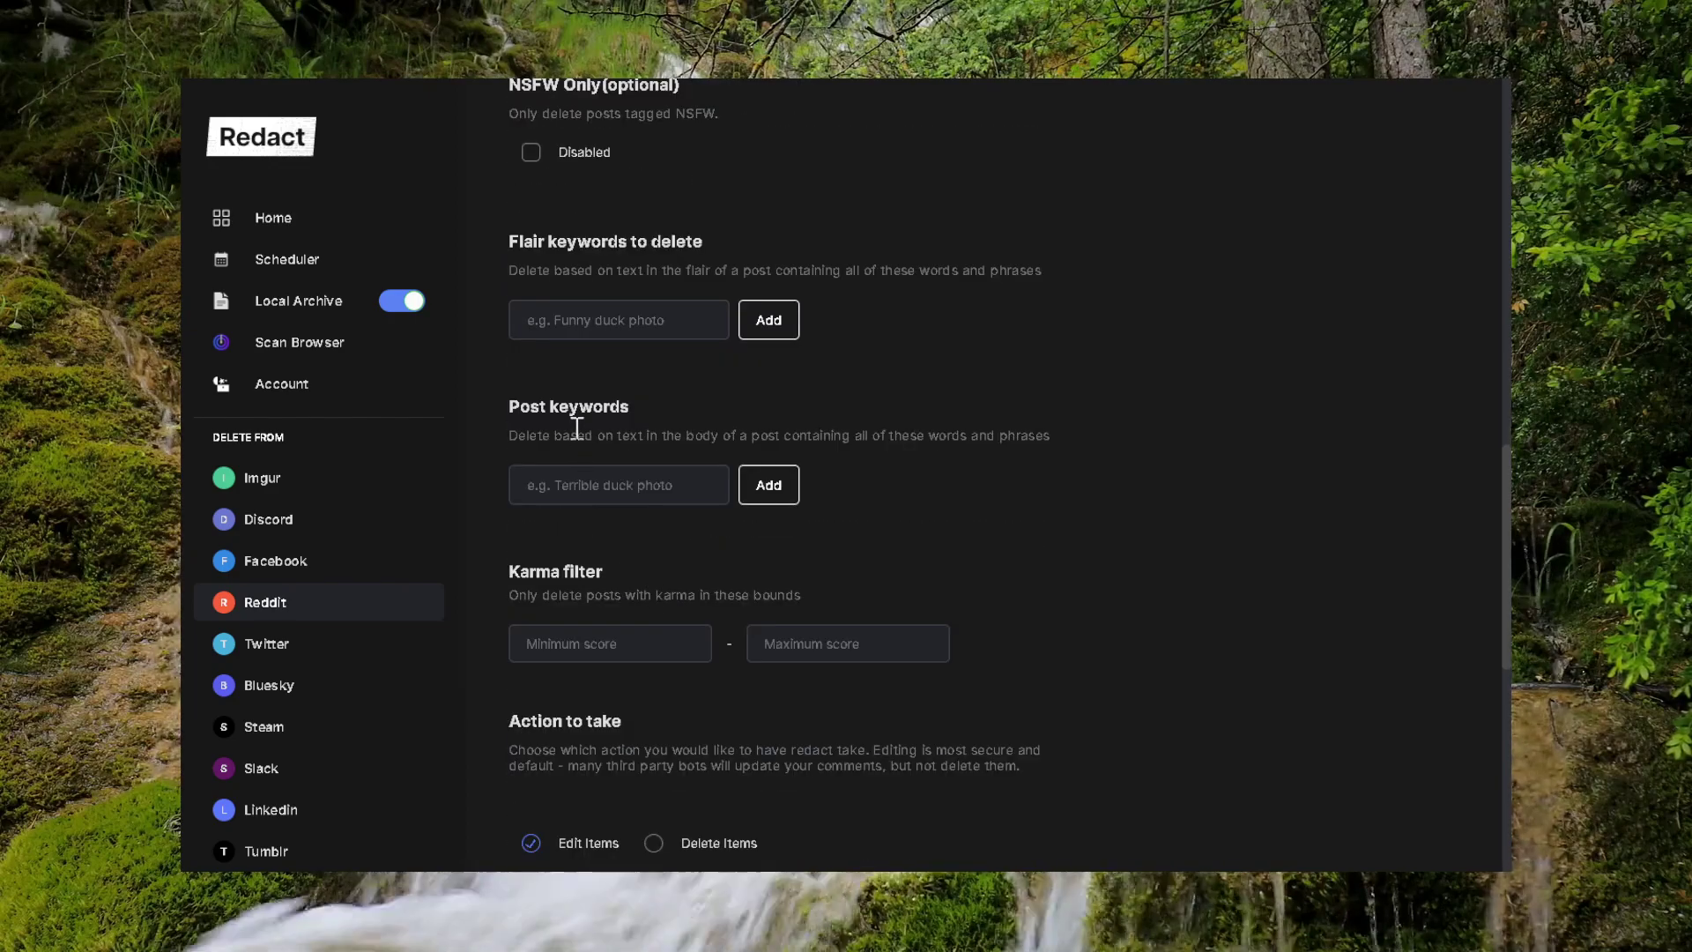
pyautogui.scroll(-1, 705, 535)
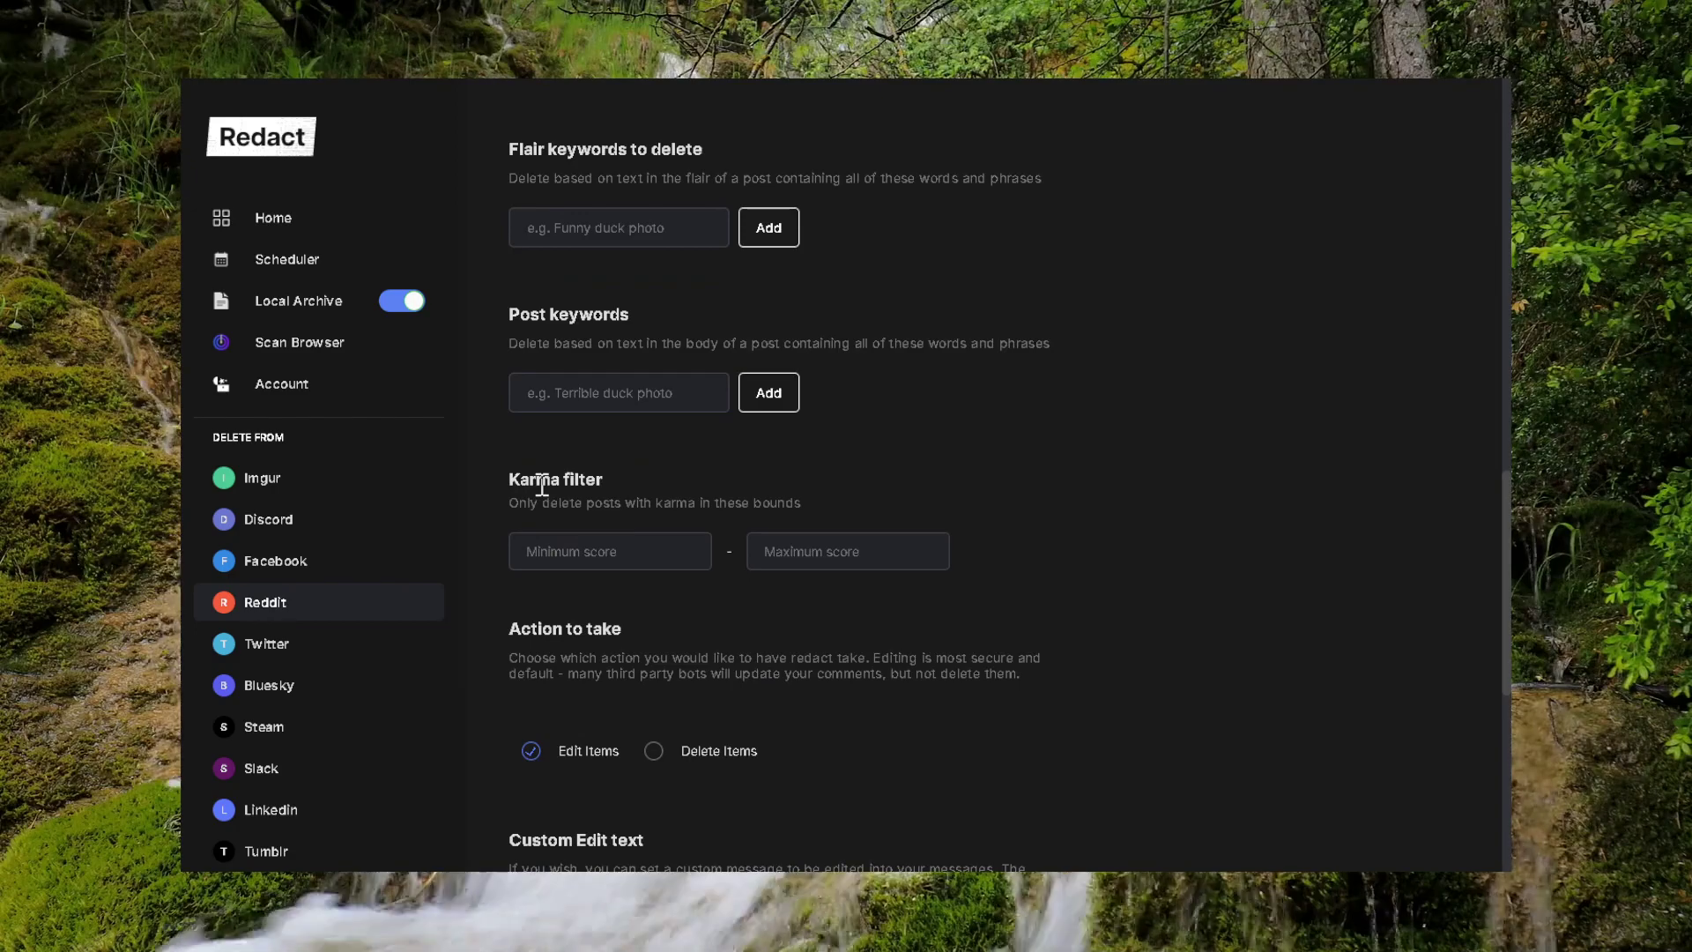
pyautogui.scroll(-2, 639, 505)
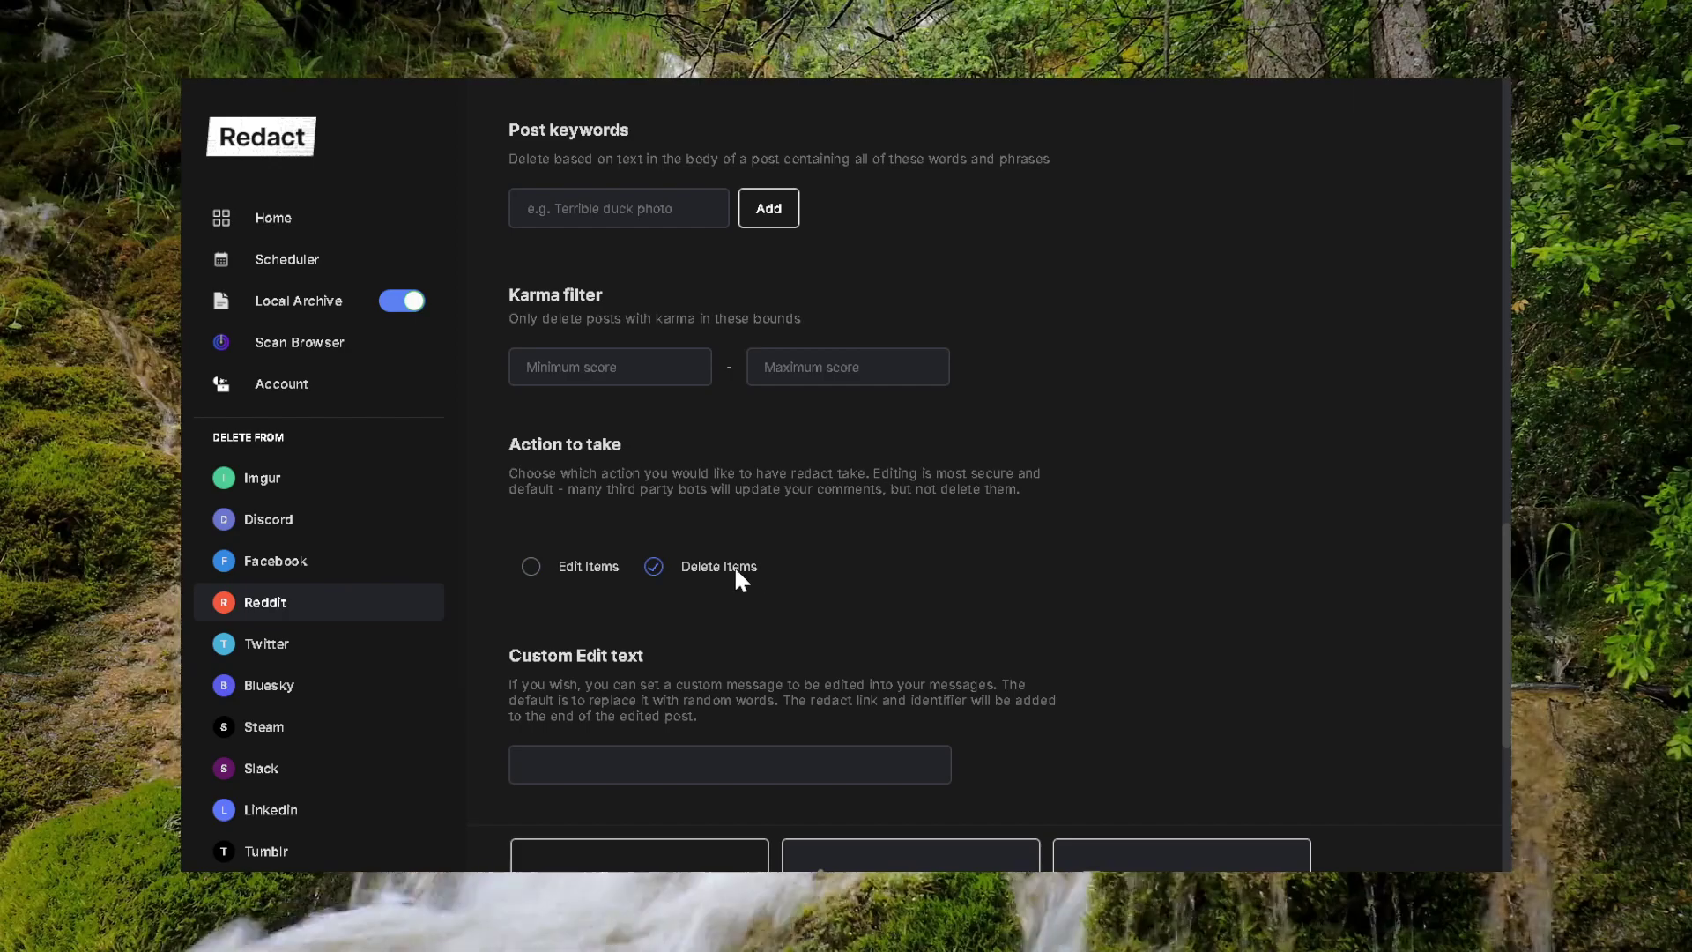
pyautogui.scroll(-2, 737, 571)
pyautogui.scroll(-3, 706, 484)
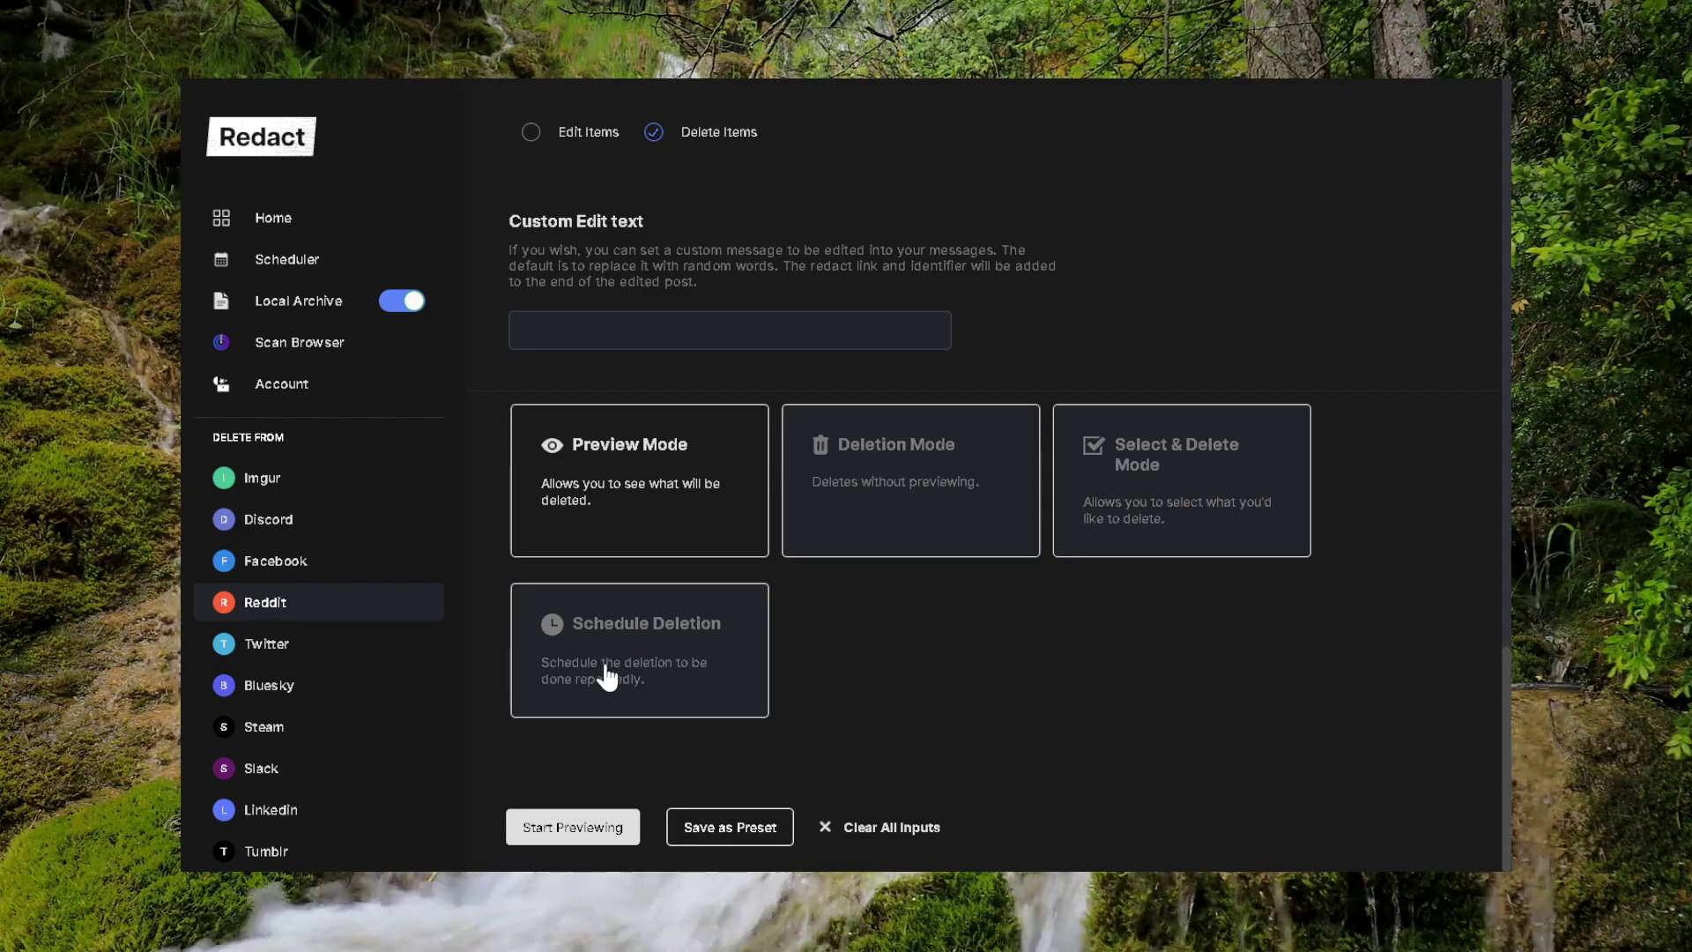
pyautogui.click(610, 680)
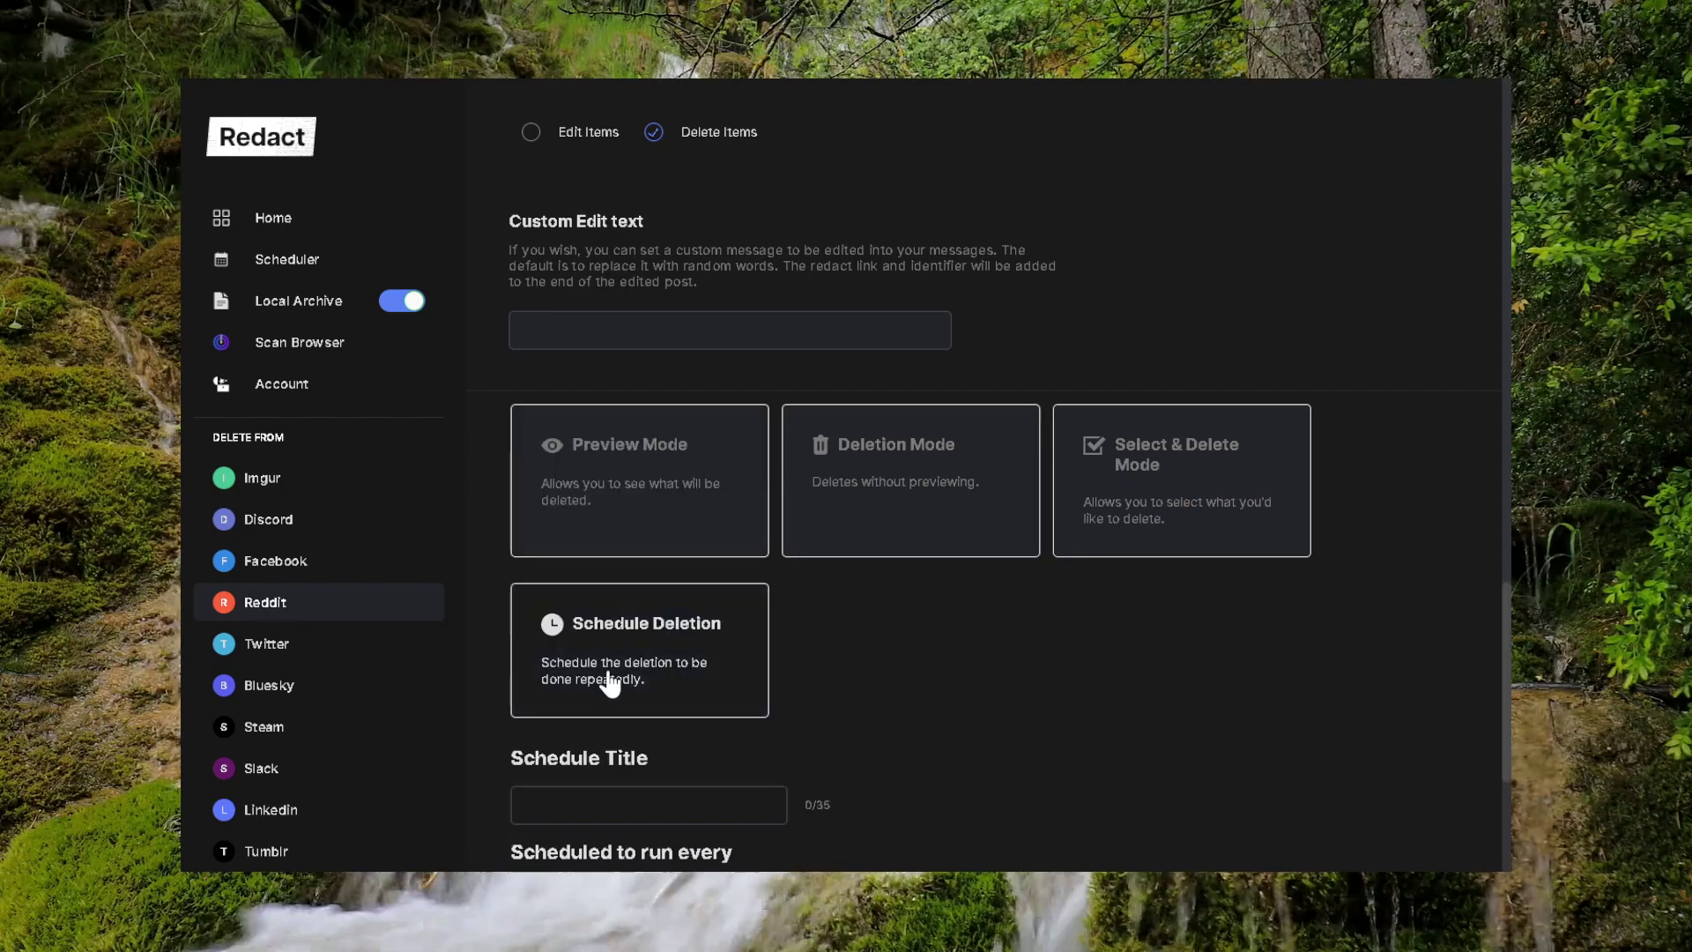
pyautogui.click(595, 501)
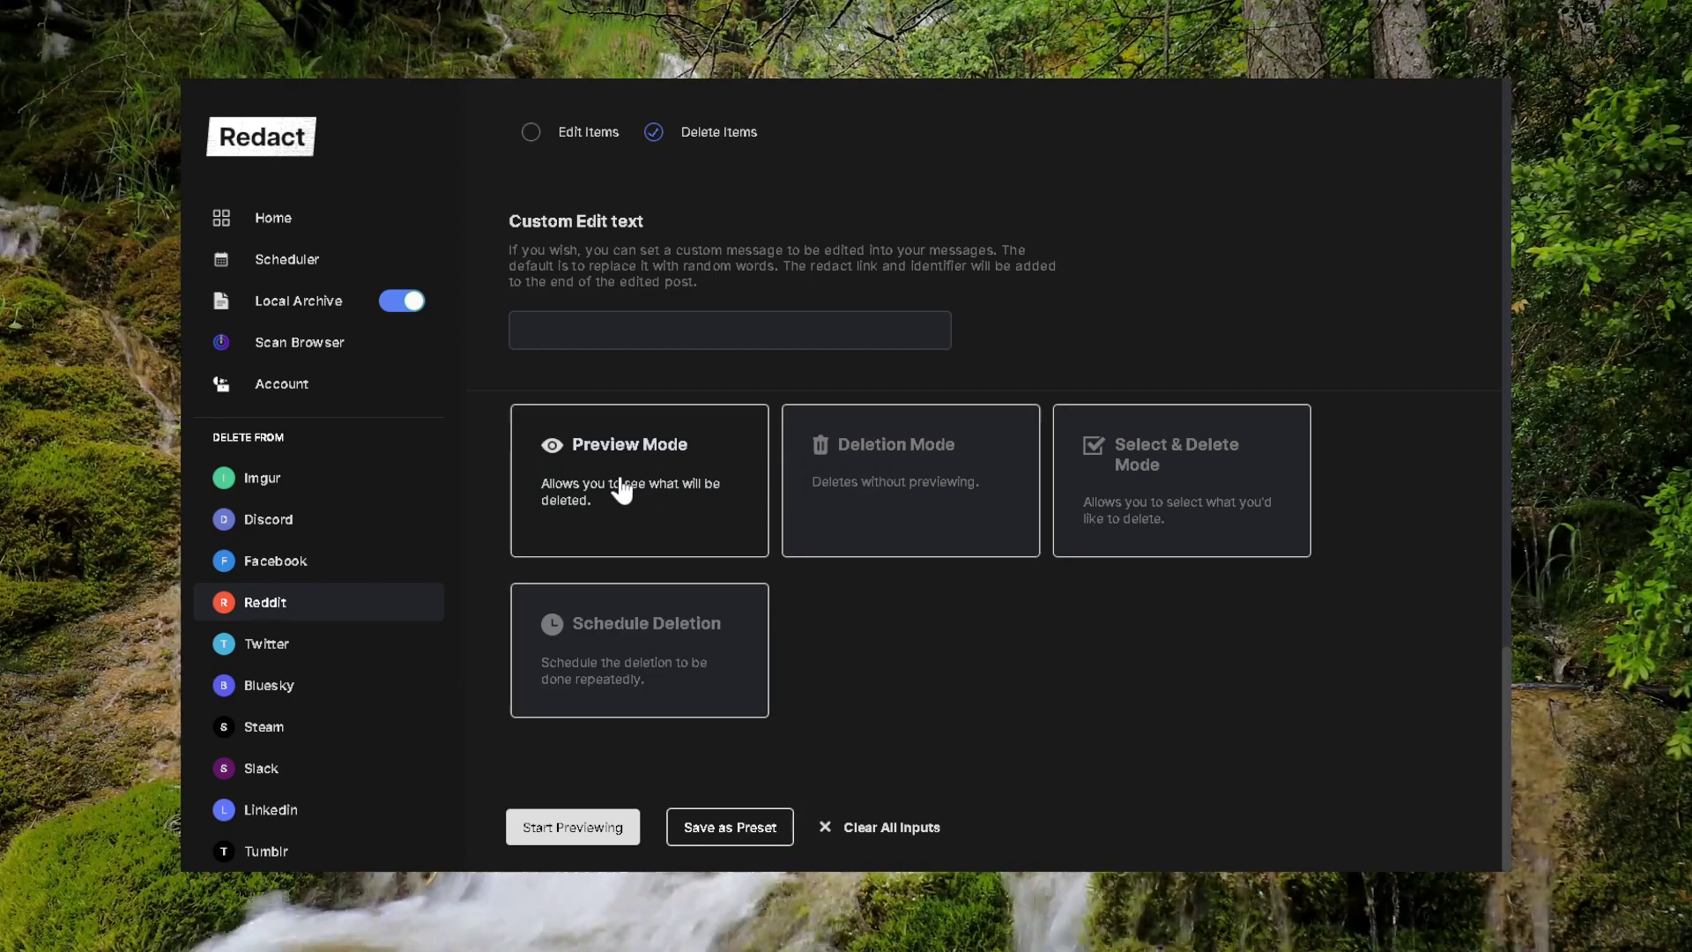
pyautogui.scroll(10, 785, 450)
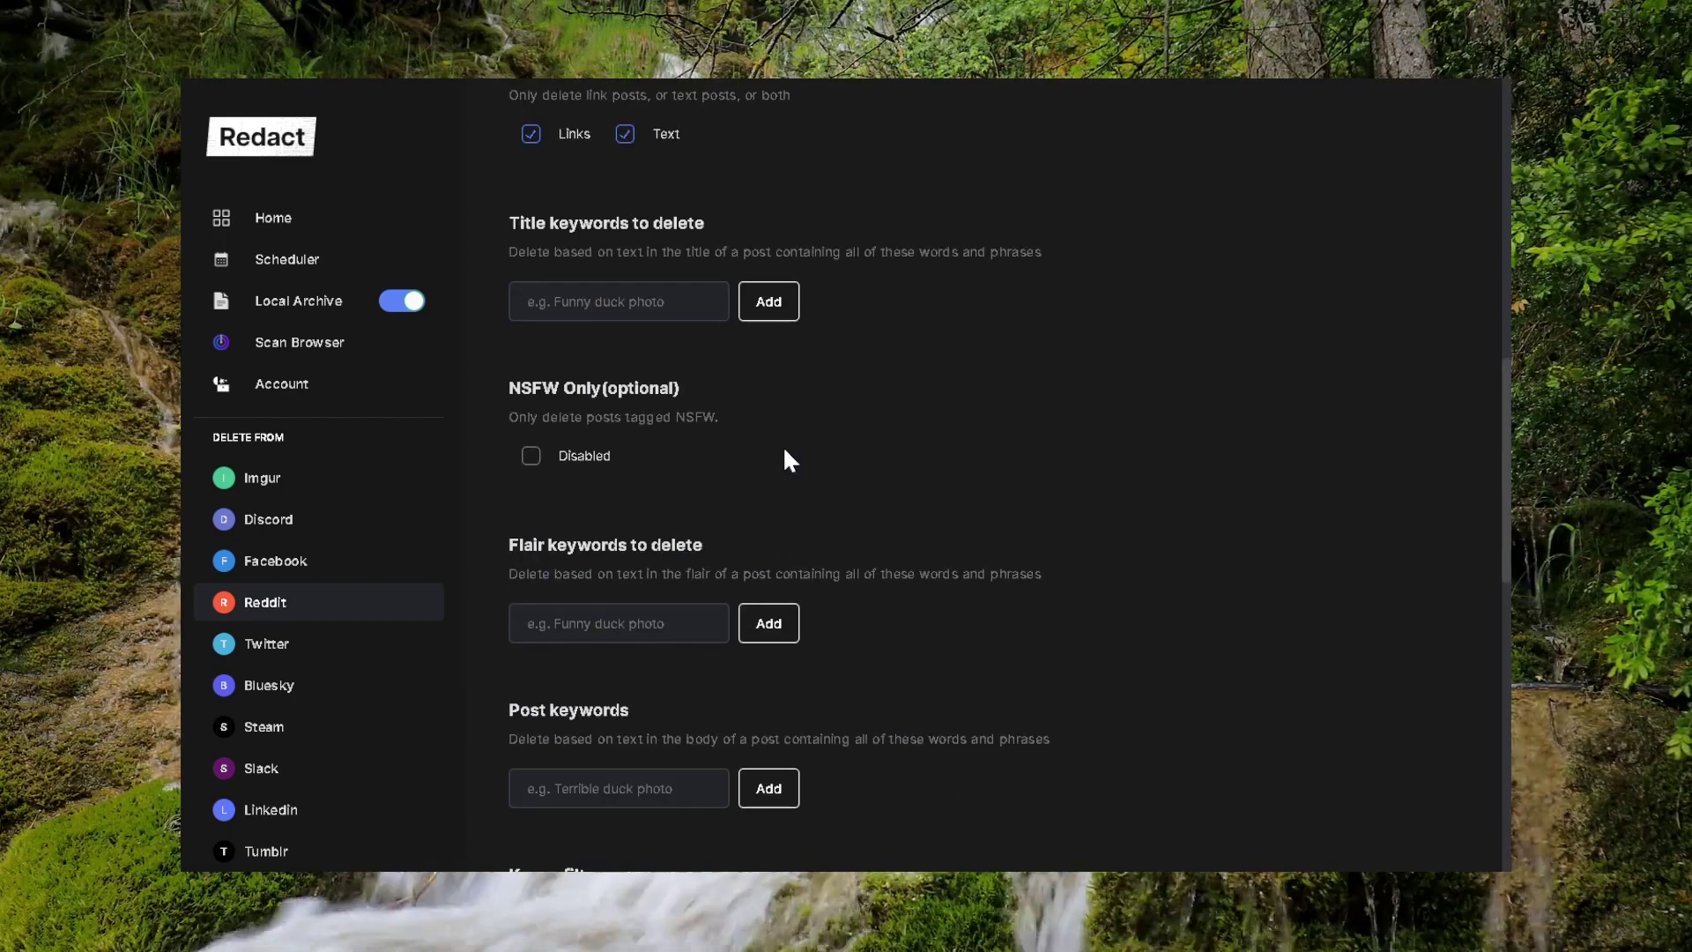
pyautogui.scroll(8, 789, 459)
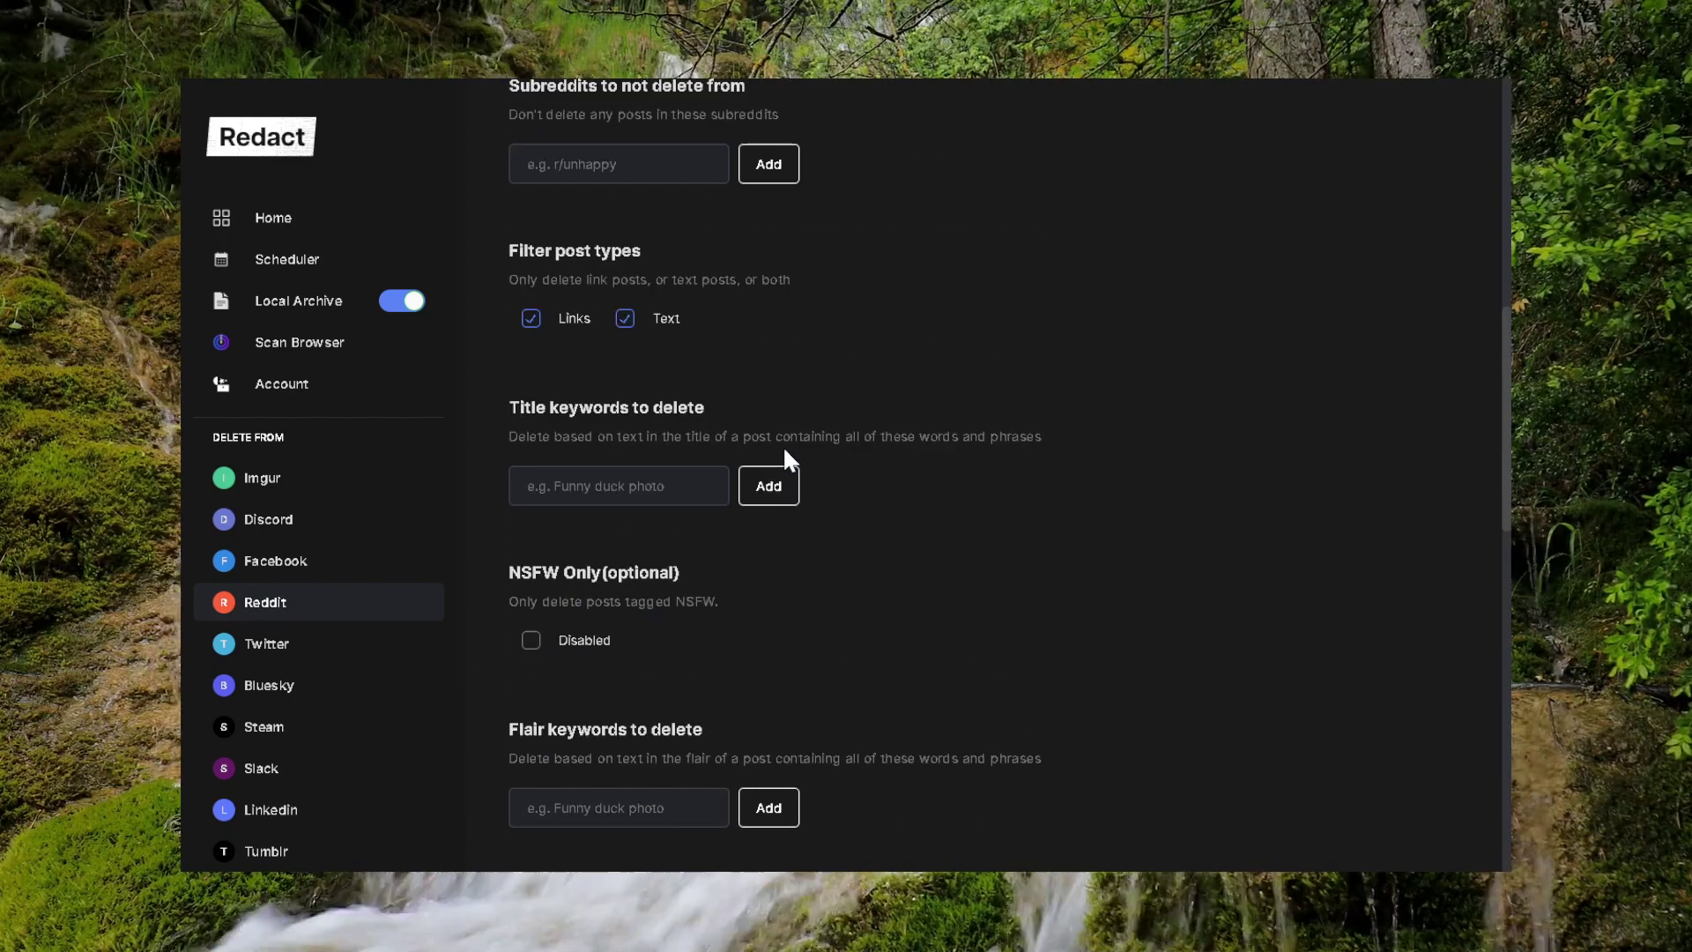
pyautogui.scroll(-15, 789, 459)
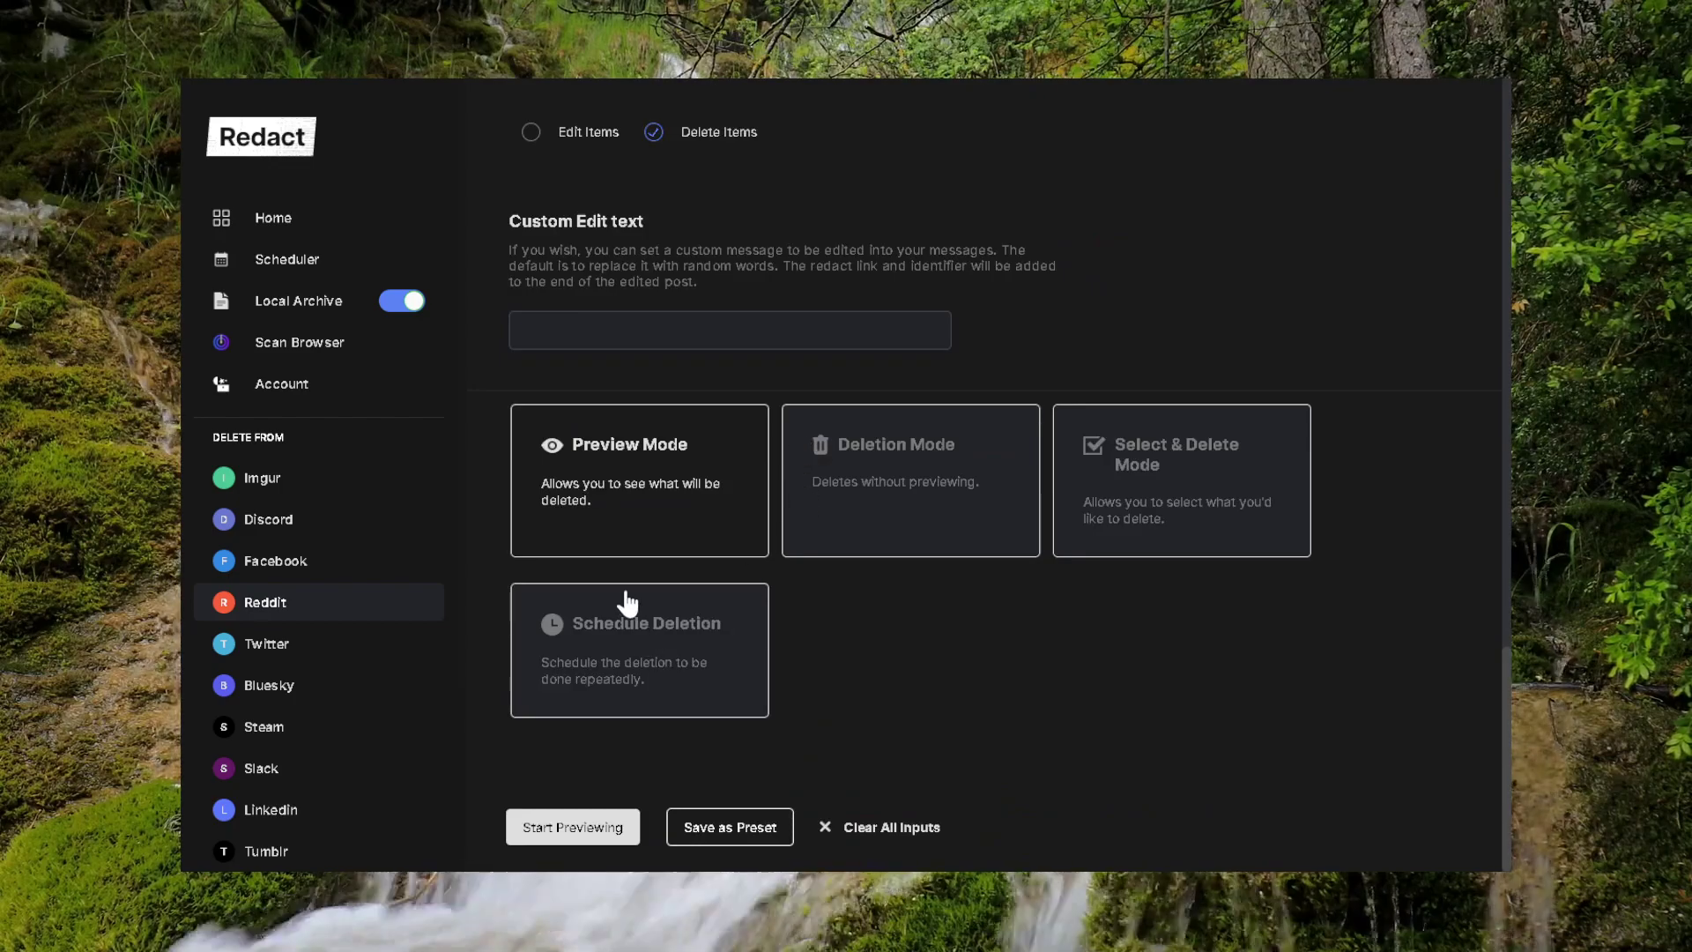
# Step: Run a preview of the post deletion, accepting the terms, then return to the form when it finds nothing
pyautogui.click(577, 831)
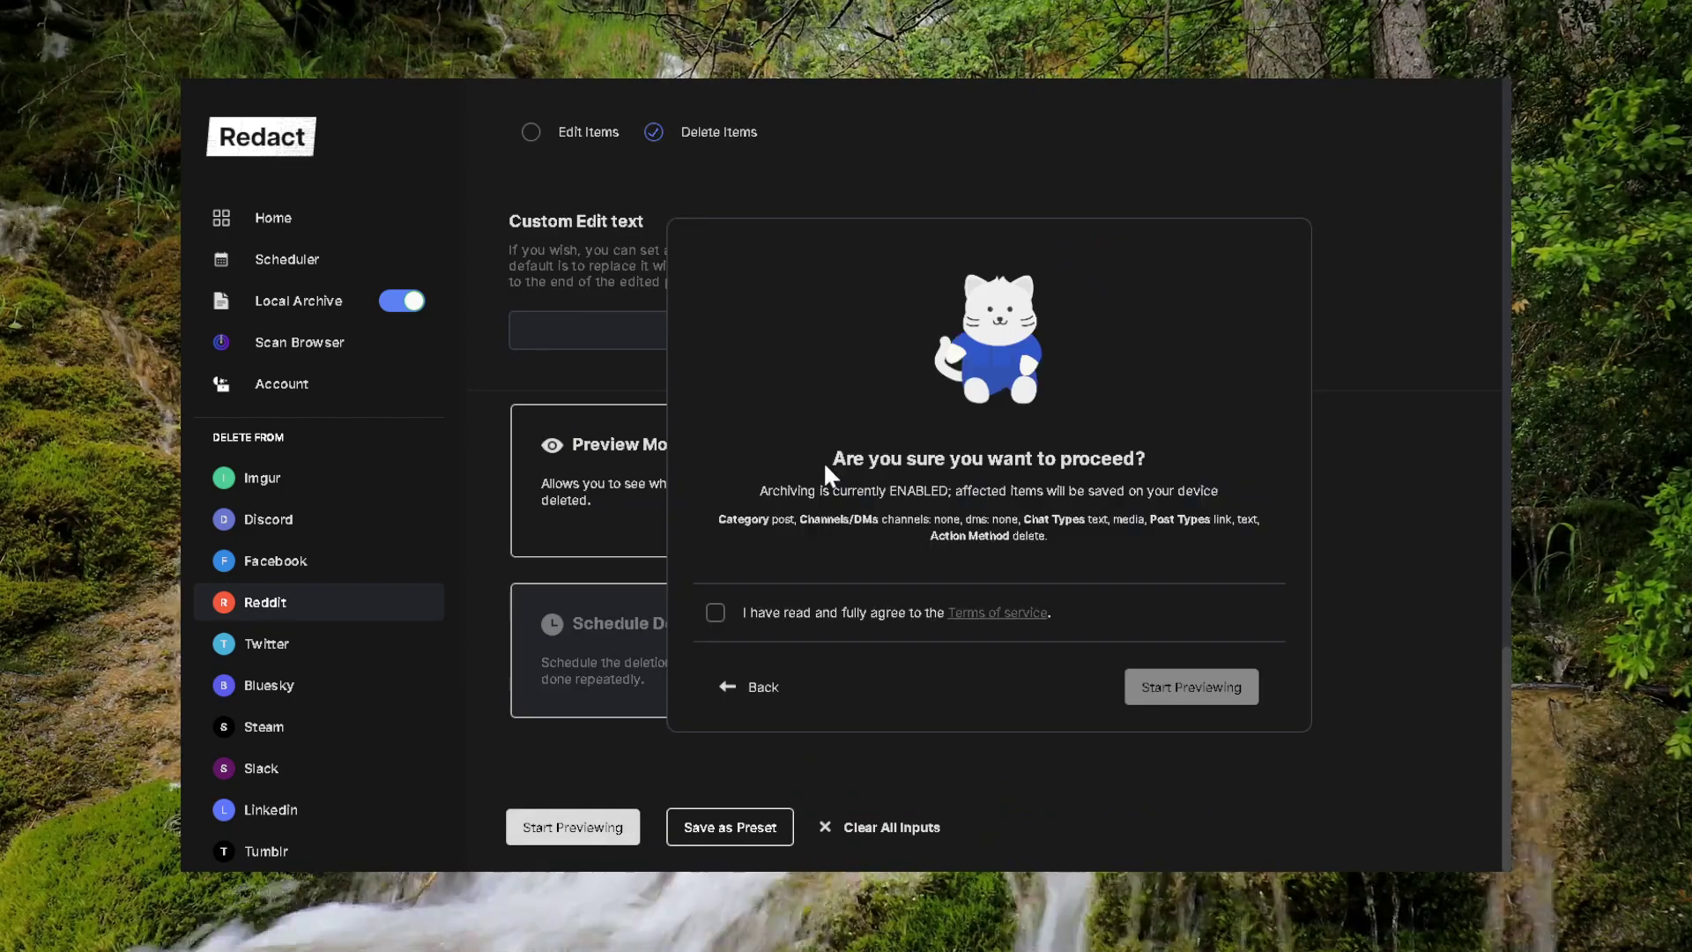
pyautogui.click(716, 612)
pyautogui.click(1155, 692)
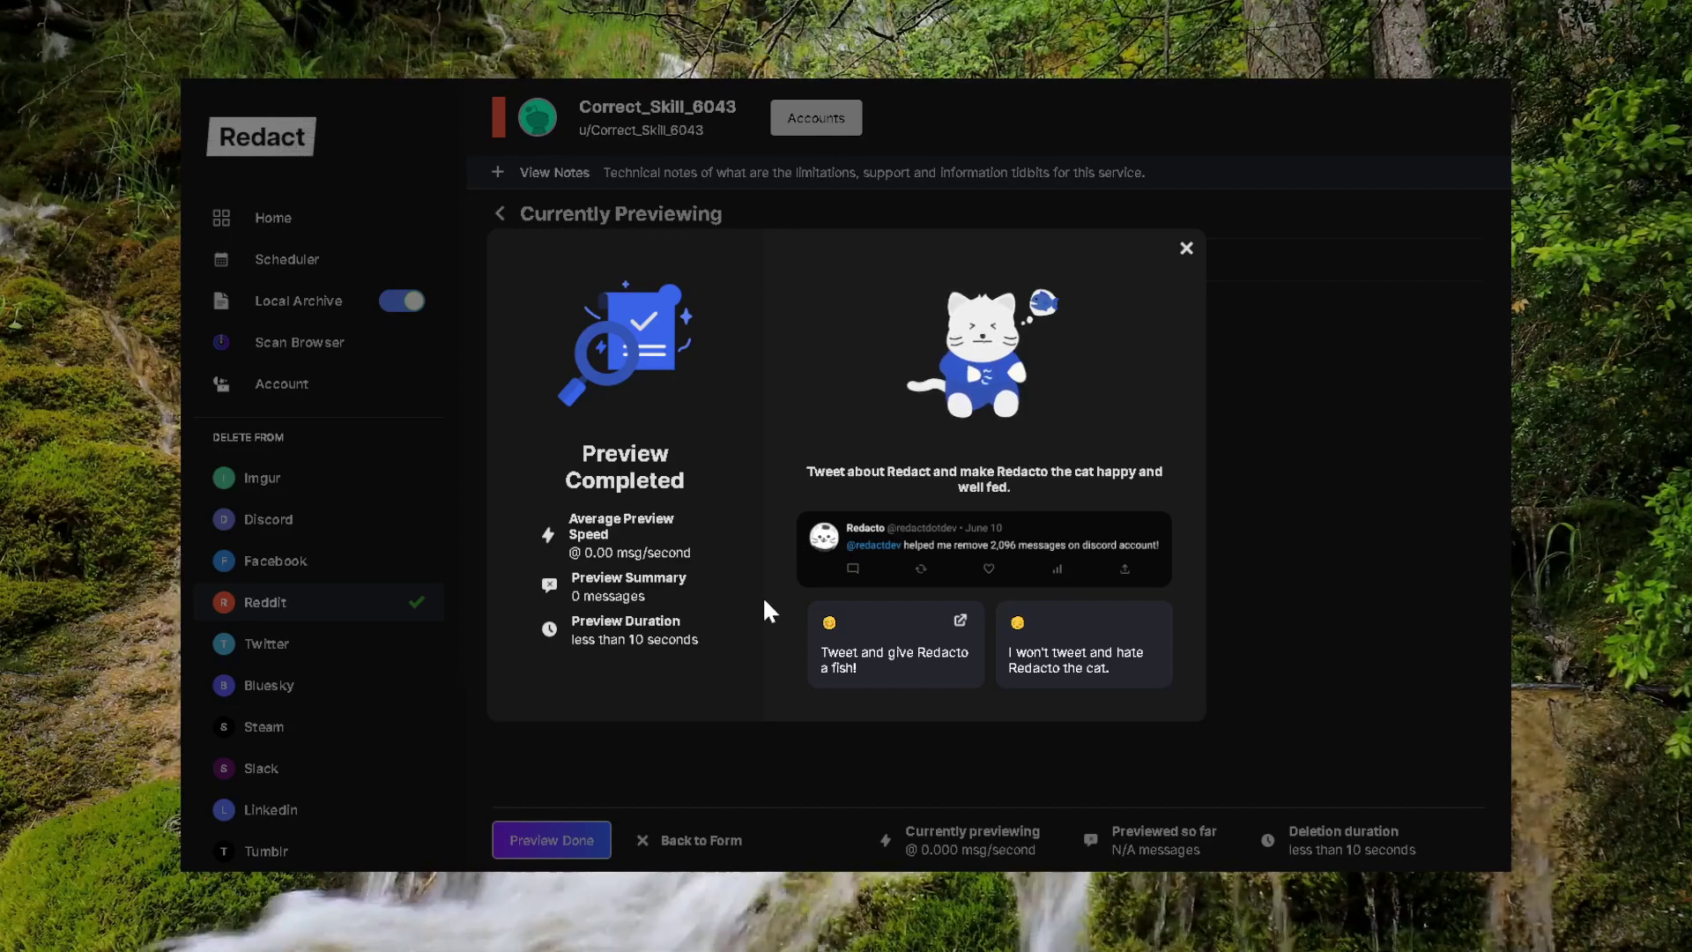
pyautogui.click(1185, 250)
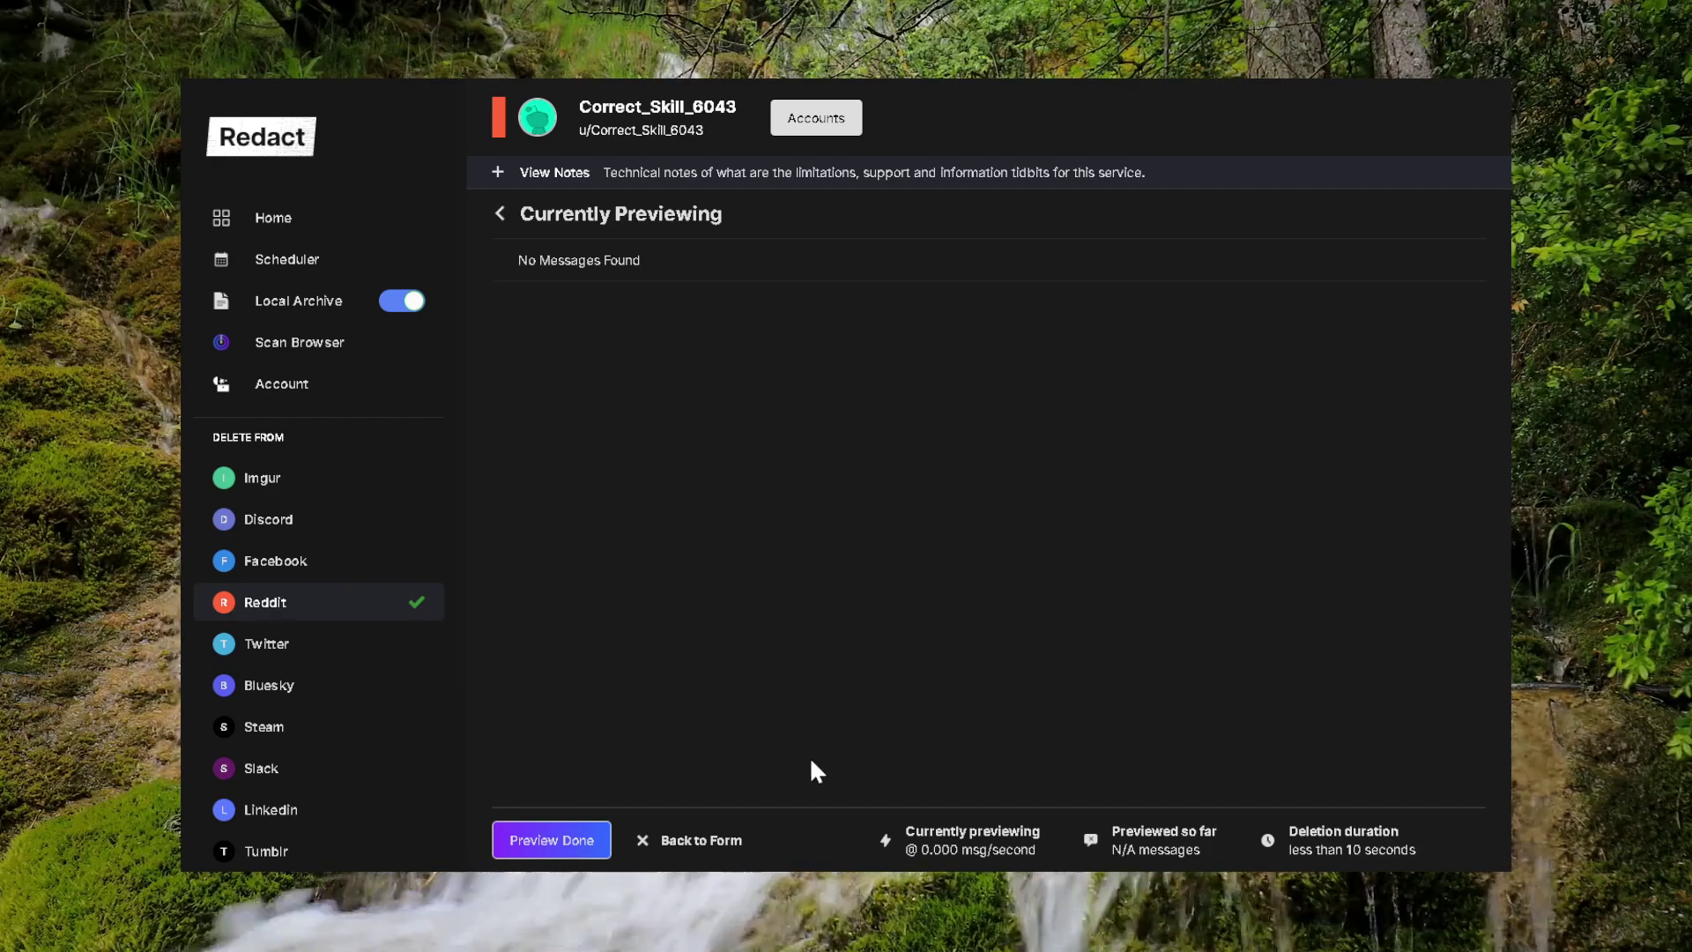
pyautogui.click(693, 842)
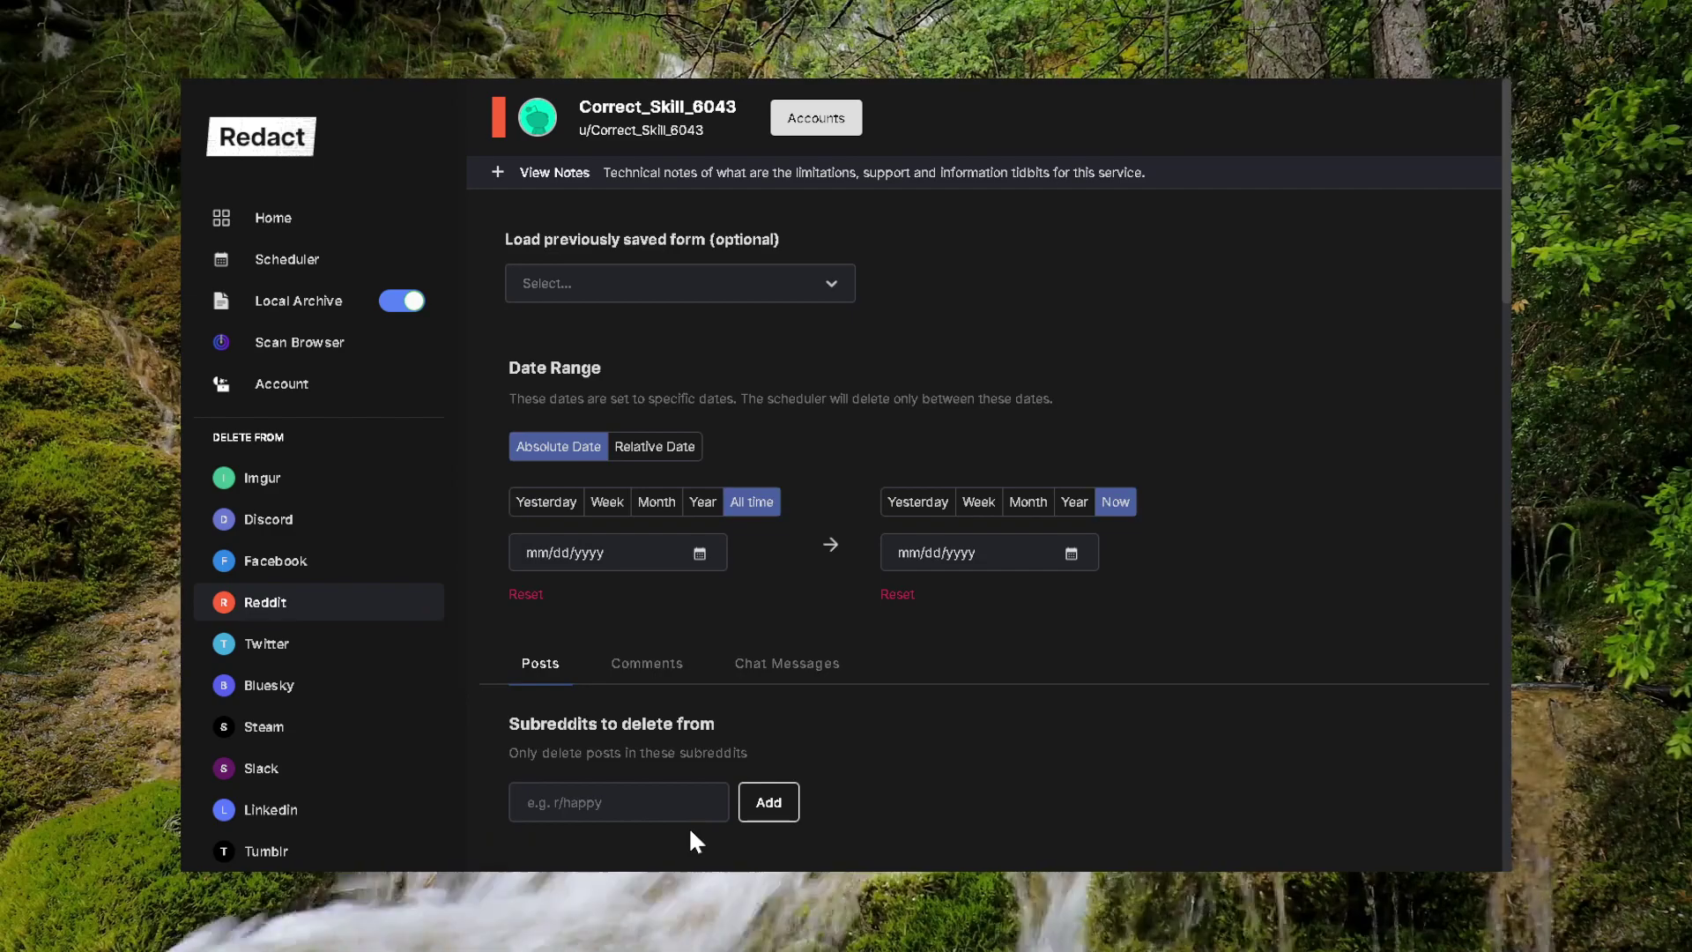
# Step: Choose Select & Delete Mode over Deletion and Preview Mode, then start selecting and accept the terms
pyautogui.scroll(-1, 820, 628)
pyautogui.scroll(-15, 851, 639)
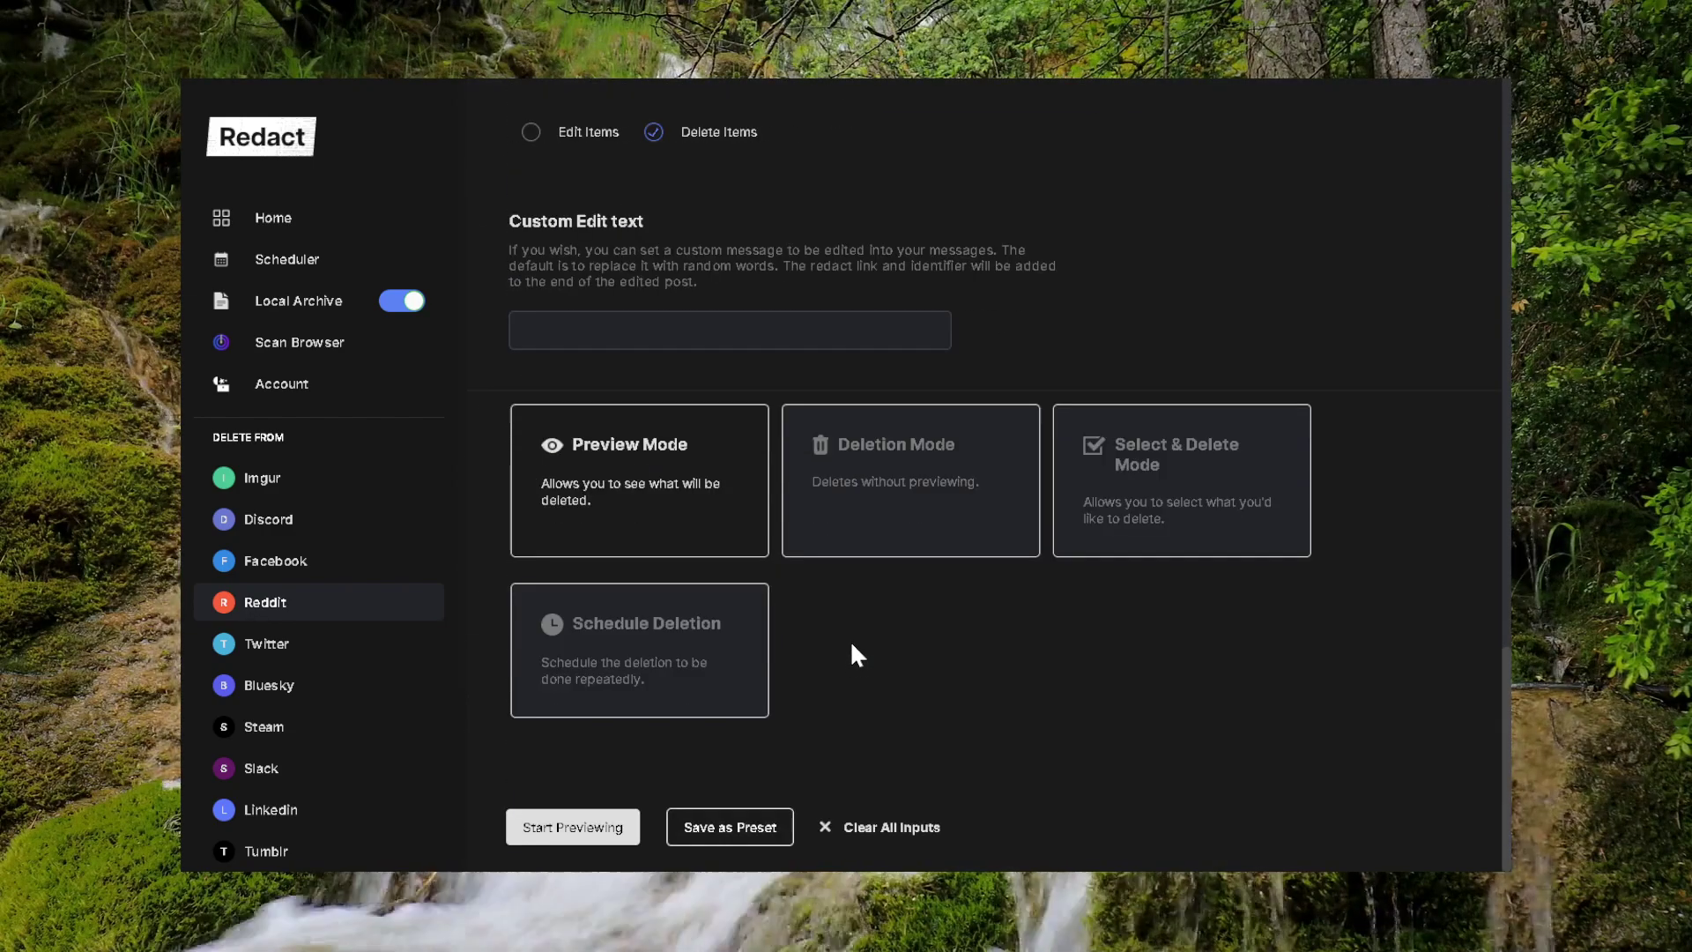
pyautogui.click(882, 432)
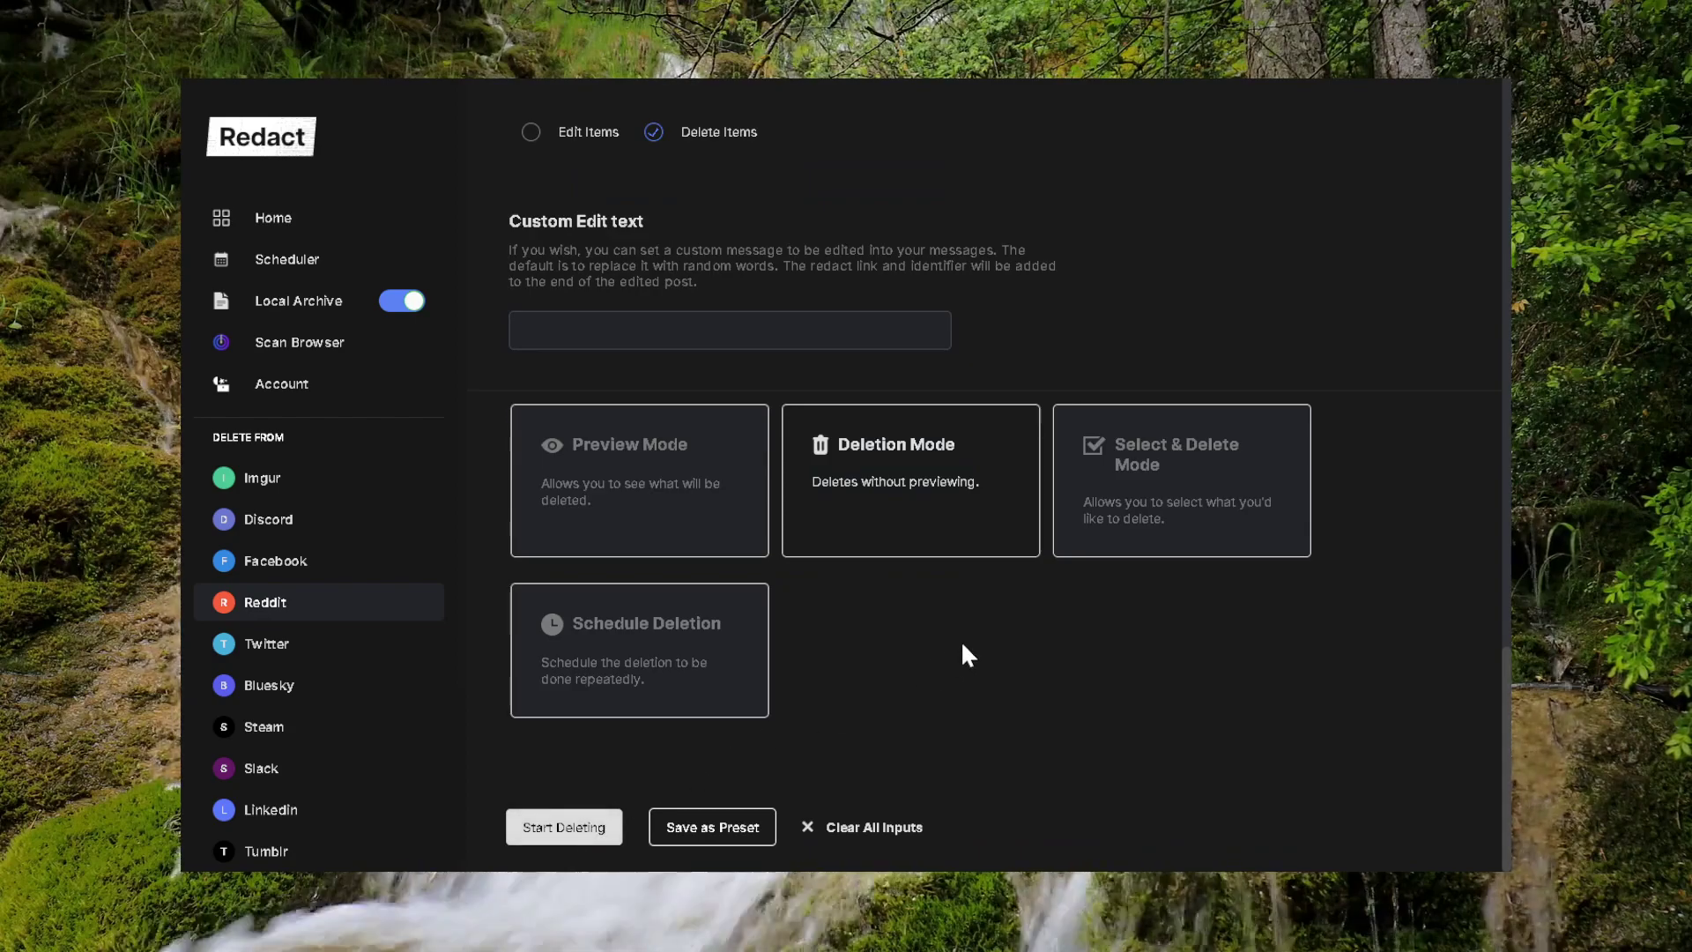
pyautogui.click(551, 491)
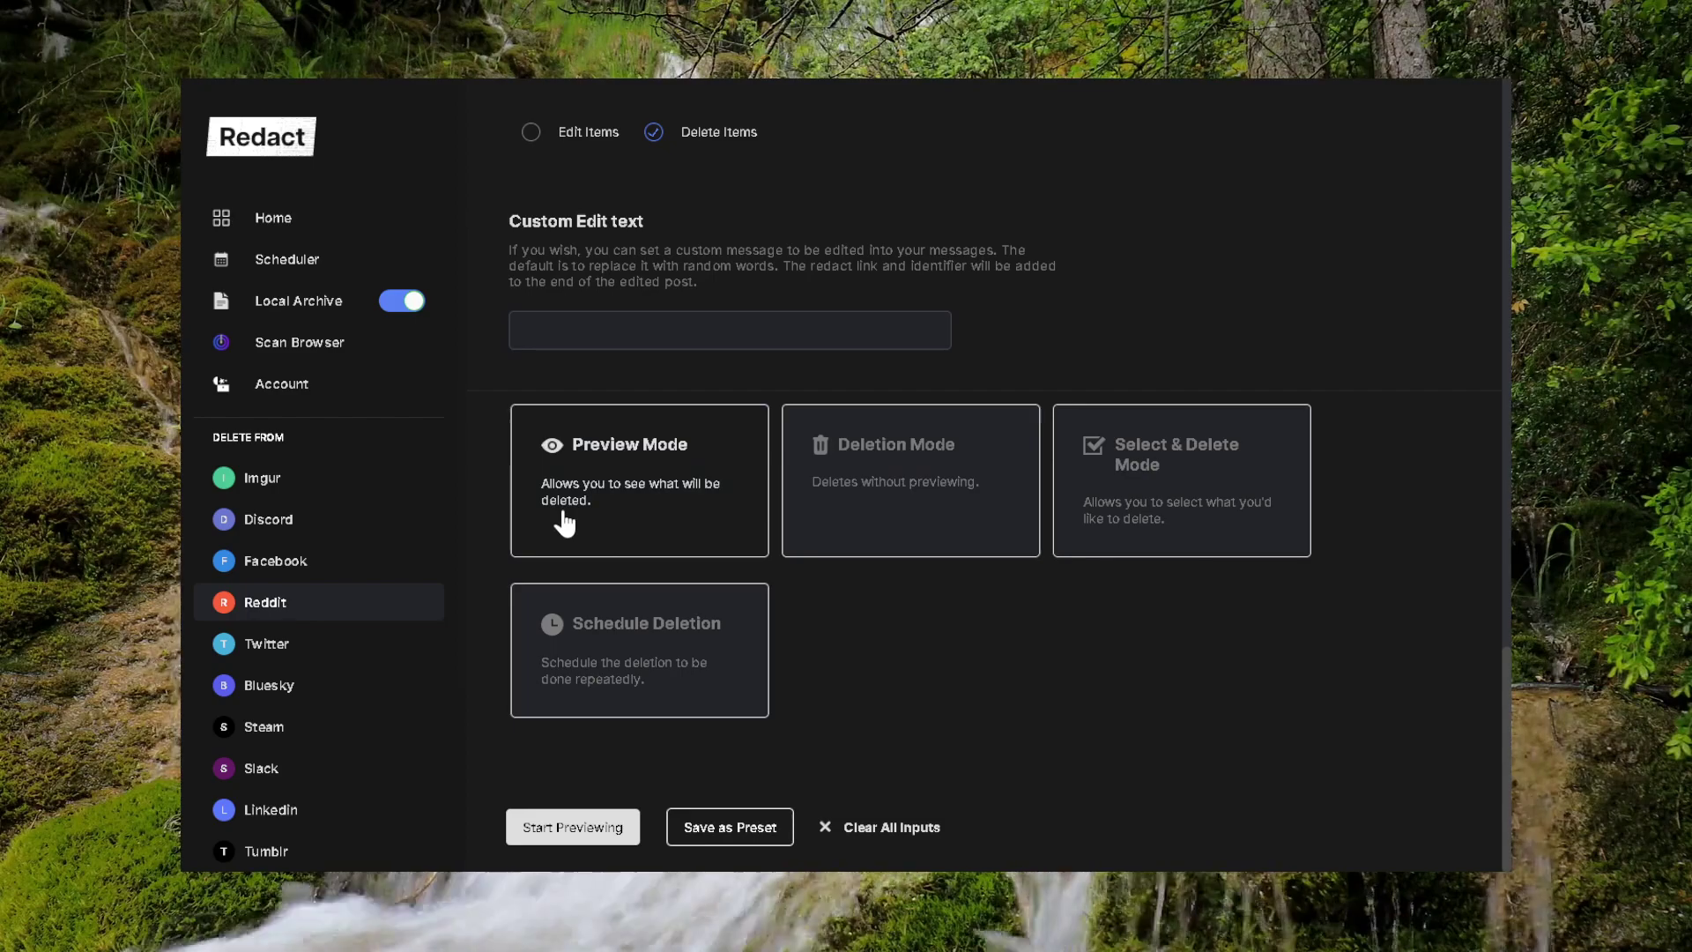
pyautogui.click(1173, 474)
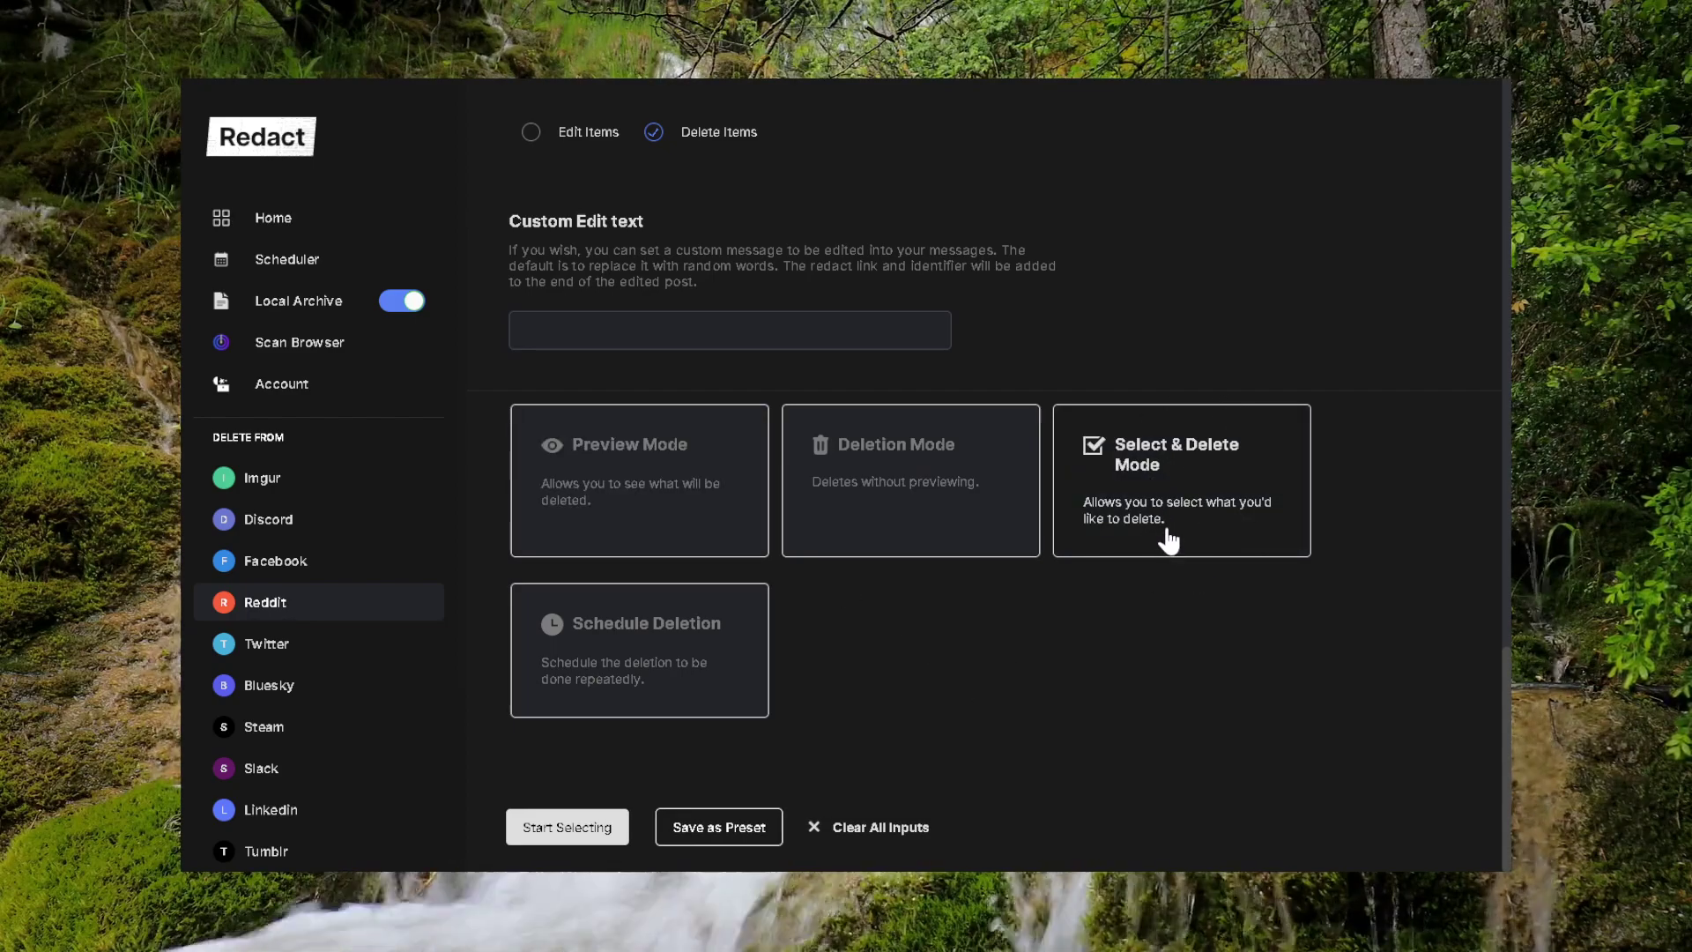
pyautogui.click(564, 833)
pyautogui.click(740, 613)
# Step: Confirm the selection run, go back to the form and show the Comments deletion options
pyautogui.click(1173, 687)
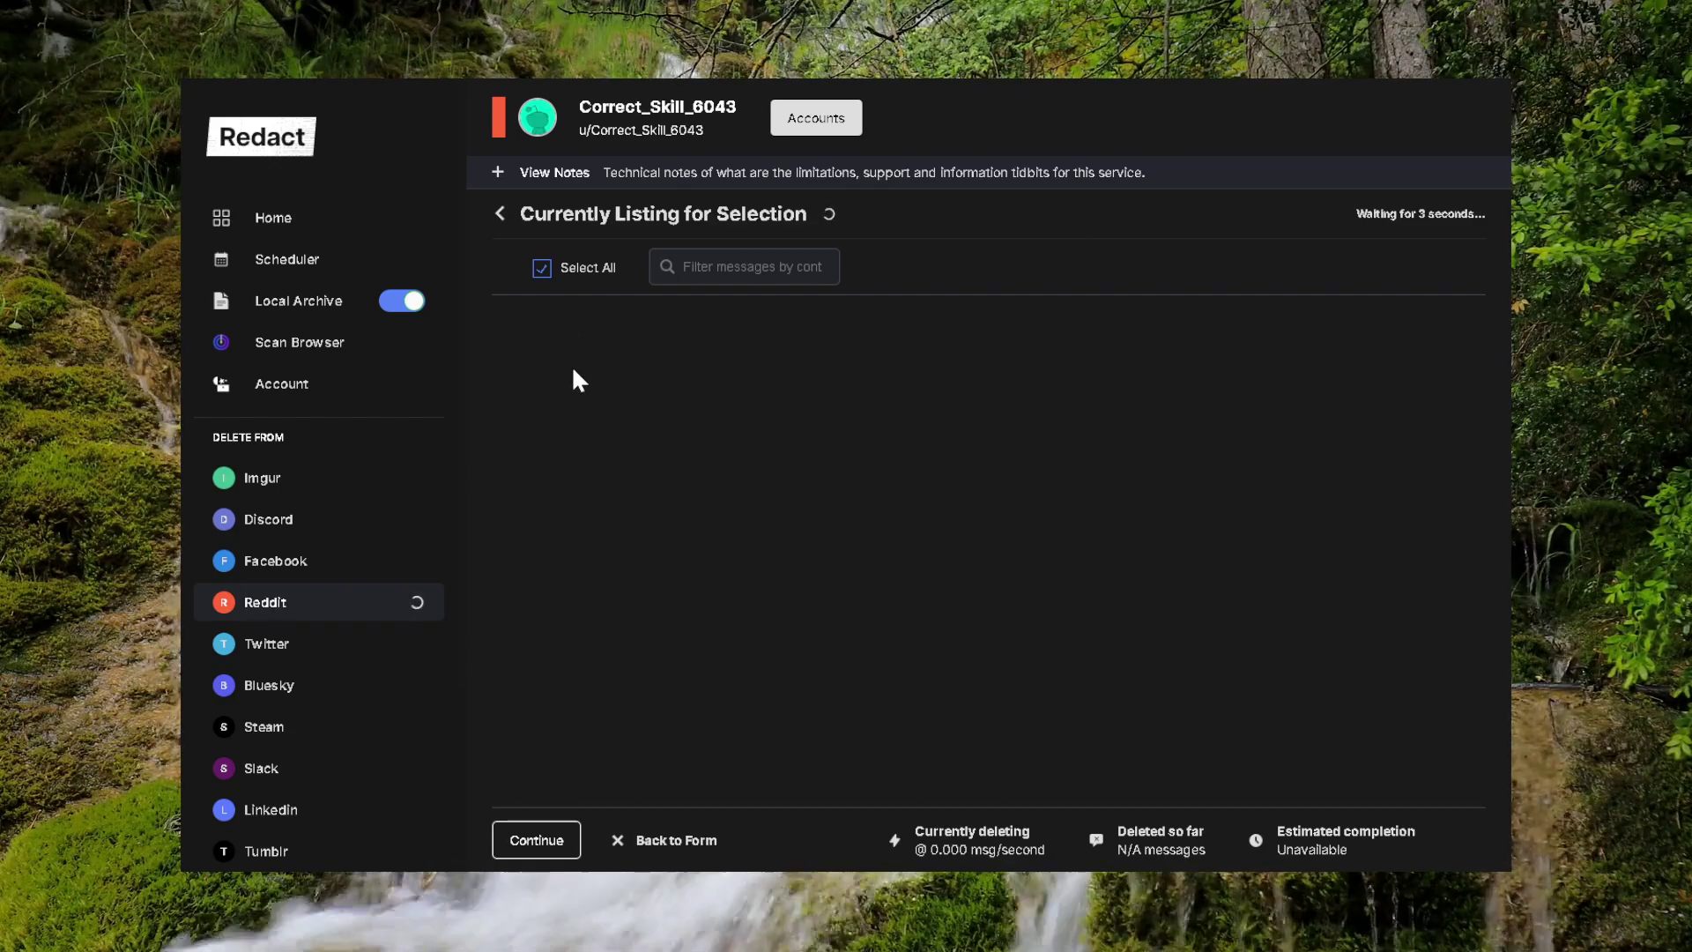
pyautogui.click(679, 842)
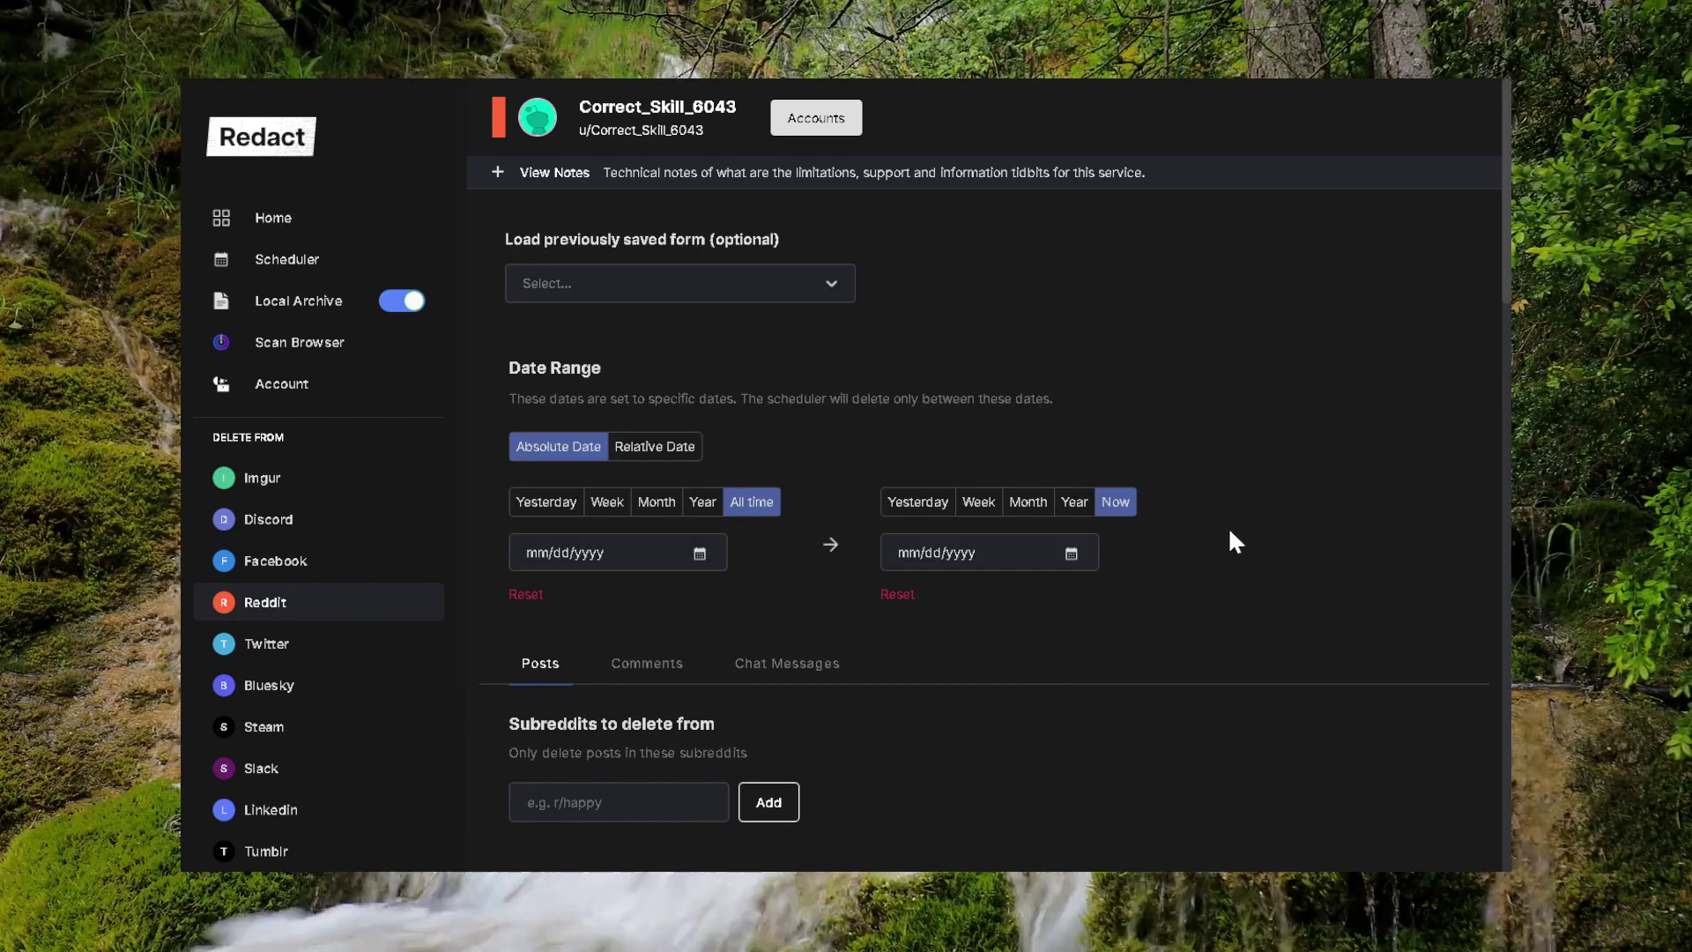
pyautogui.scroll(-20, 1232, 535)
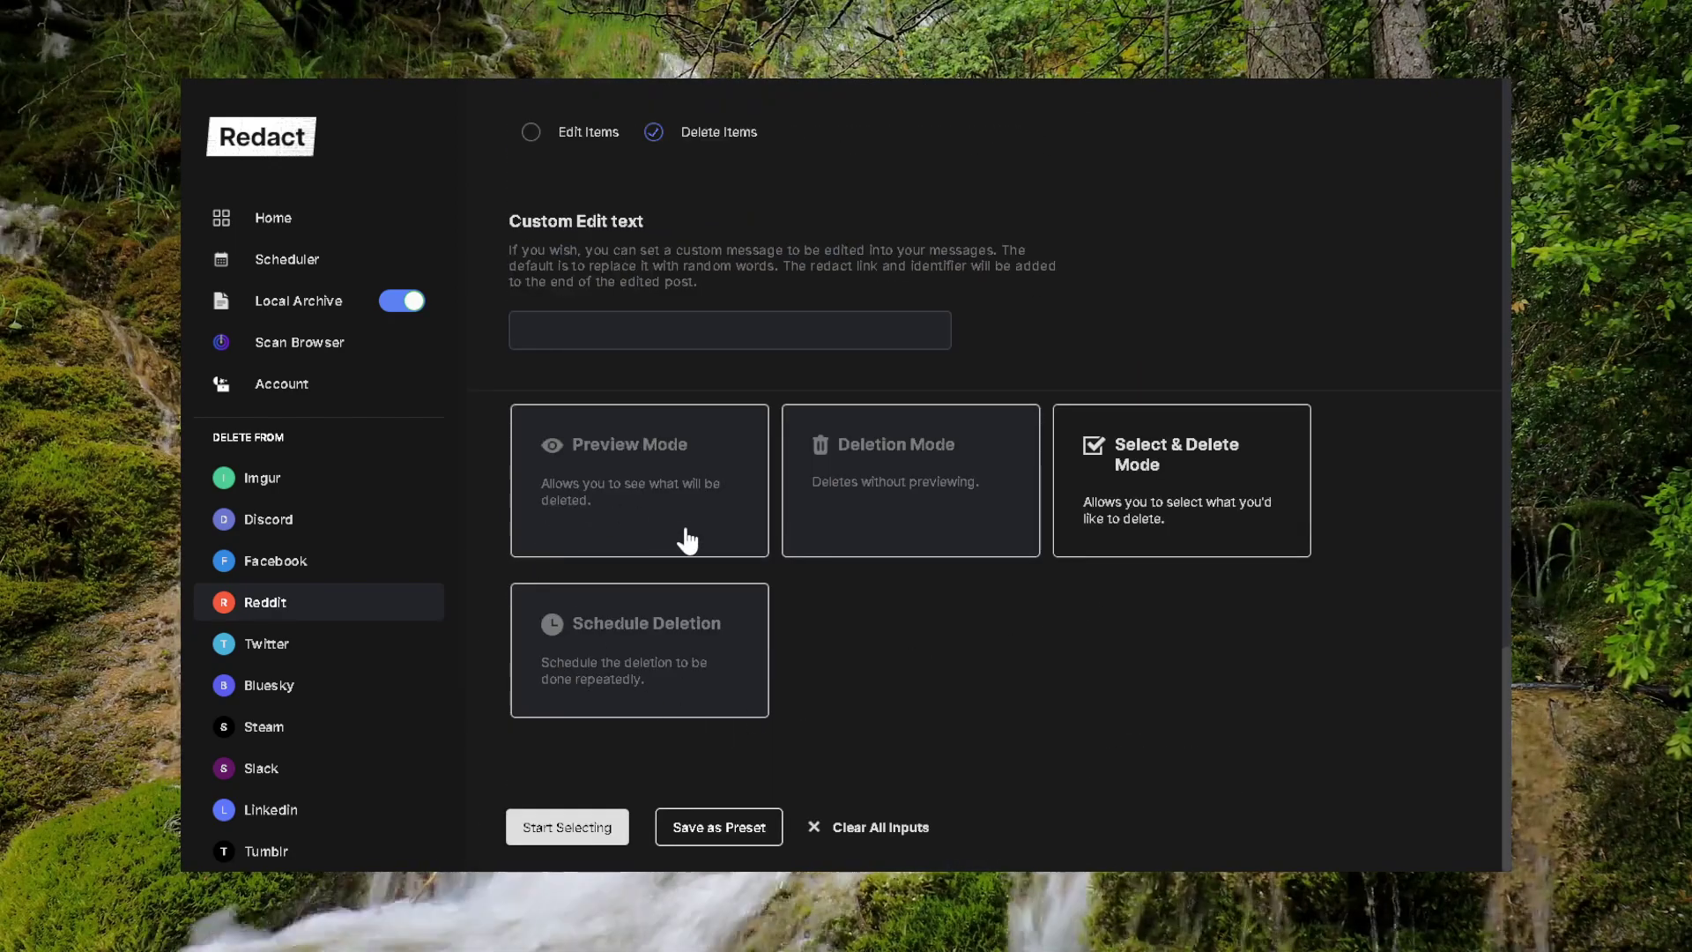
pyautogui.scroll(20, 960, 591)
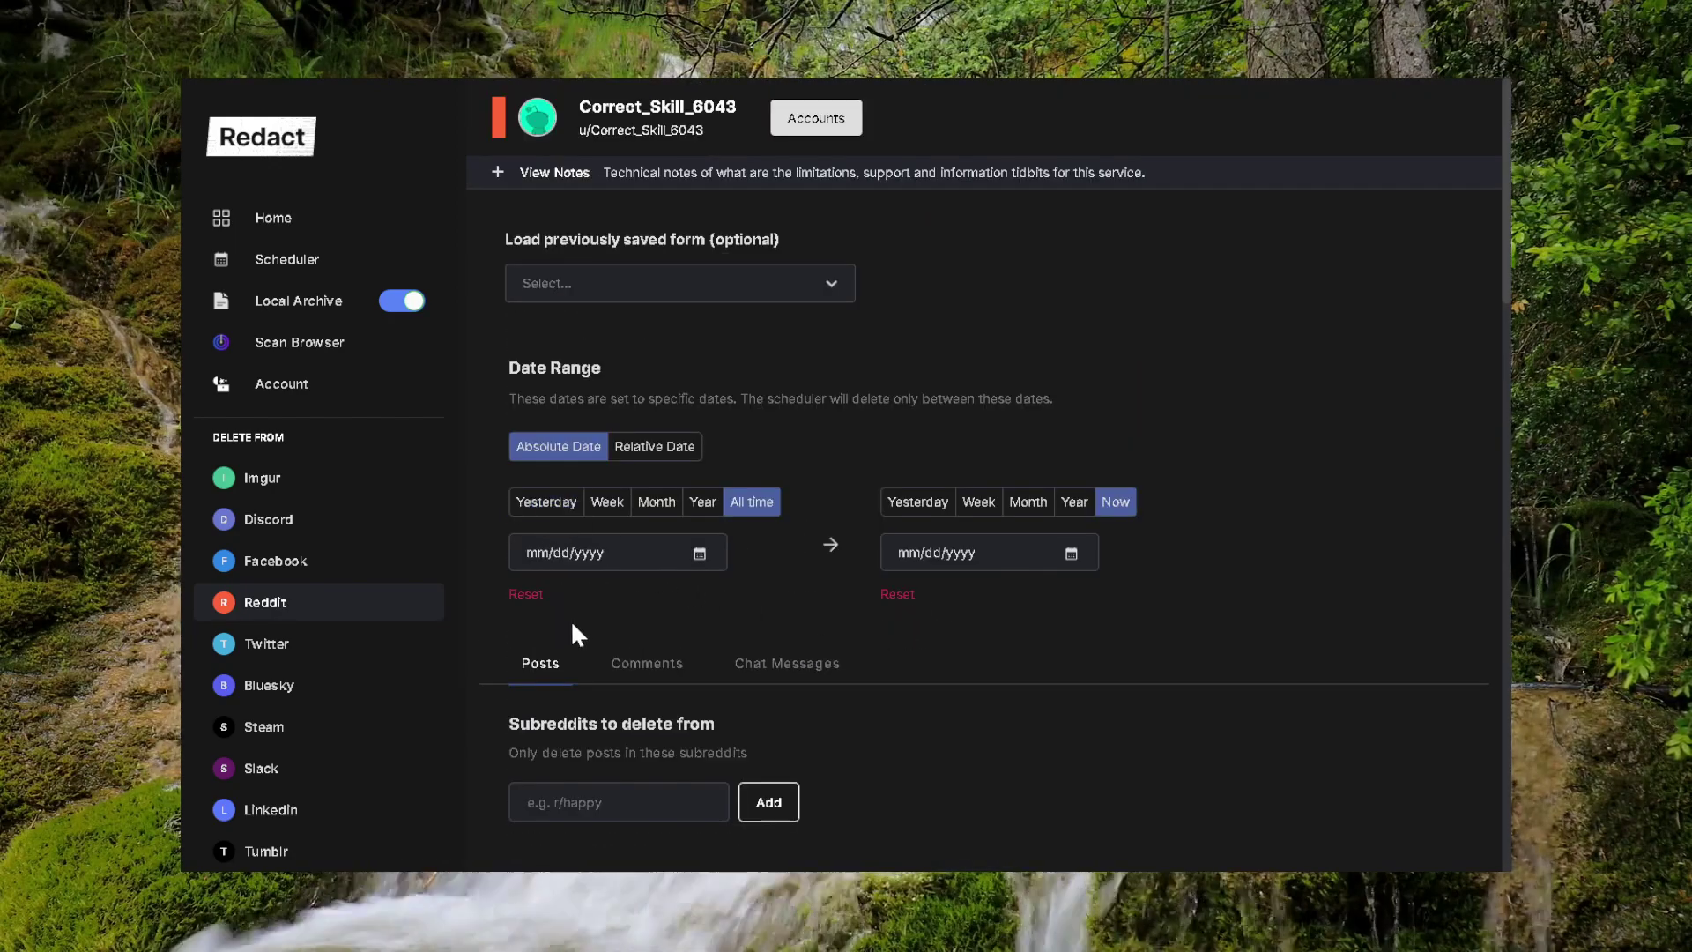
pyautogui.click(648, 670)
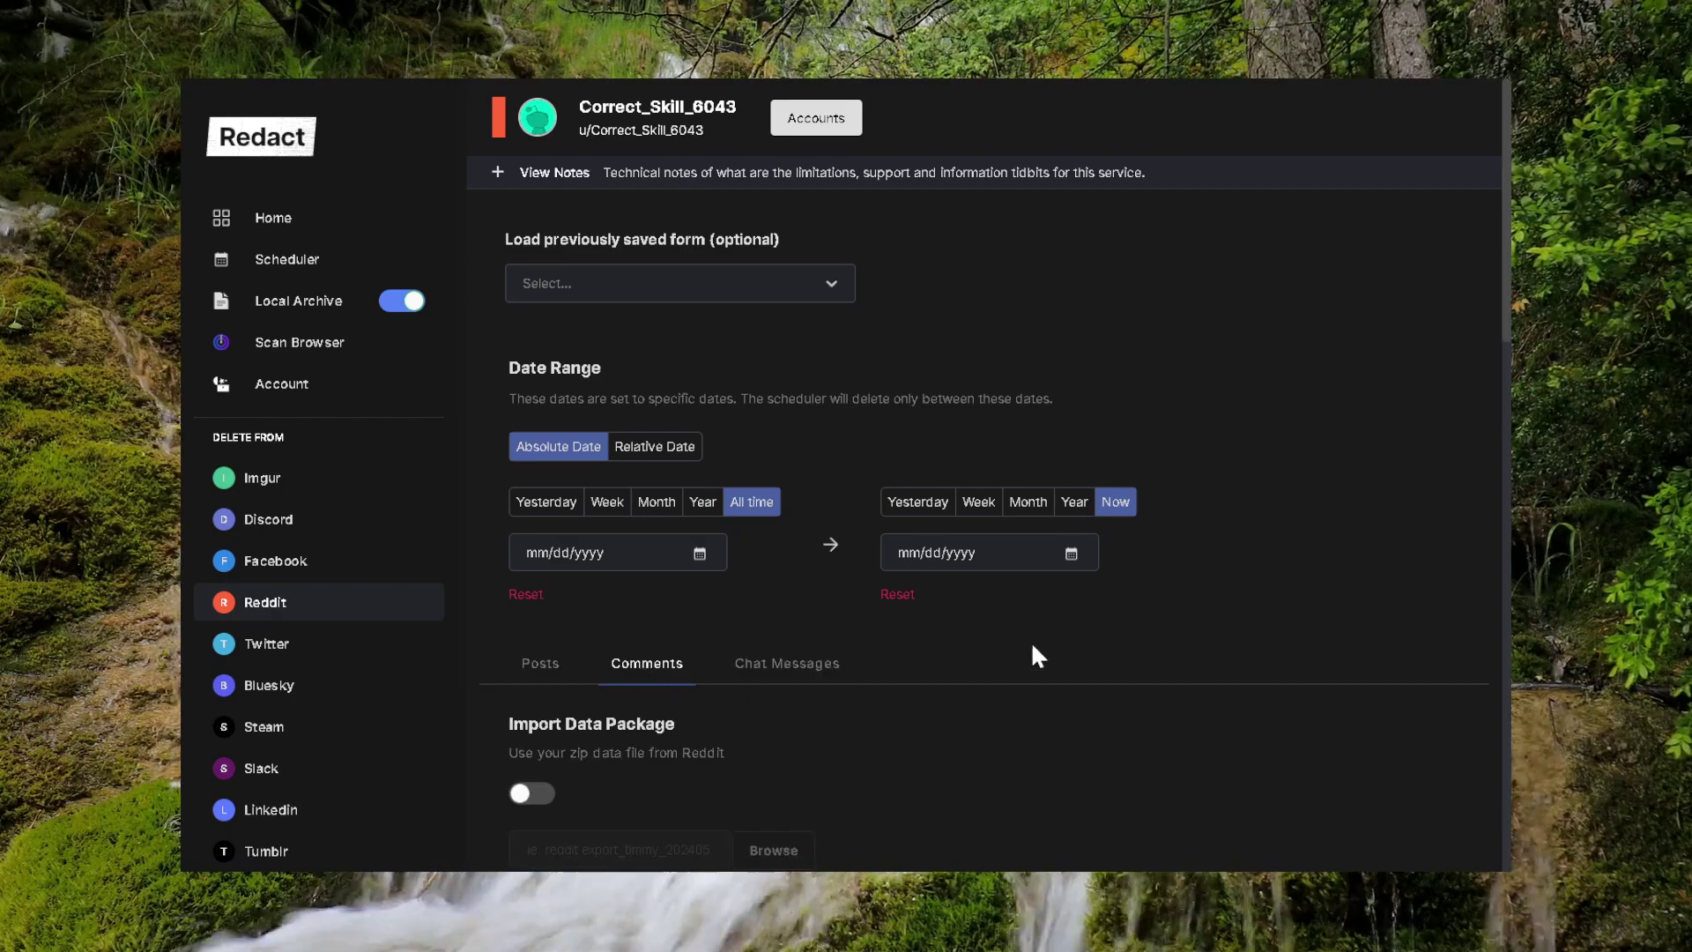
pyautogui.scroll(-1, 1058, 458)
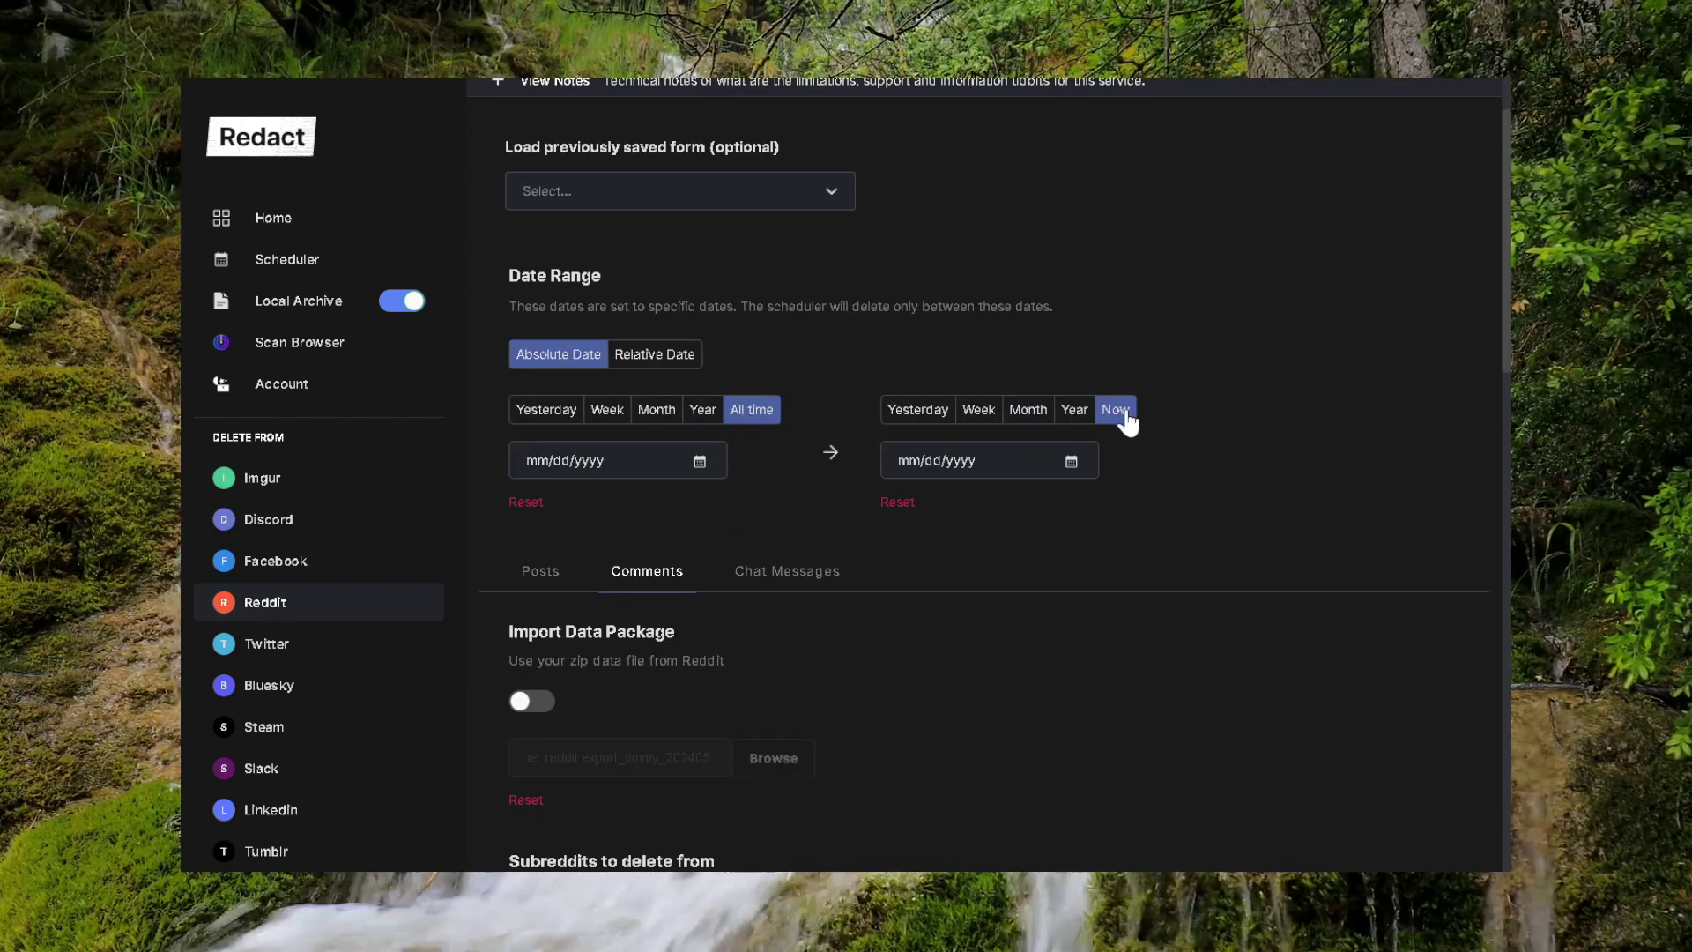
pyautogui.scroll(-4, 1219, 397)
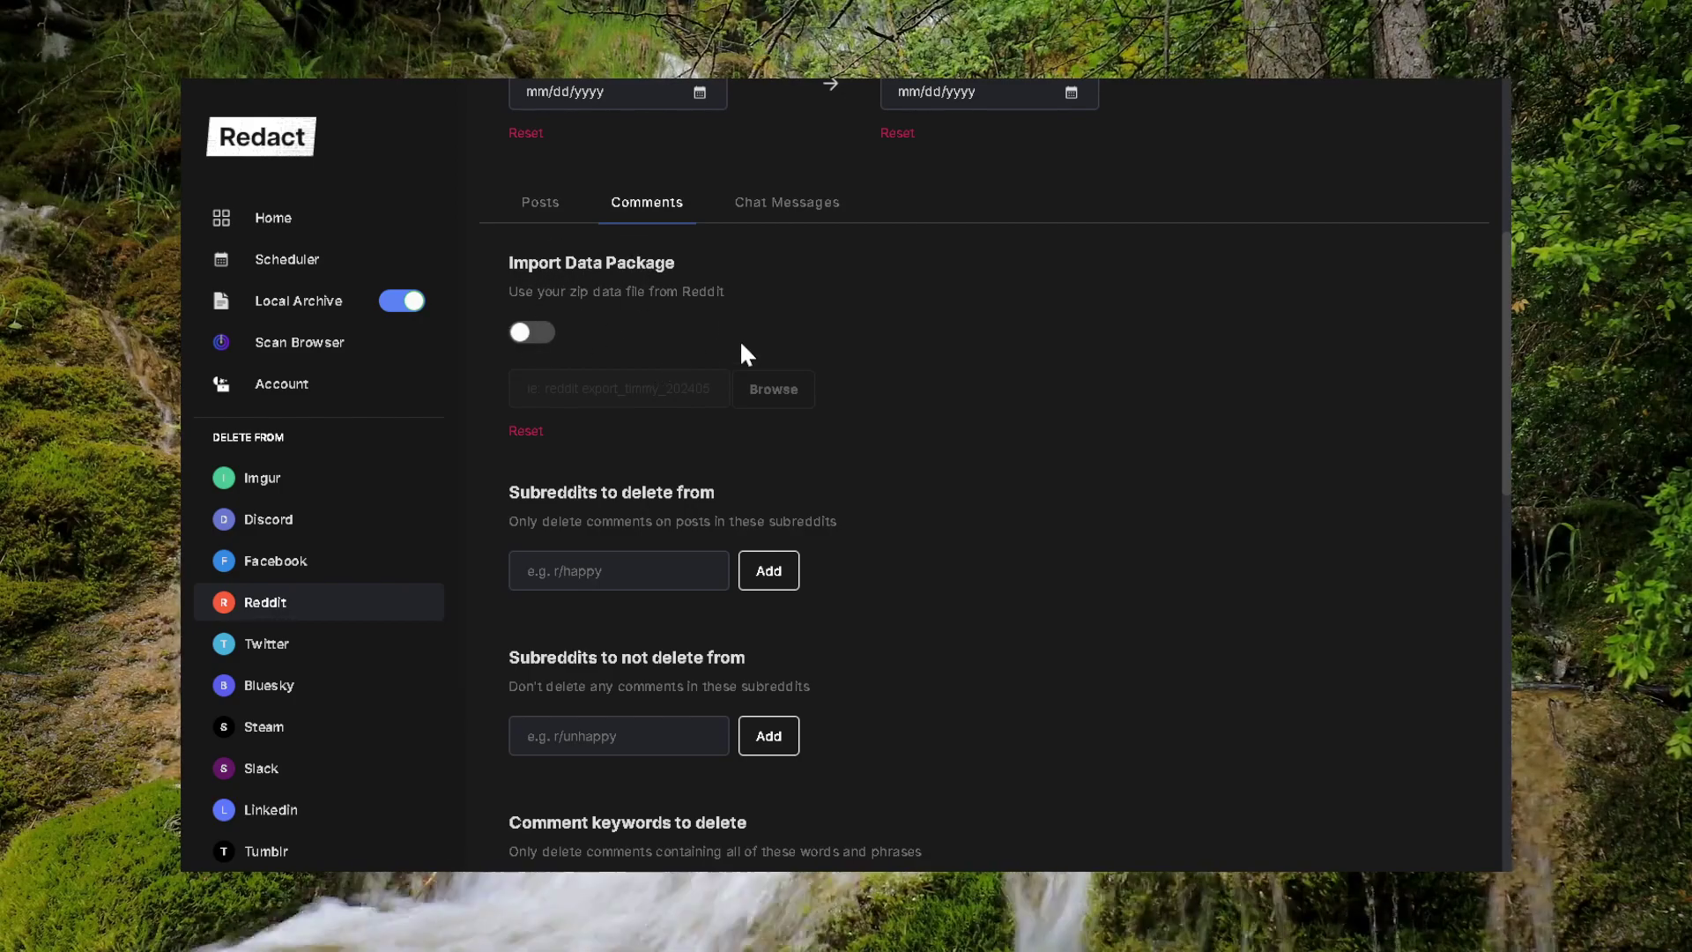
pyautogui.scroll(-2, 990, 391)
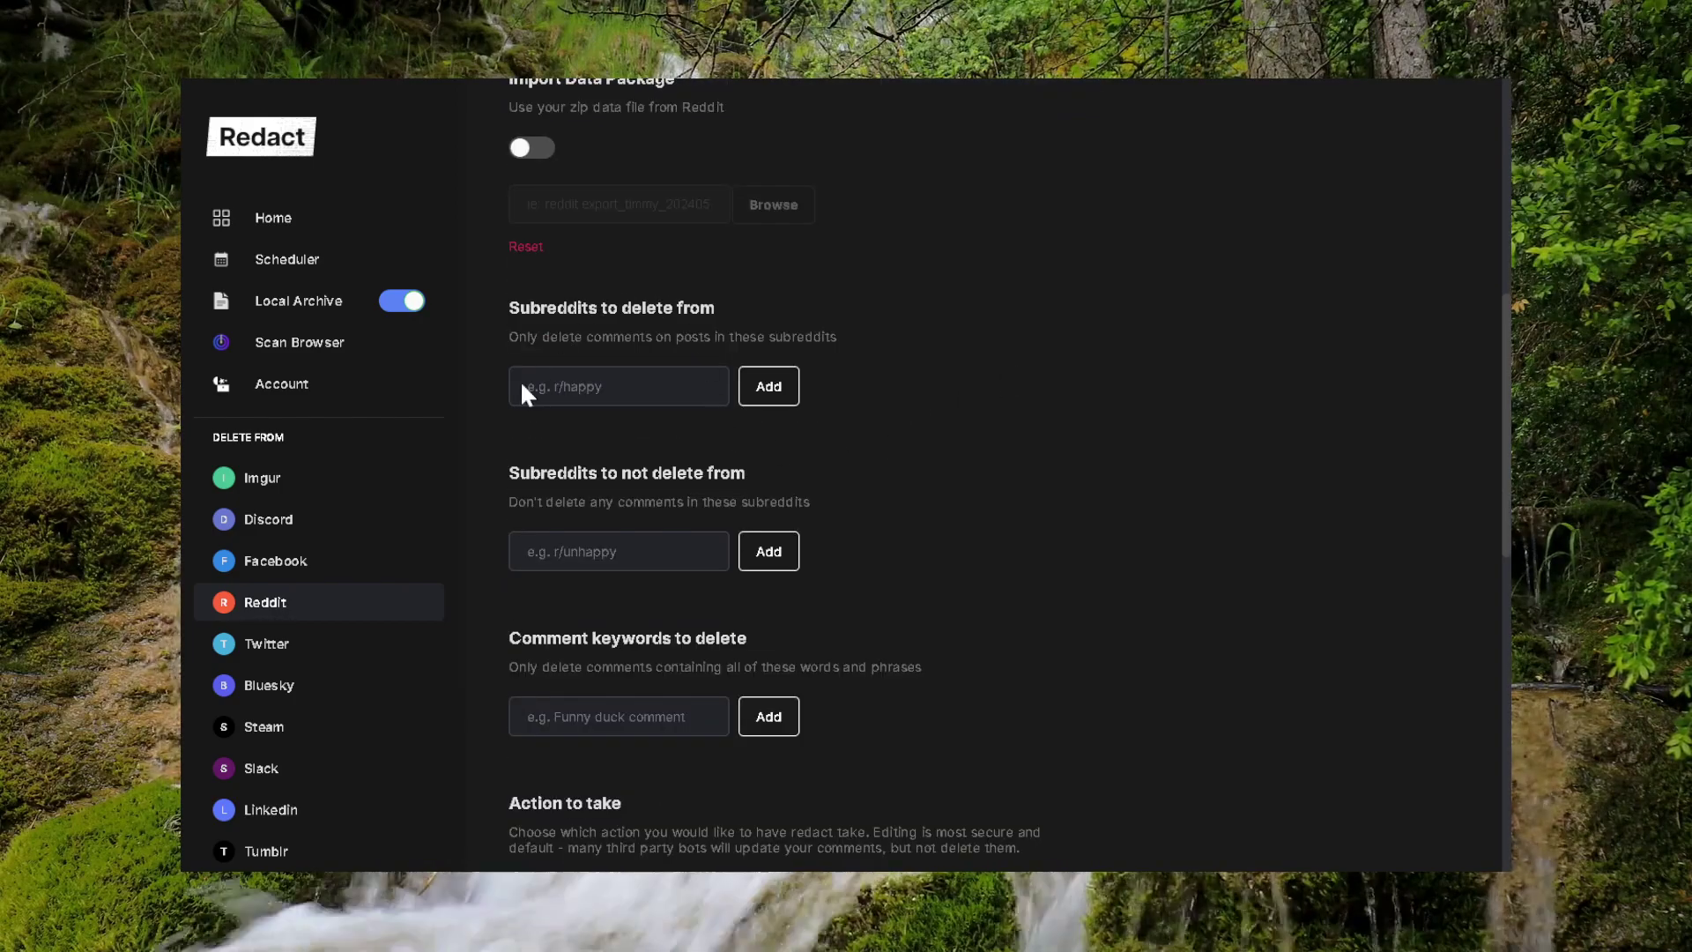
pyautogui.scroll(-4, 1023, 674)
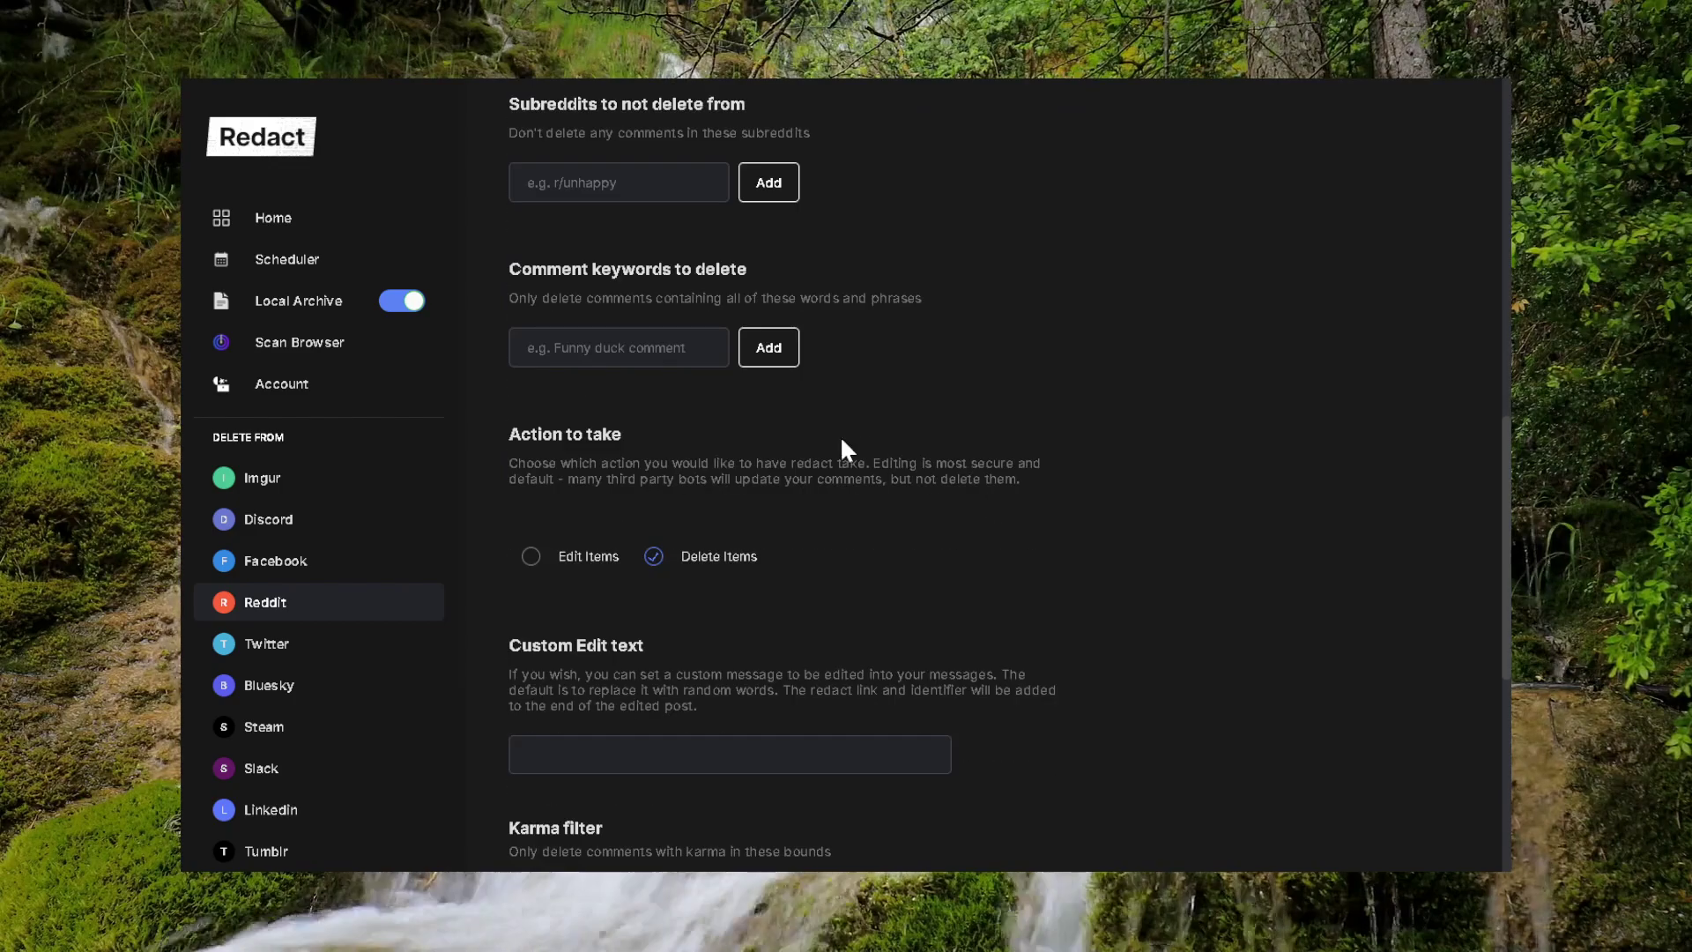
pyautogui.scroll(-2, 558, 593)
pyautogui.scroll(-1, 602, 644)
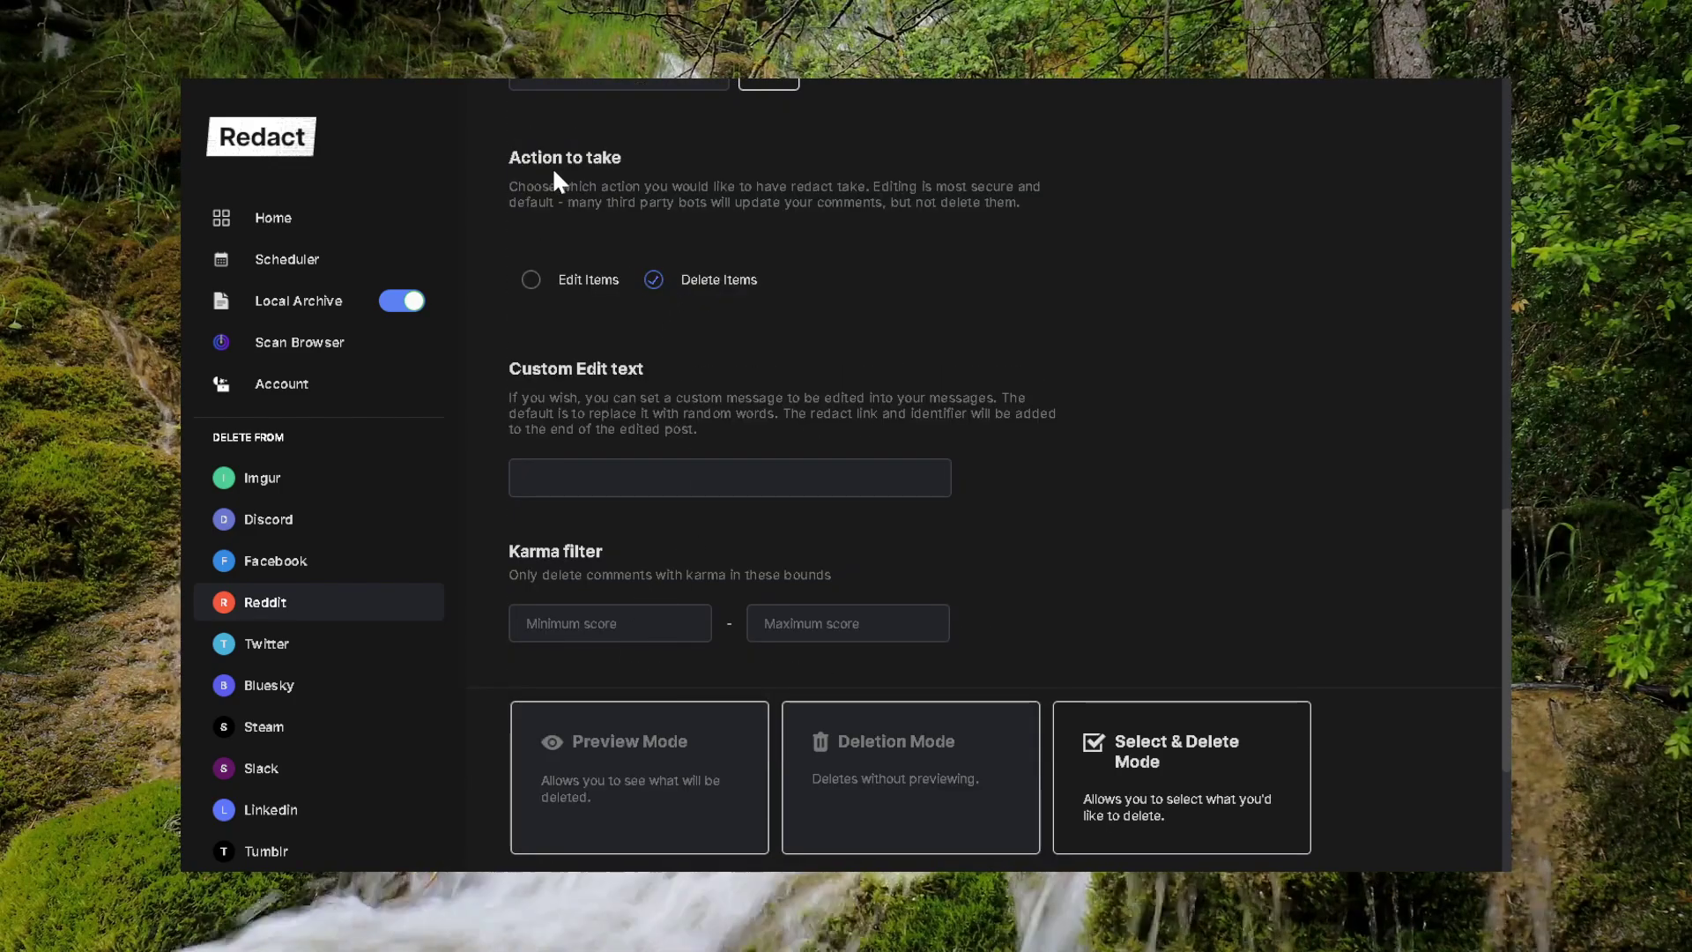
pyautogui.scroll(-2, 859, 551)
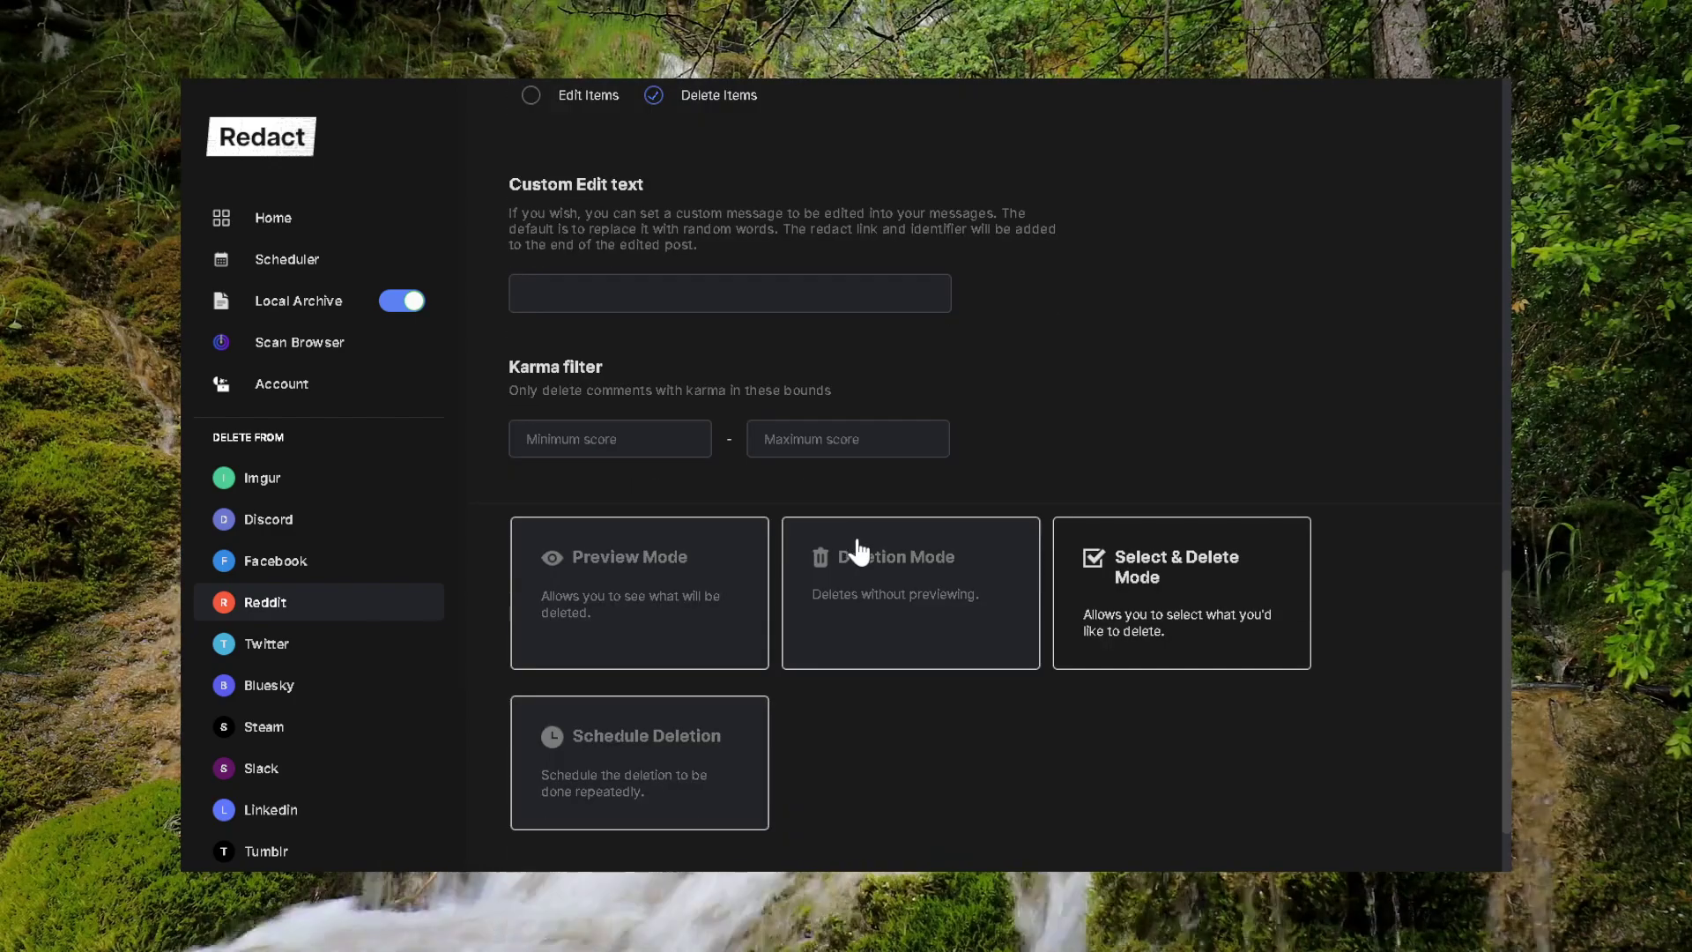
pyautogui.scroll(10, 717, 532)
pyautogui.scroll(4, 691, 485)
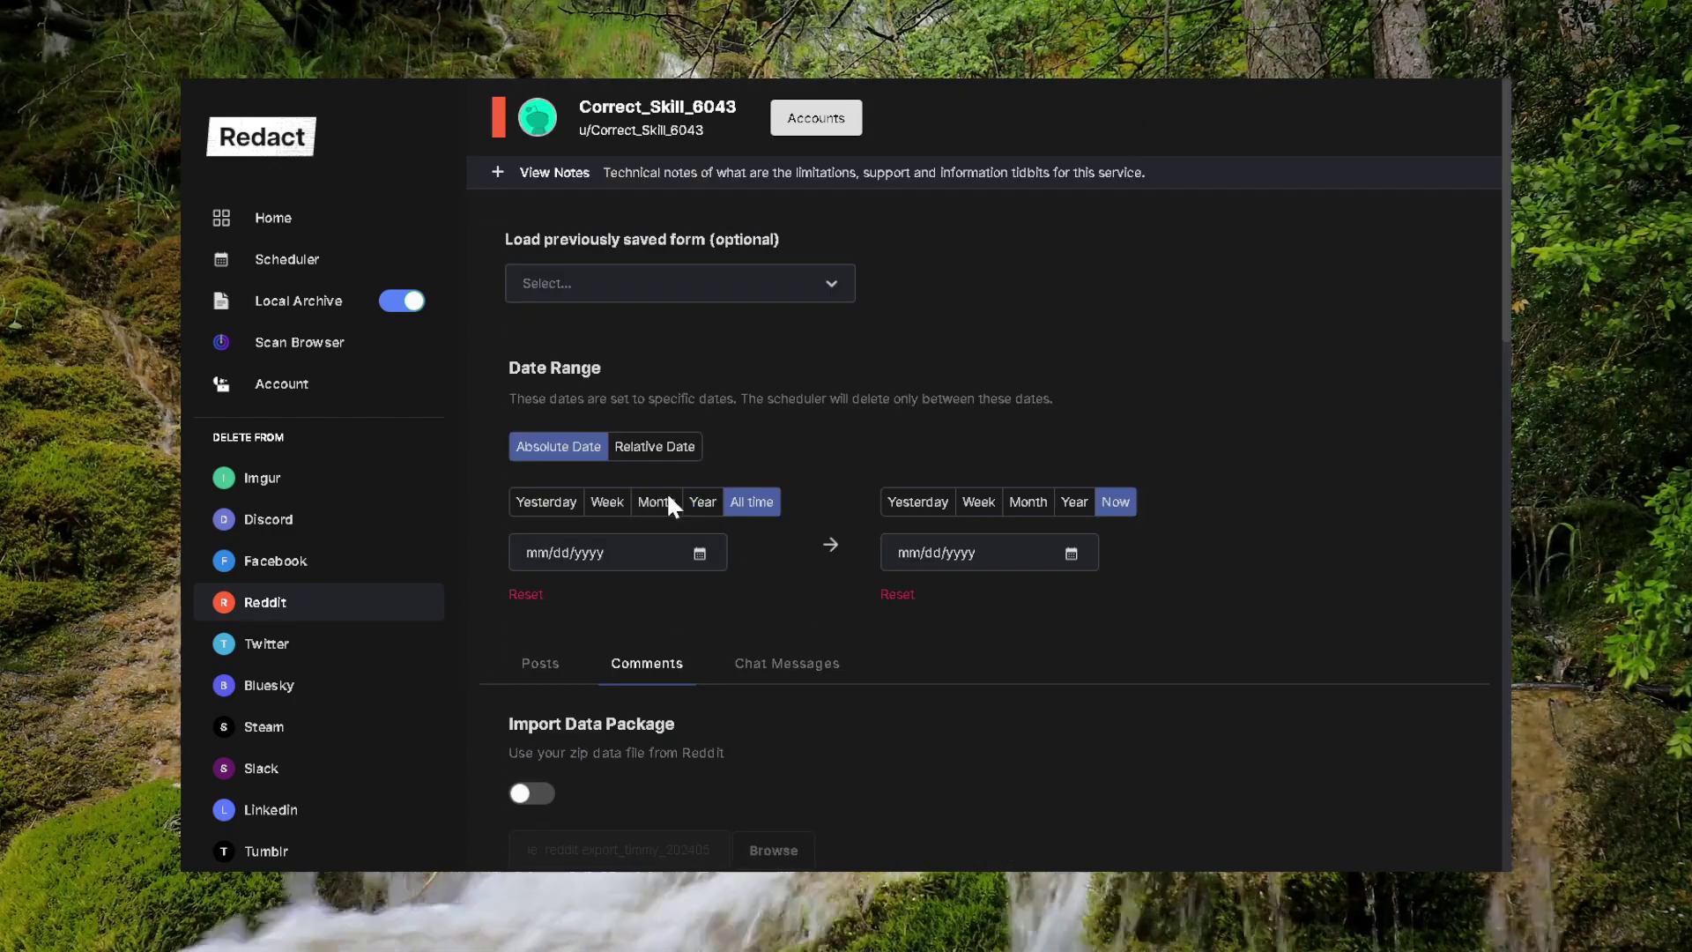
pyautogui.scroll(-2, 664, 483)
pyautogui.click(540, 477)
pyautogui.click(666, 483)
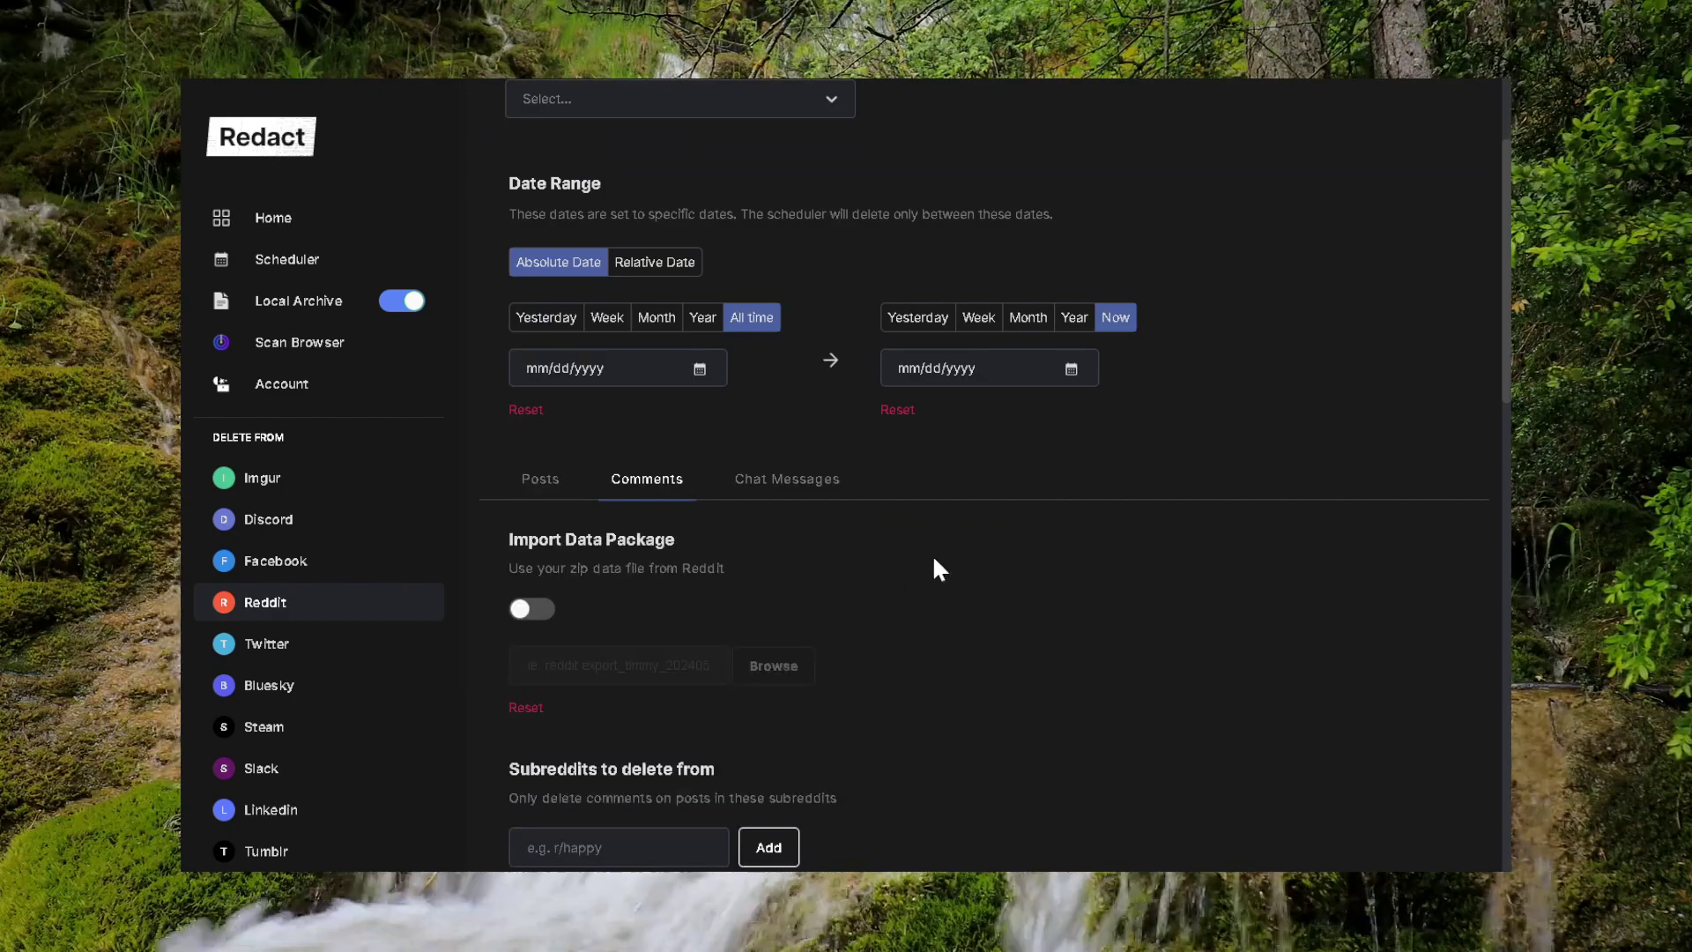
pyautogui.scroll(-14, 933, 554)
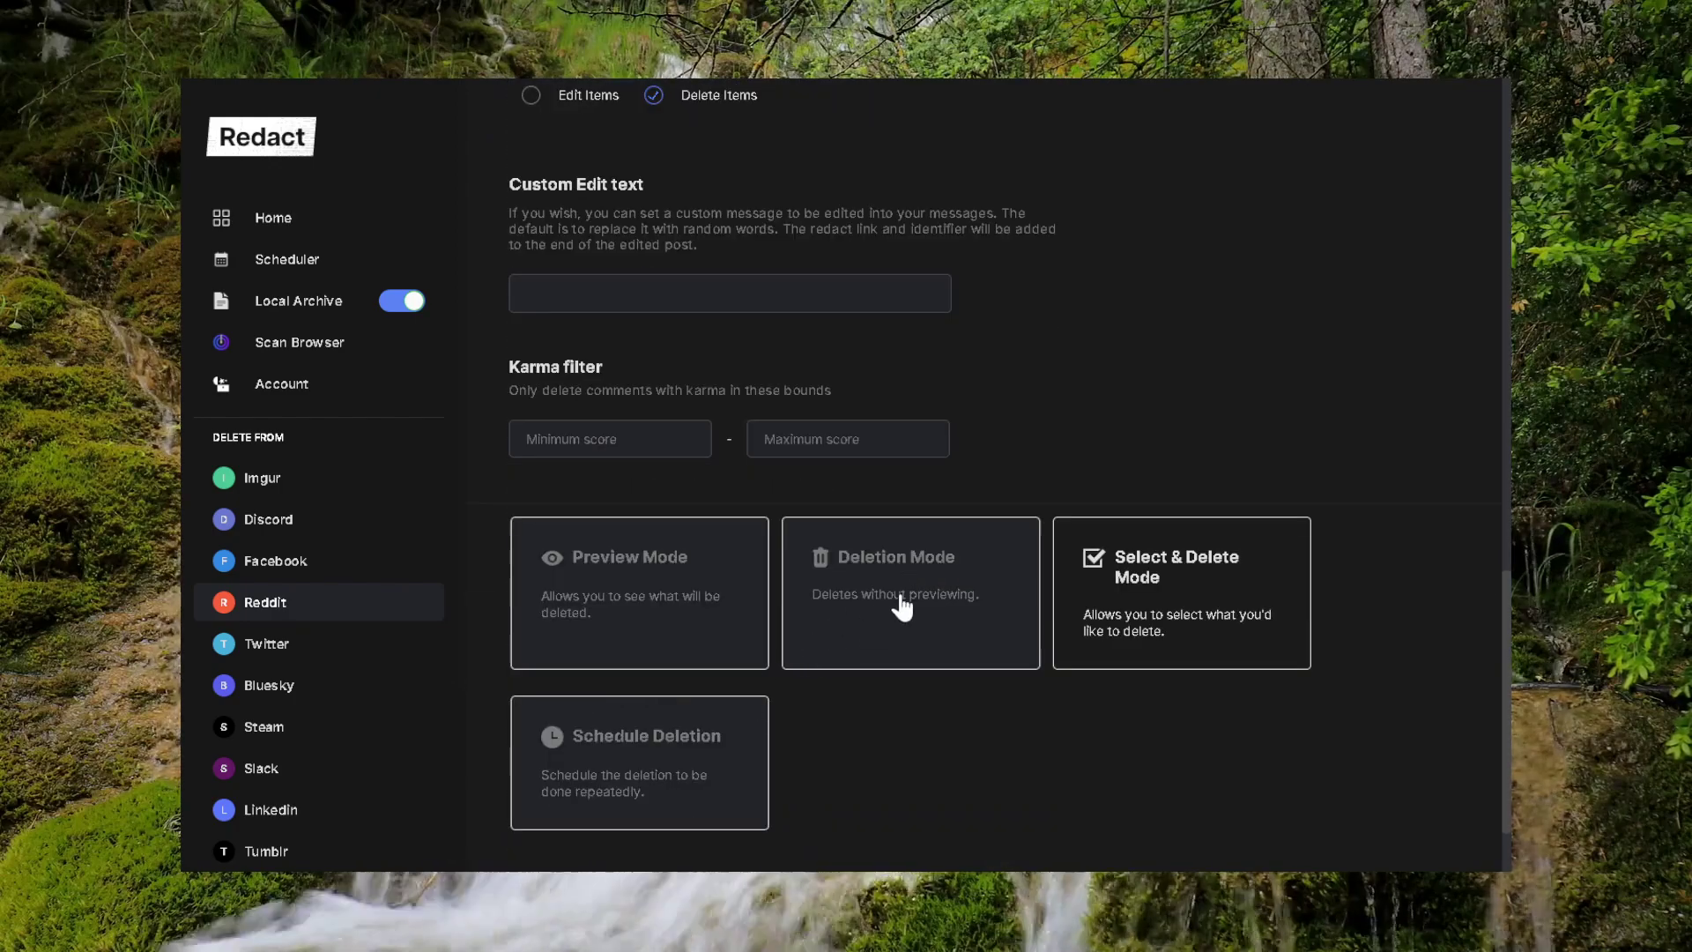
pyautogui.scroll(-1, 599, 493)
pyautogui.click(601, 494)
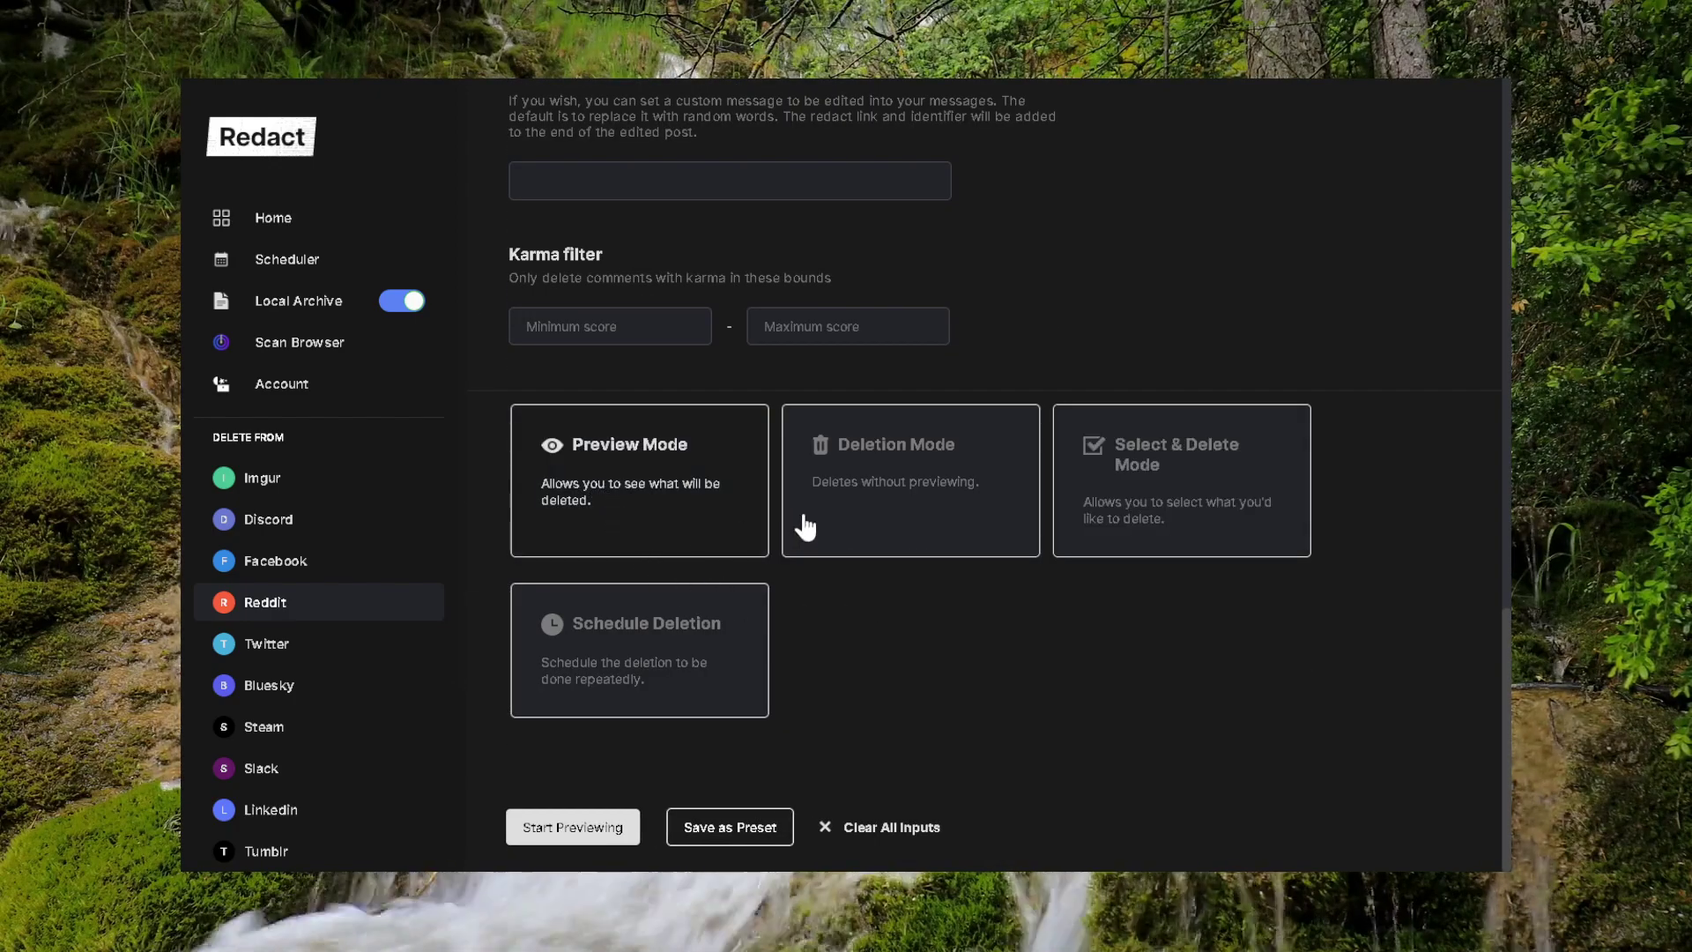
pyautogui.click(891, 506)
pyautogui.click(1145, 486)
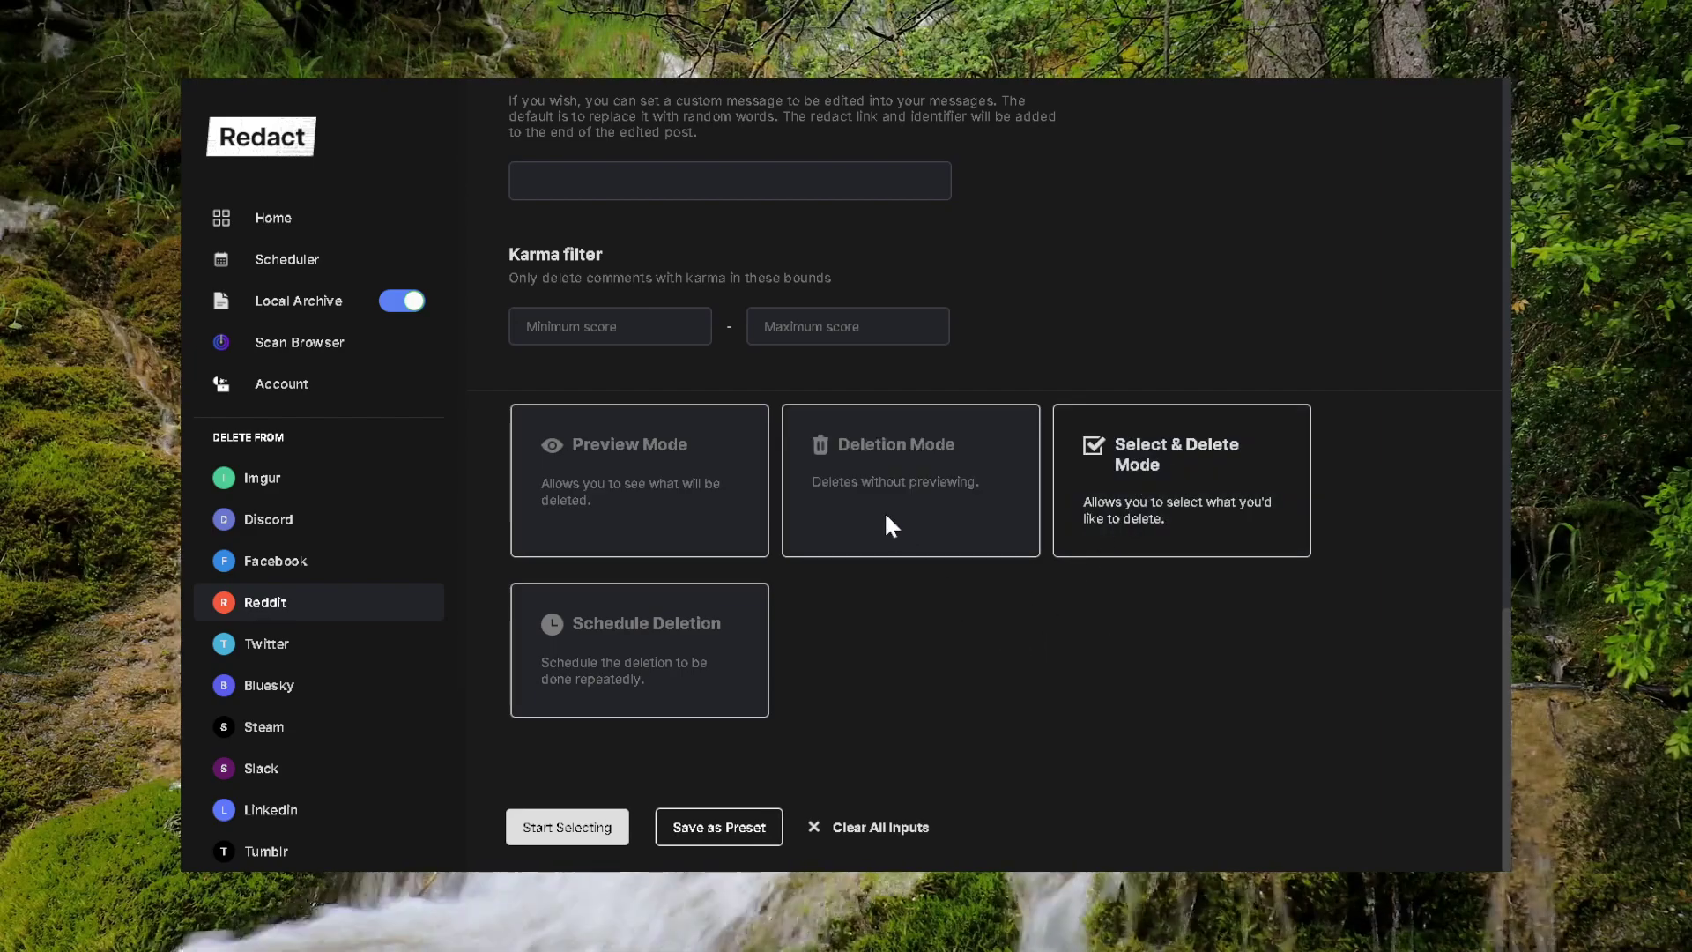
pyautogui.click(610, 454)
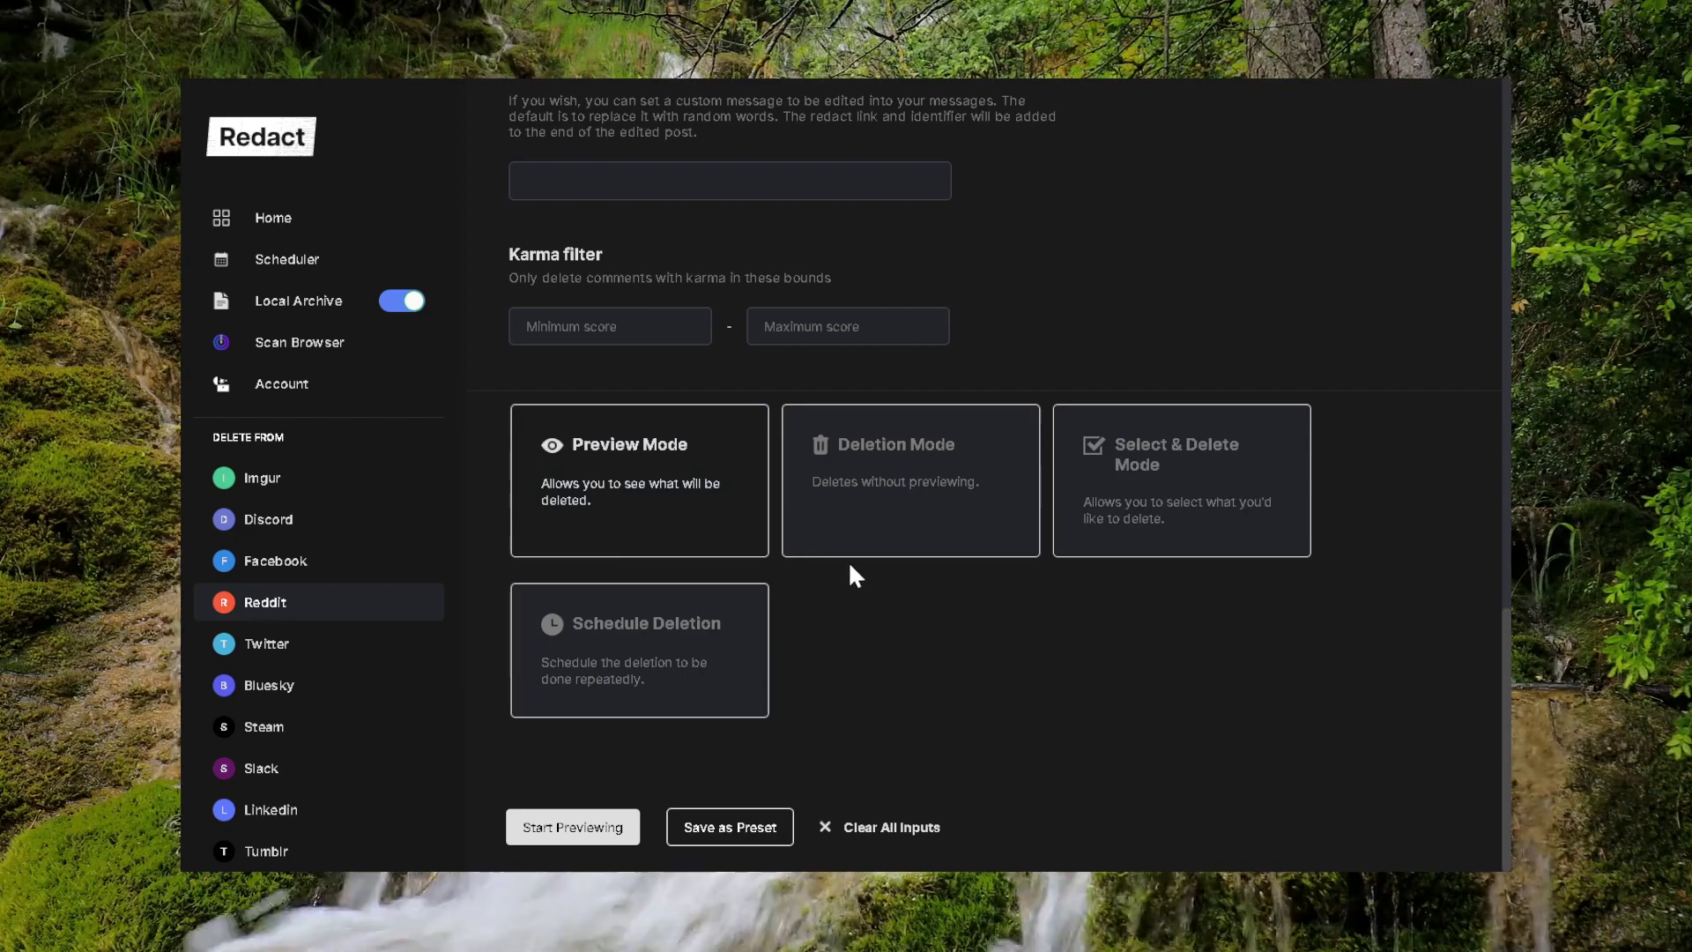
pyautogui.click(907, 484)
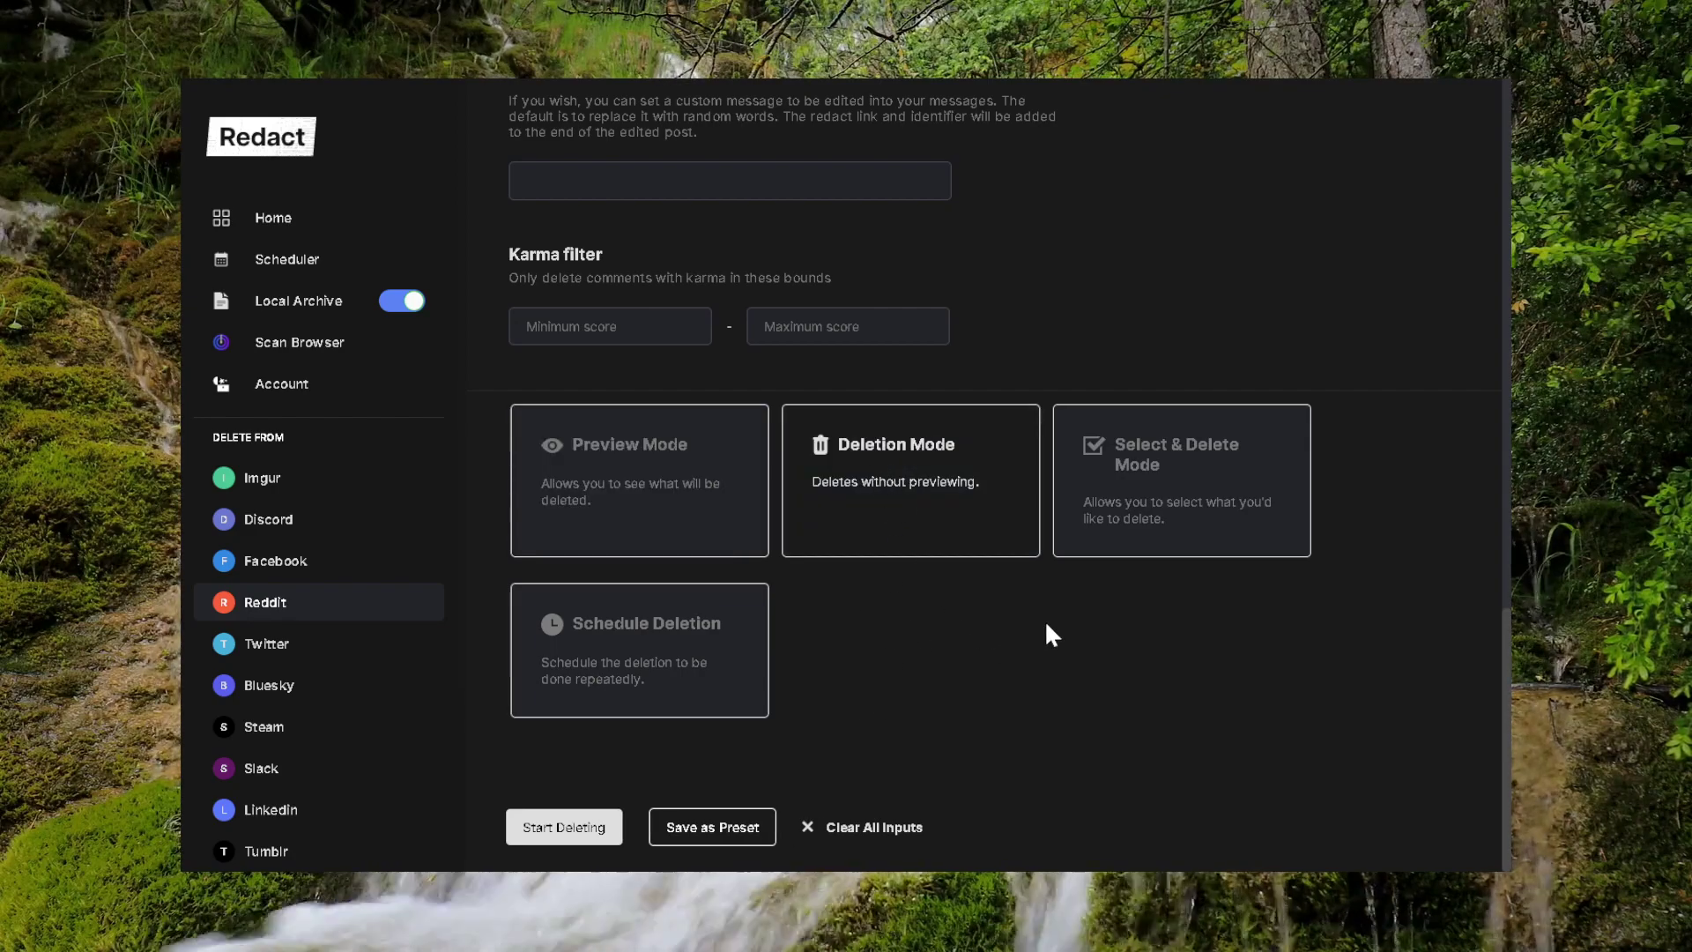
pyautogui.click(1162, 476)
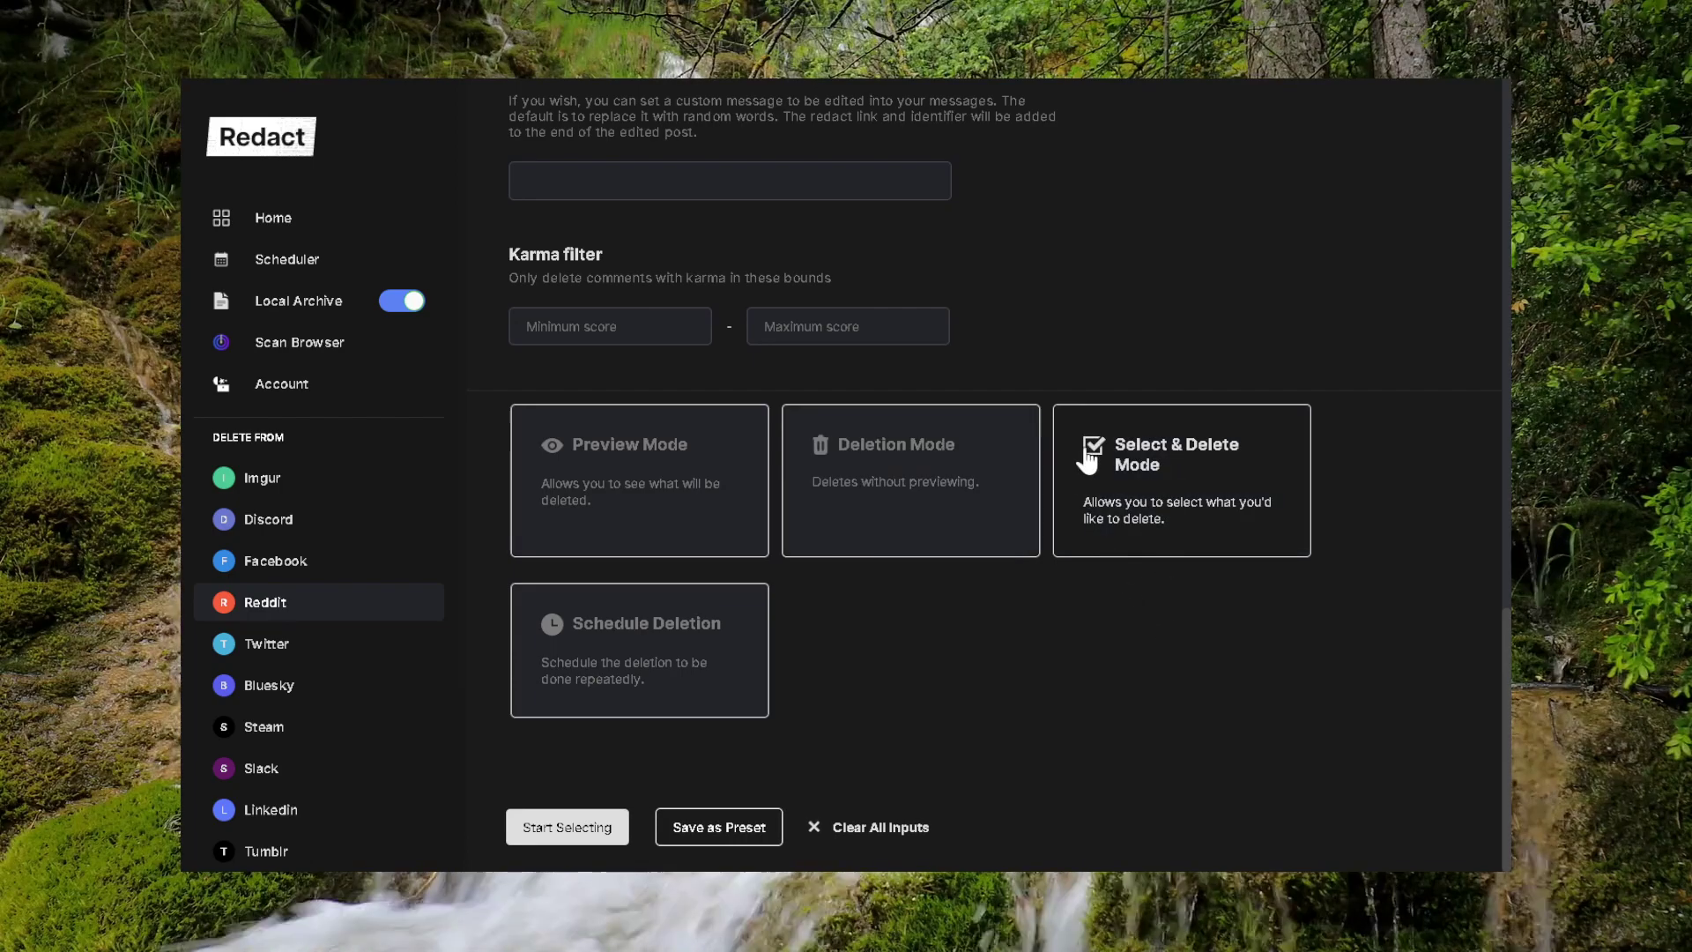
pyautogui.scroll(10, 1037, 706)
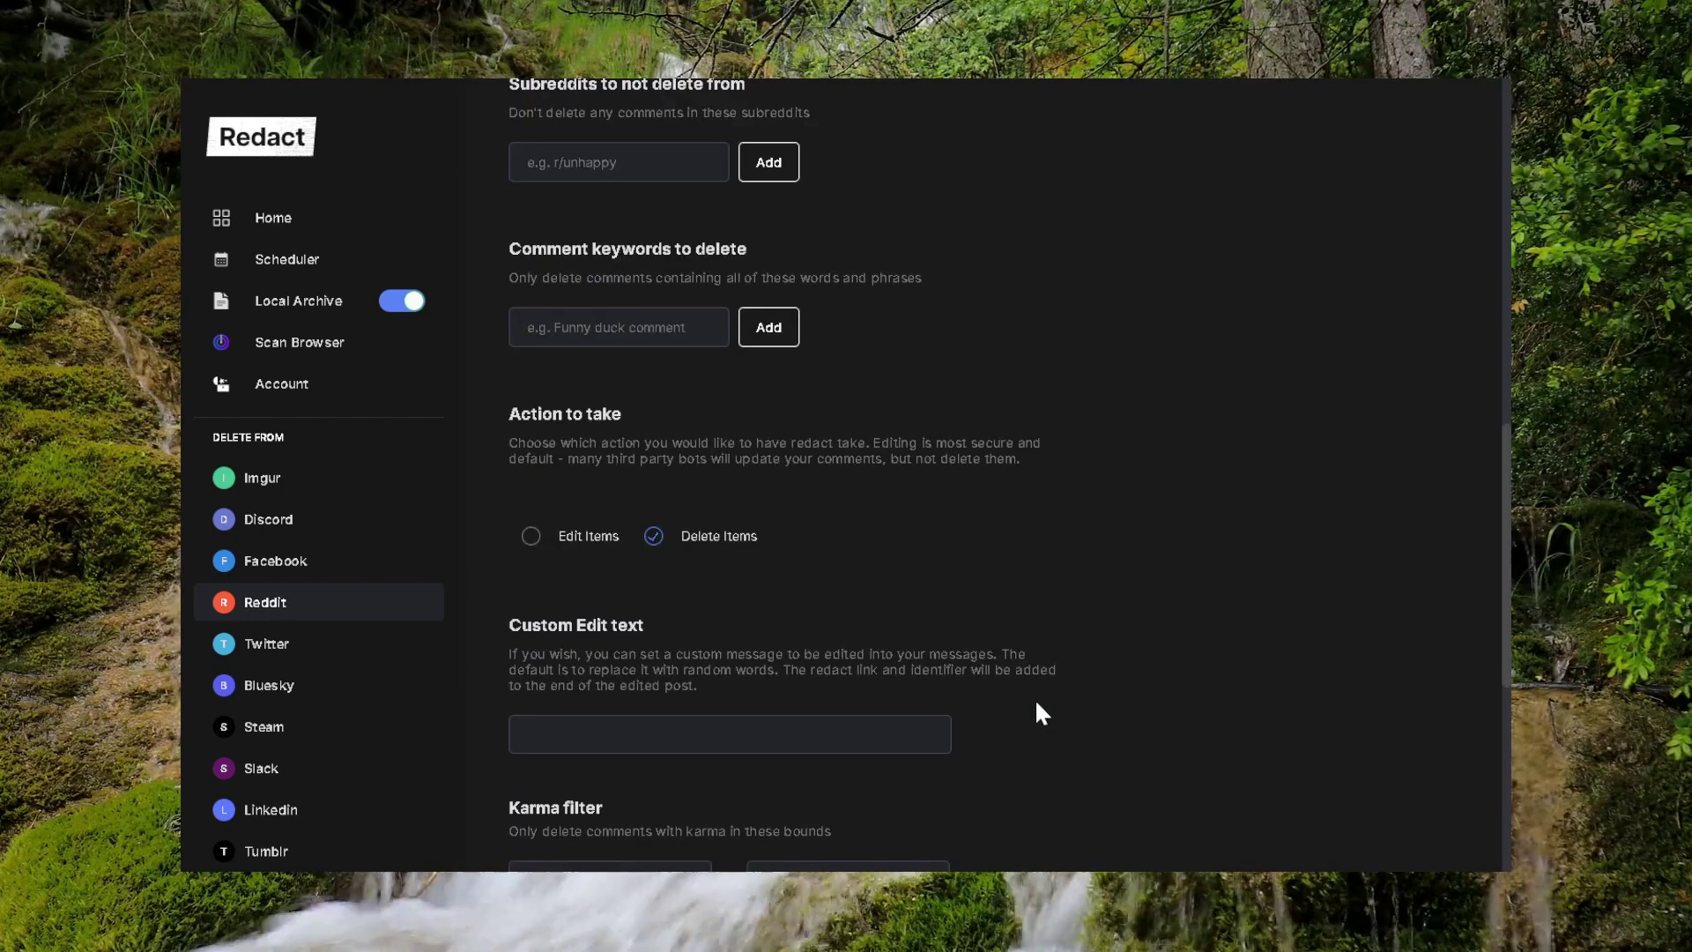
pyautogui.scroll(5, 1038, 712)
pyautogui.scroll(-2, 937, 737)
pyautogui.scroll(2, 969, 705)
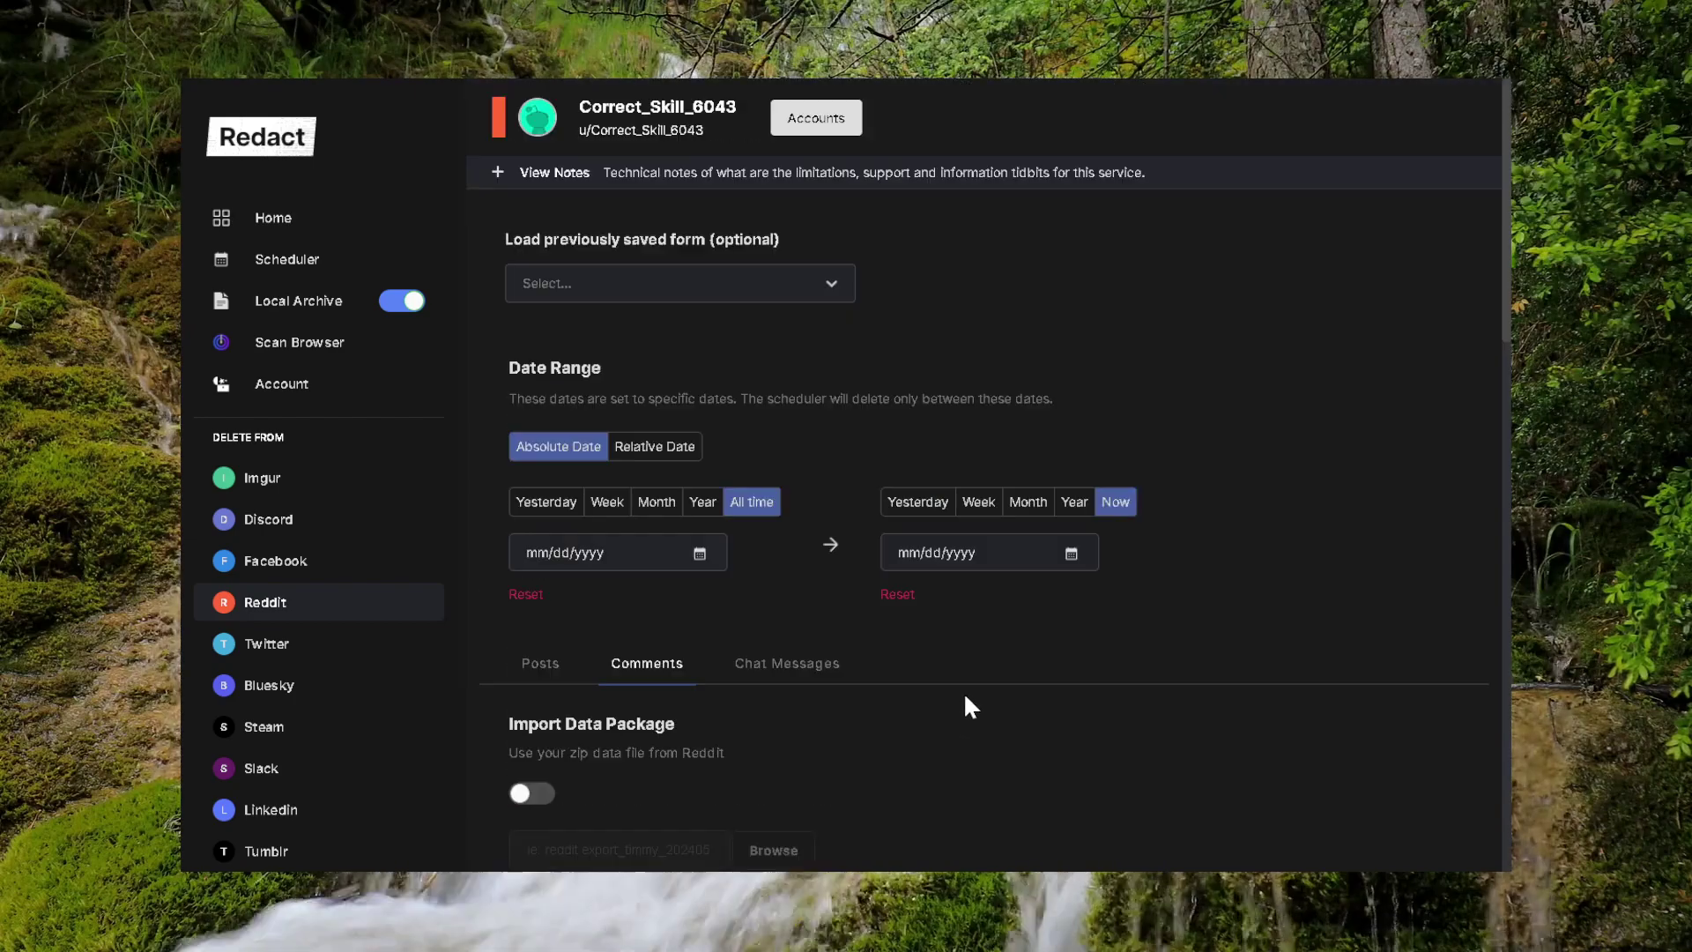
# Step: Show the Chat Messages options and scroll through their channel and content settings
pyautogui.click(801, 671)
pyautogui.scroll(-3, 1041, 581)
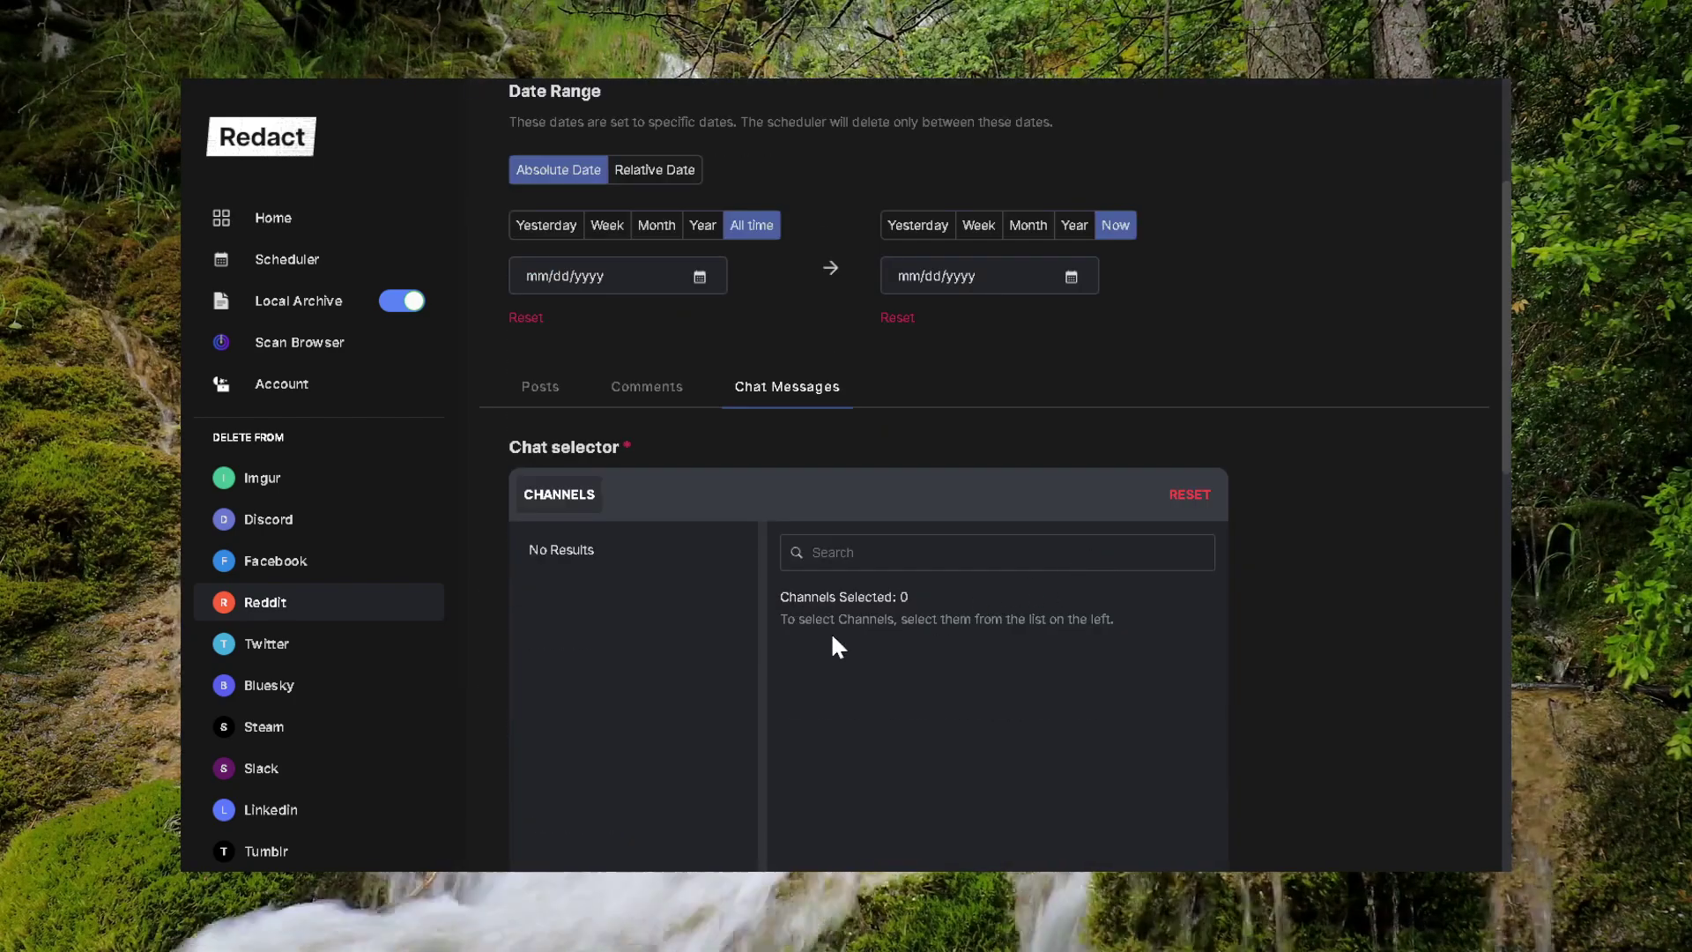
pyautogui.scroll(-2, 662, 559)
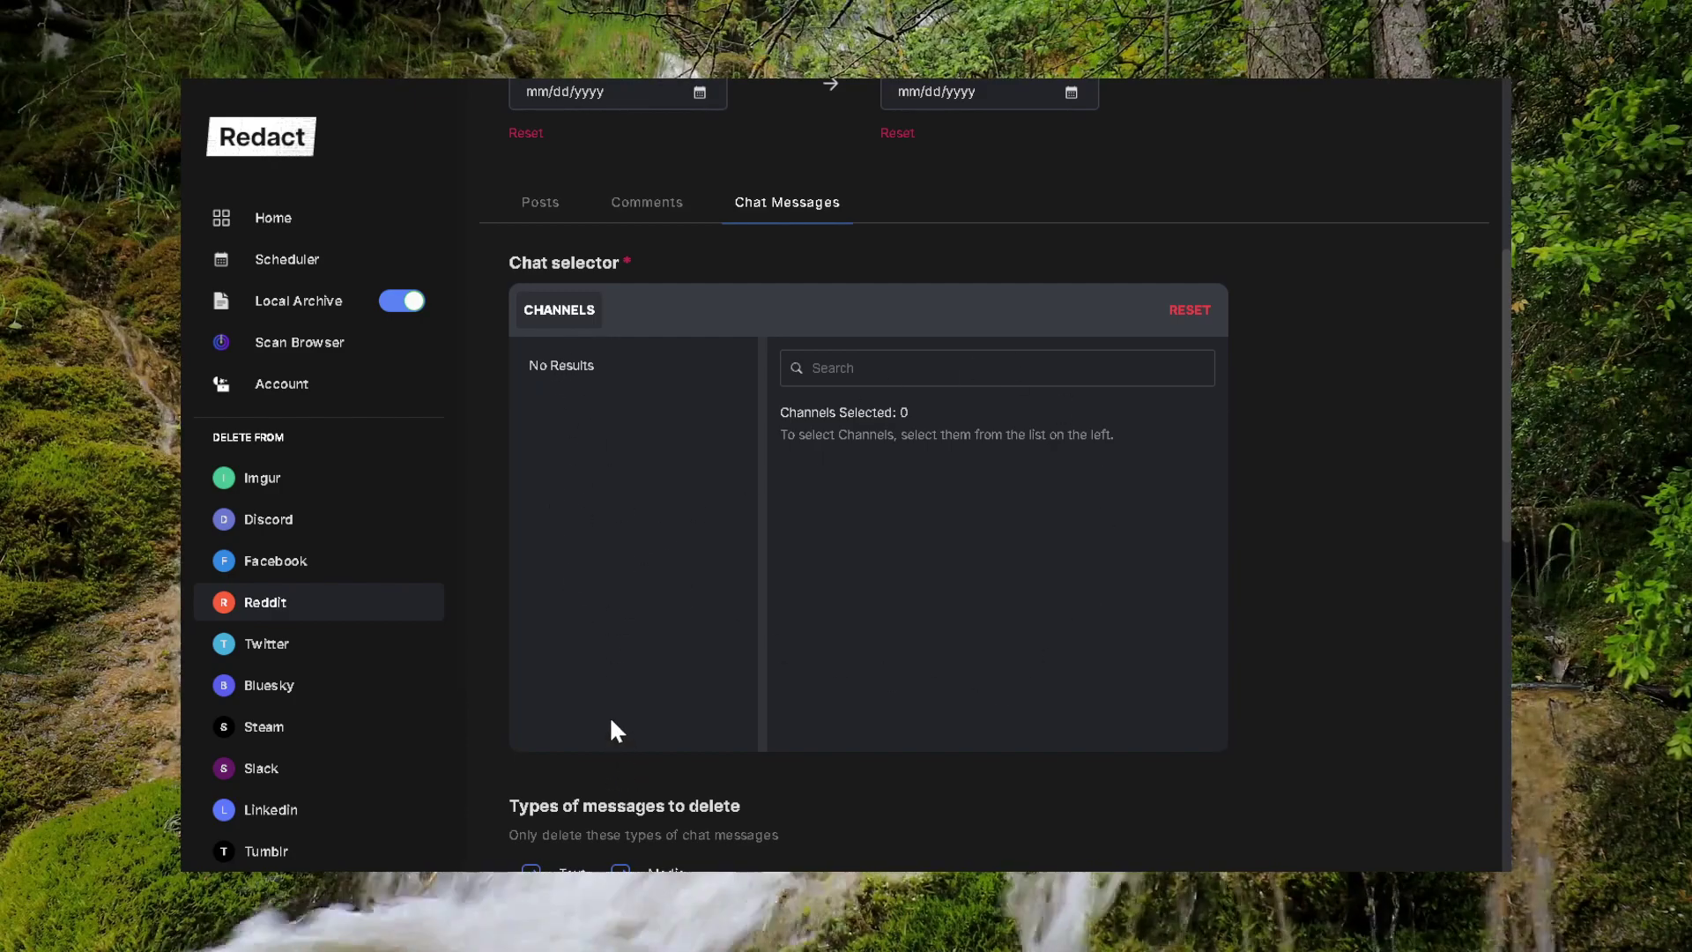
pyautogui.scroll(-2, 726, 586)
pyautogui.scroll(-2, 728, 507)
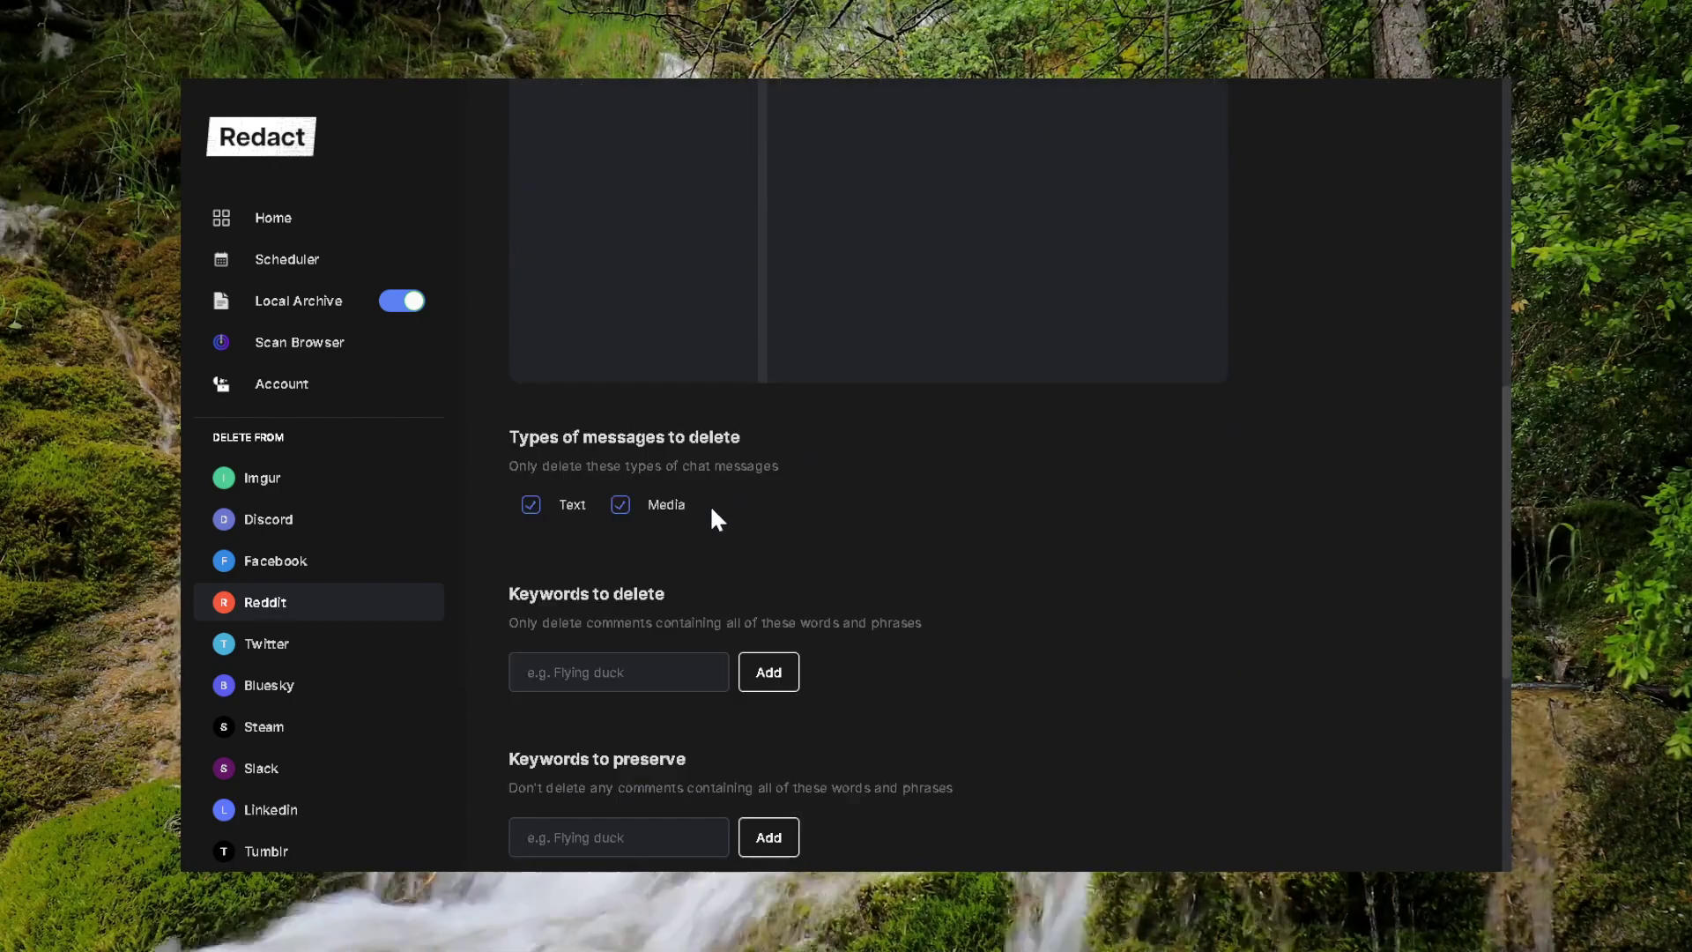
pyautogui.scroll(-2, 843, 506)
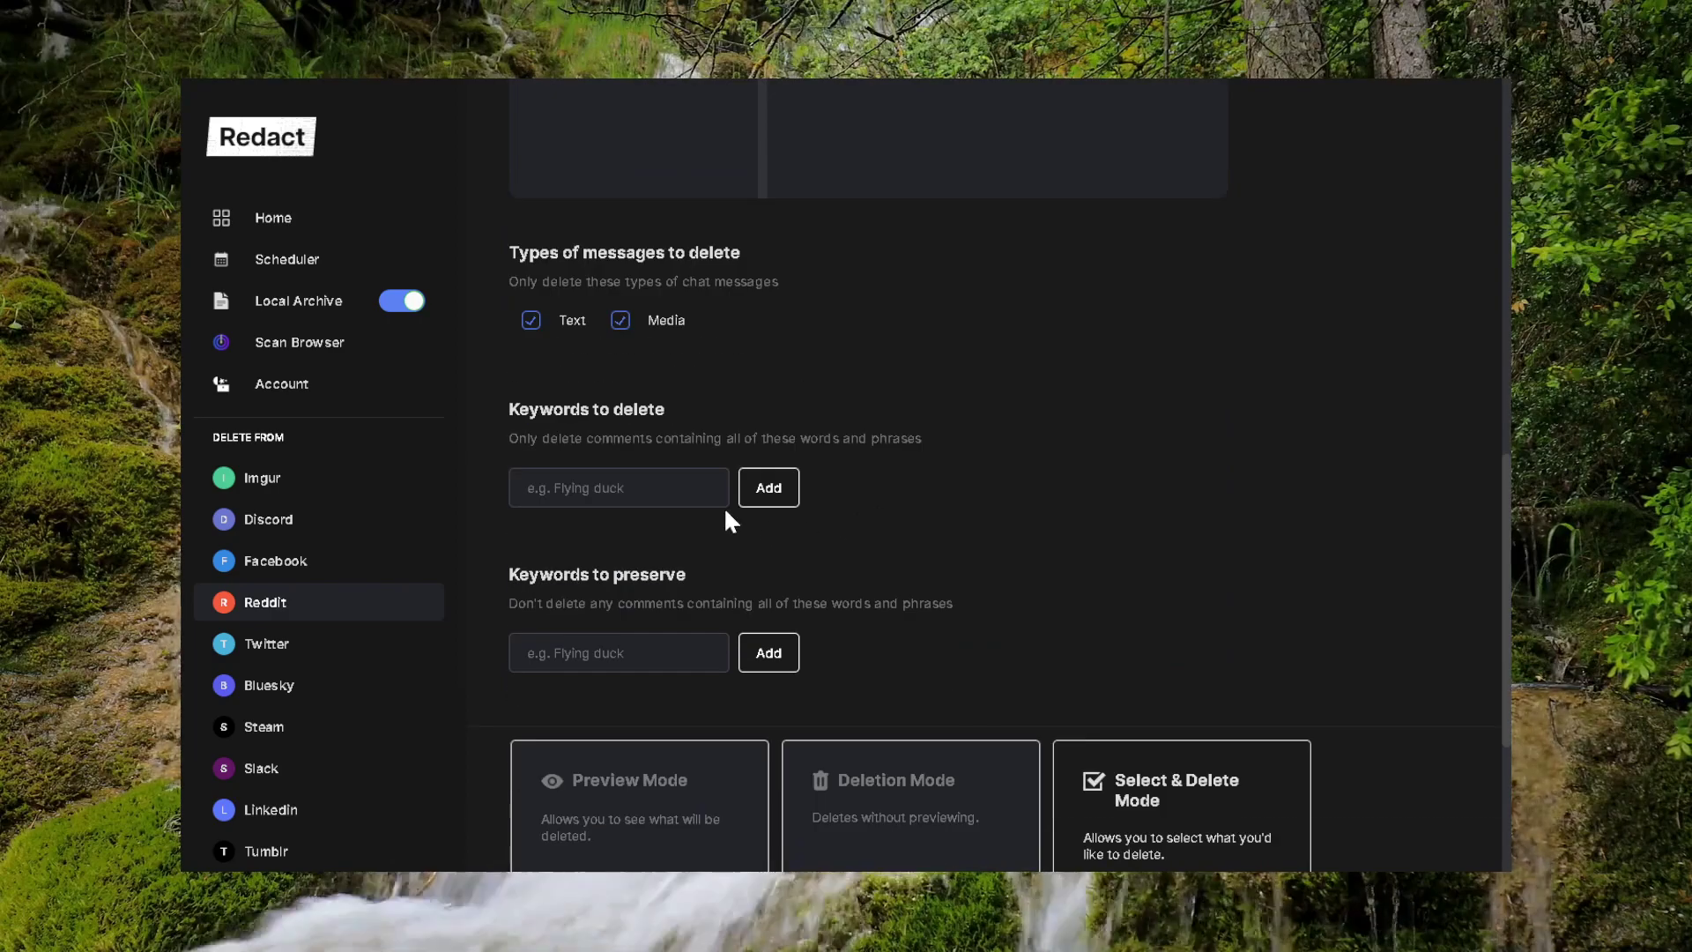
pyautogui.scroll(-2, 696, 498)
pyautogui.scroll(-2, 642, 469)
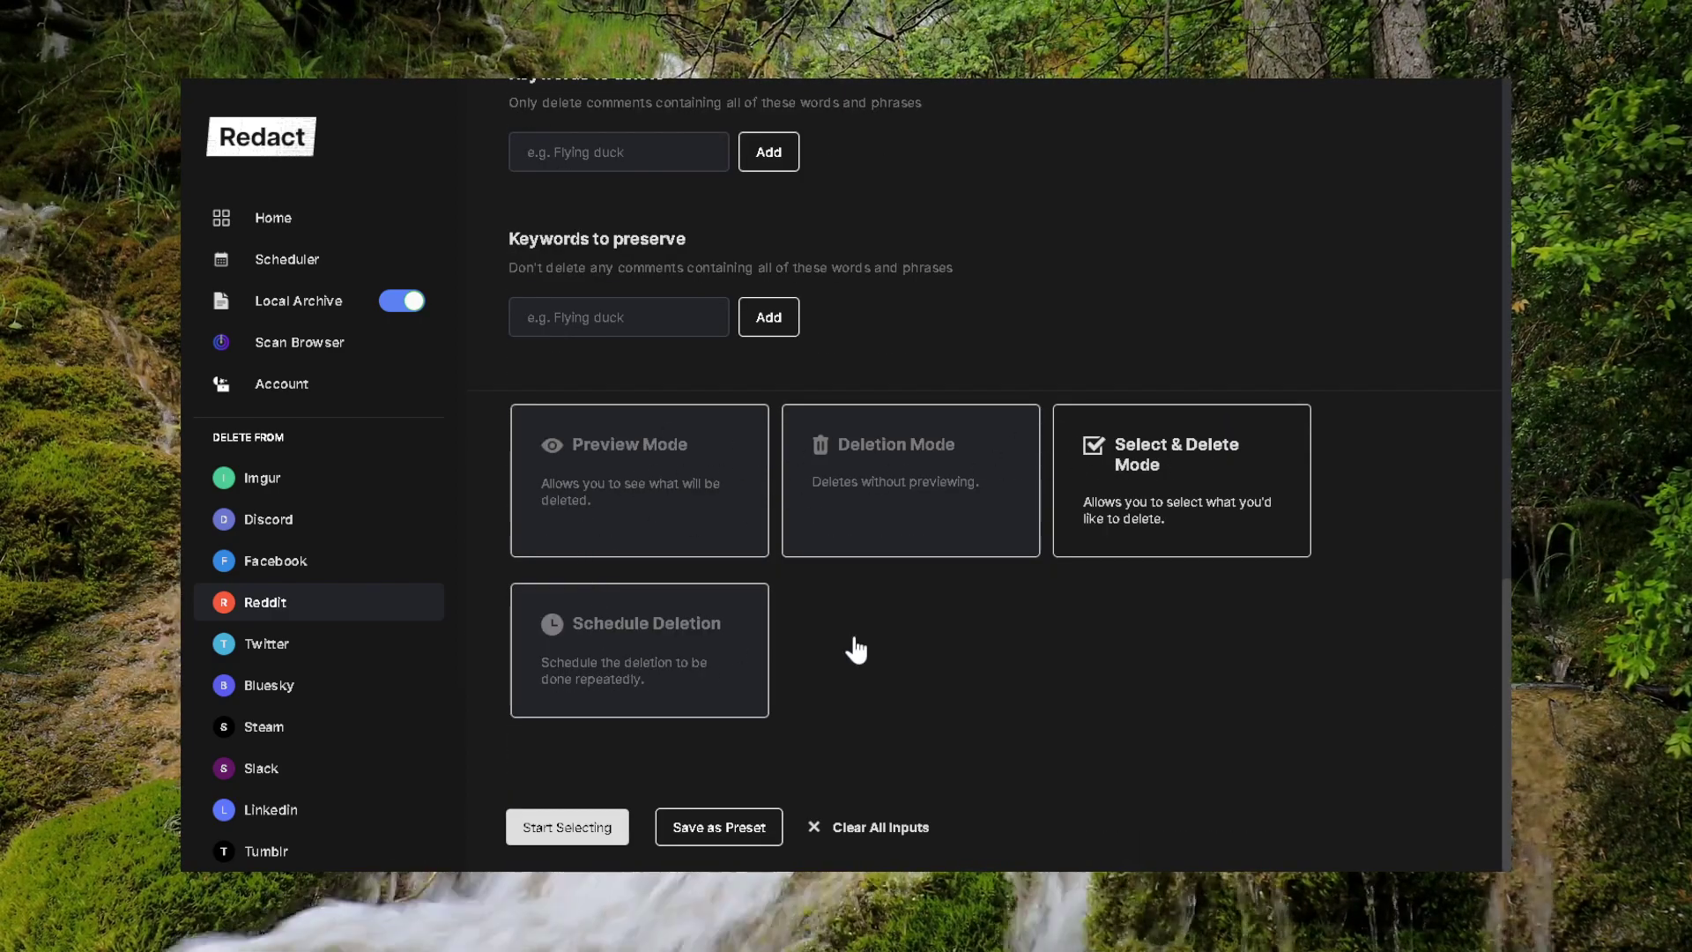
# Step: Compare Preview and Deletion Mode for chat messages, settling on Select & Delete Mode
pyautogui.click(628, 496)
pyautogui.click(895, 460)
pyautogui.click(1099, 514)
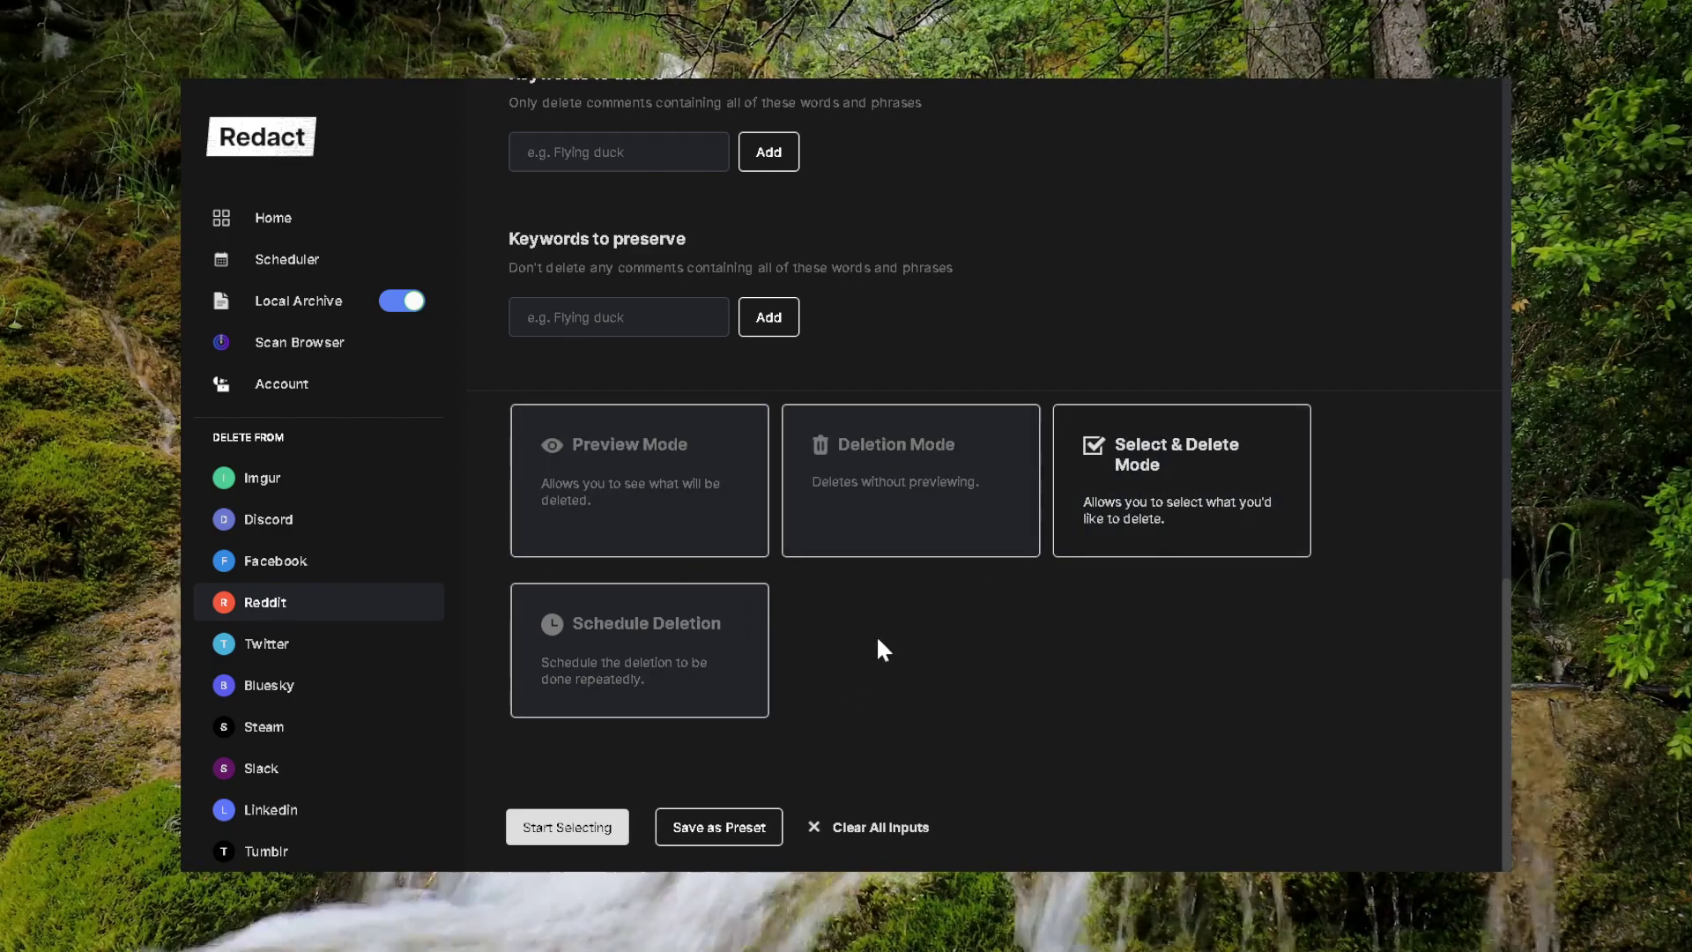
pyautogui.scroll(15, 895, 651)
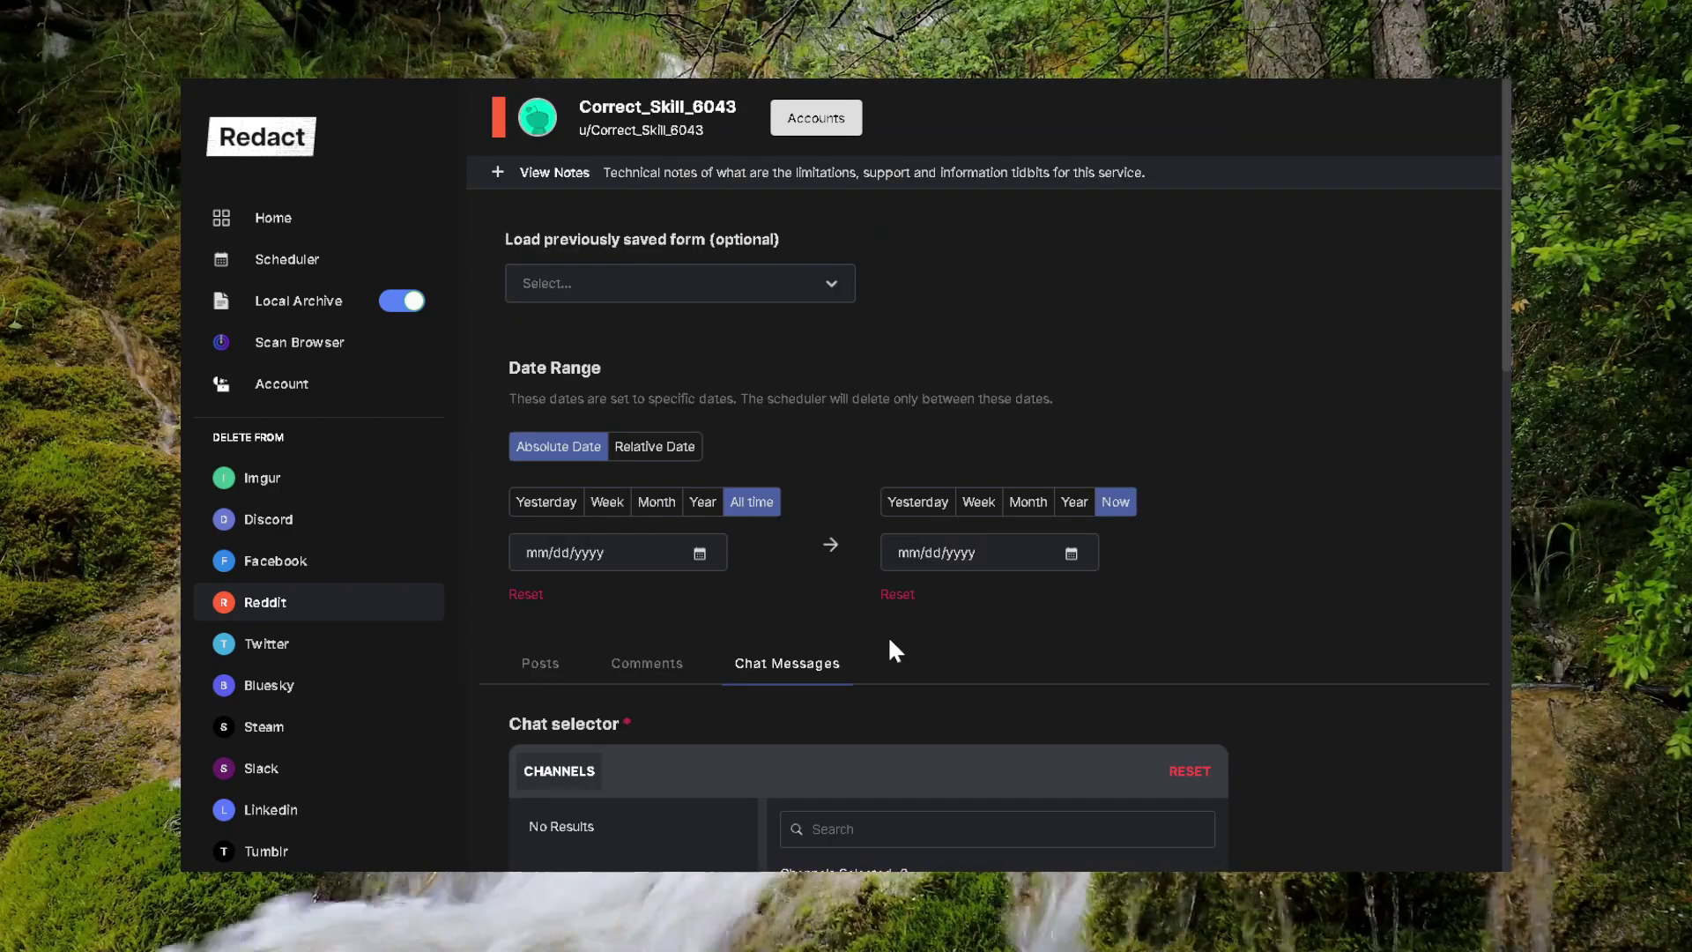
# Step: Look over the Posts and Comments tabs, then return to Chat Messages
pyautogui.click(563, 679)
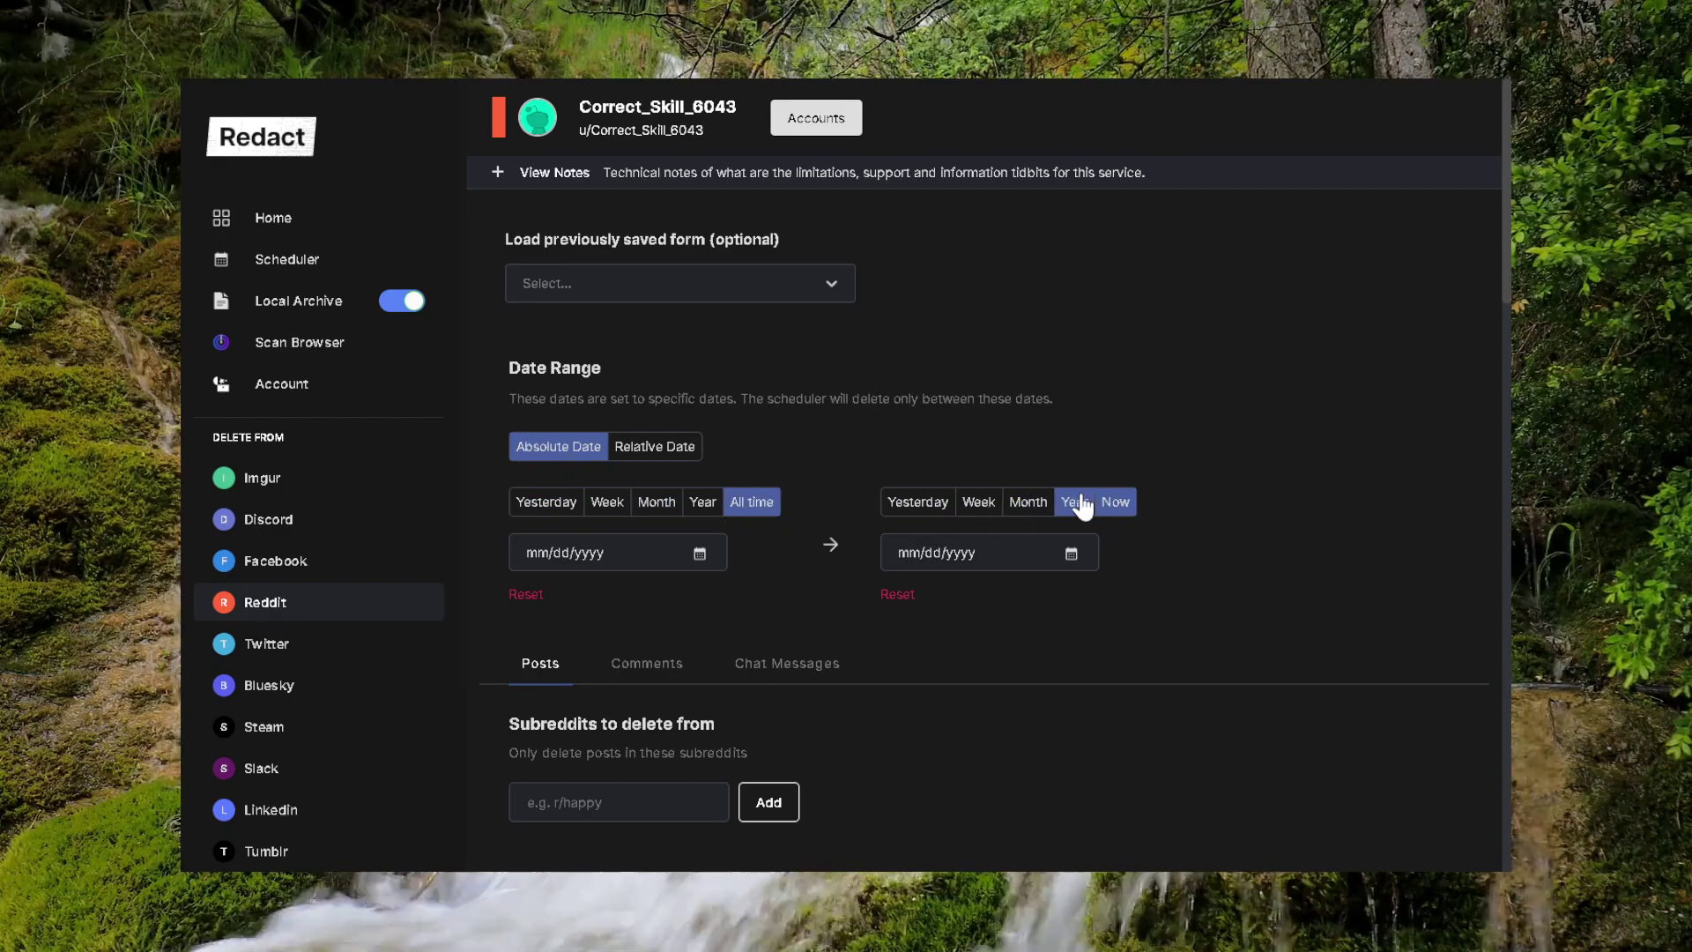
pyautogui.scroll(-1, 776, 590)
pyautogui.click(645, 573)
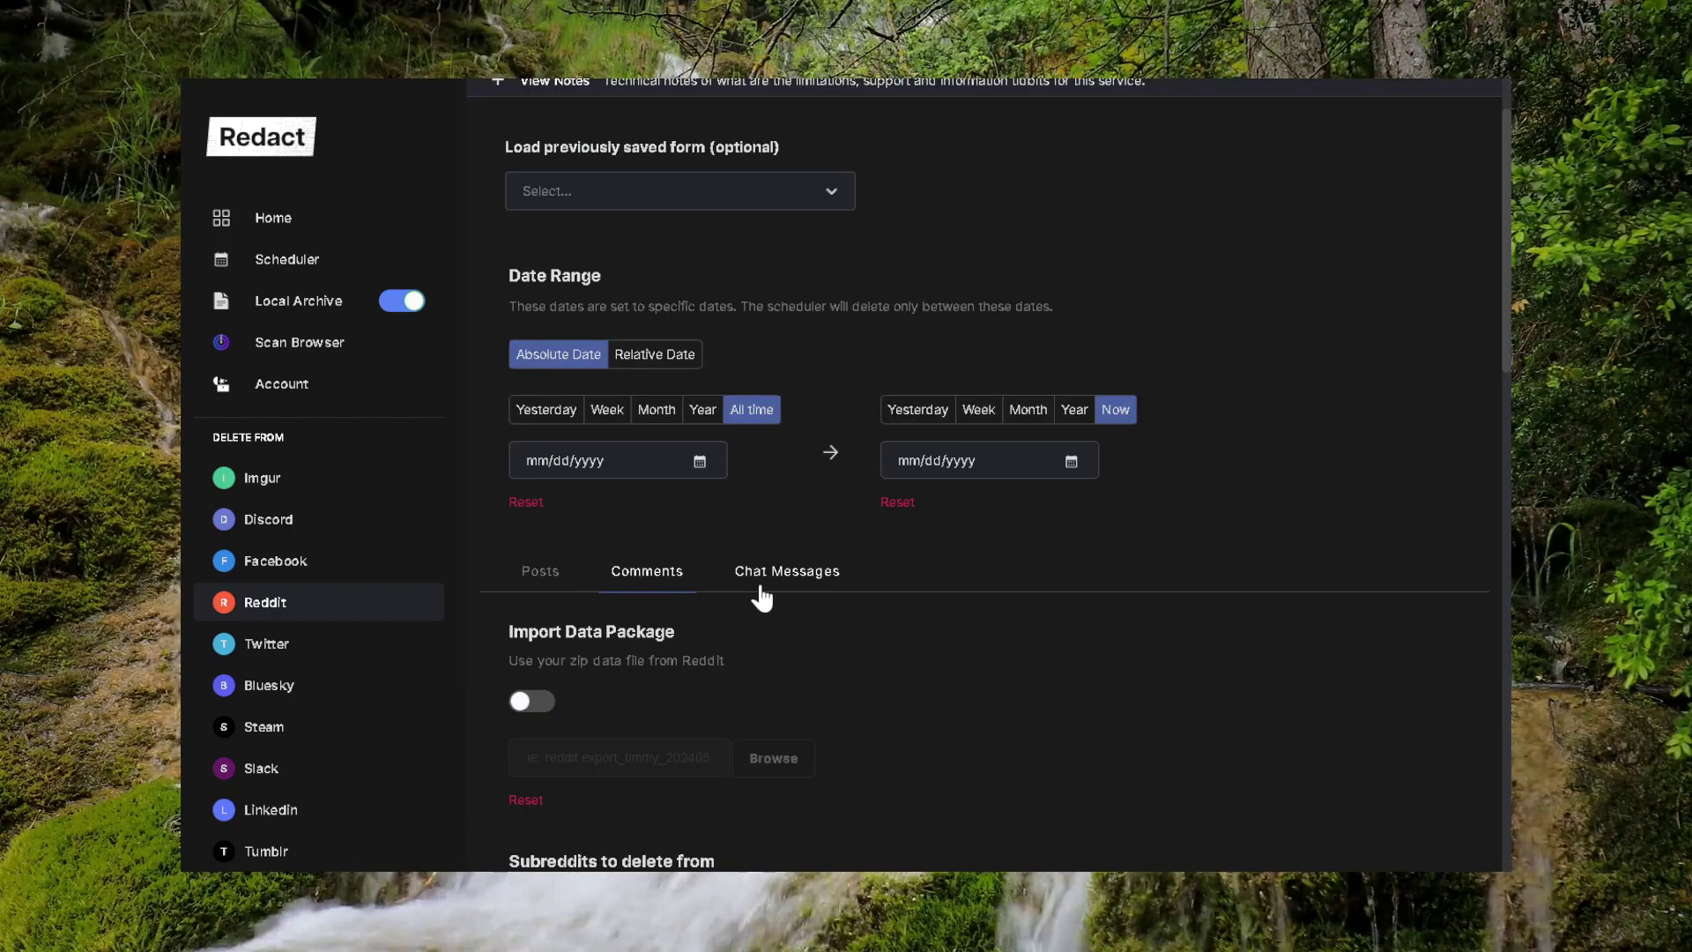
pyautogui.click(787, 571)
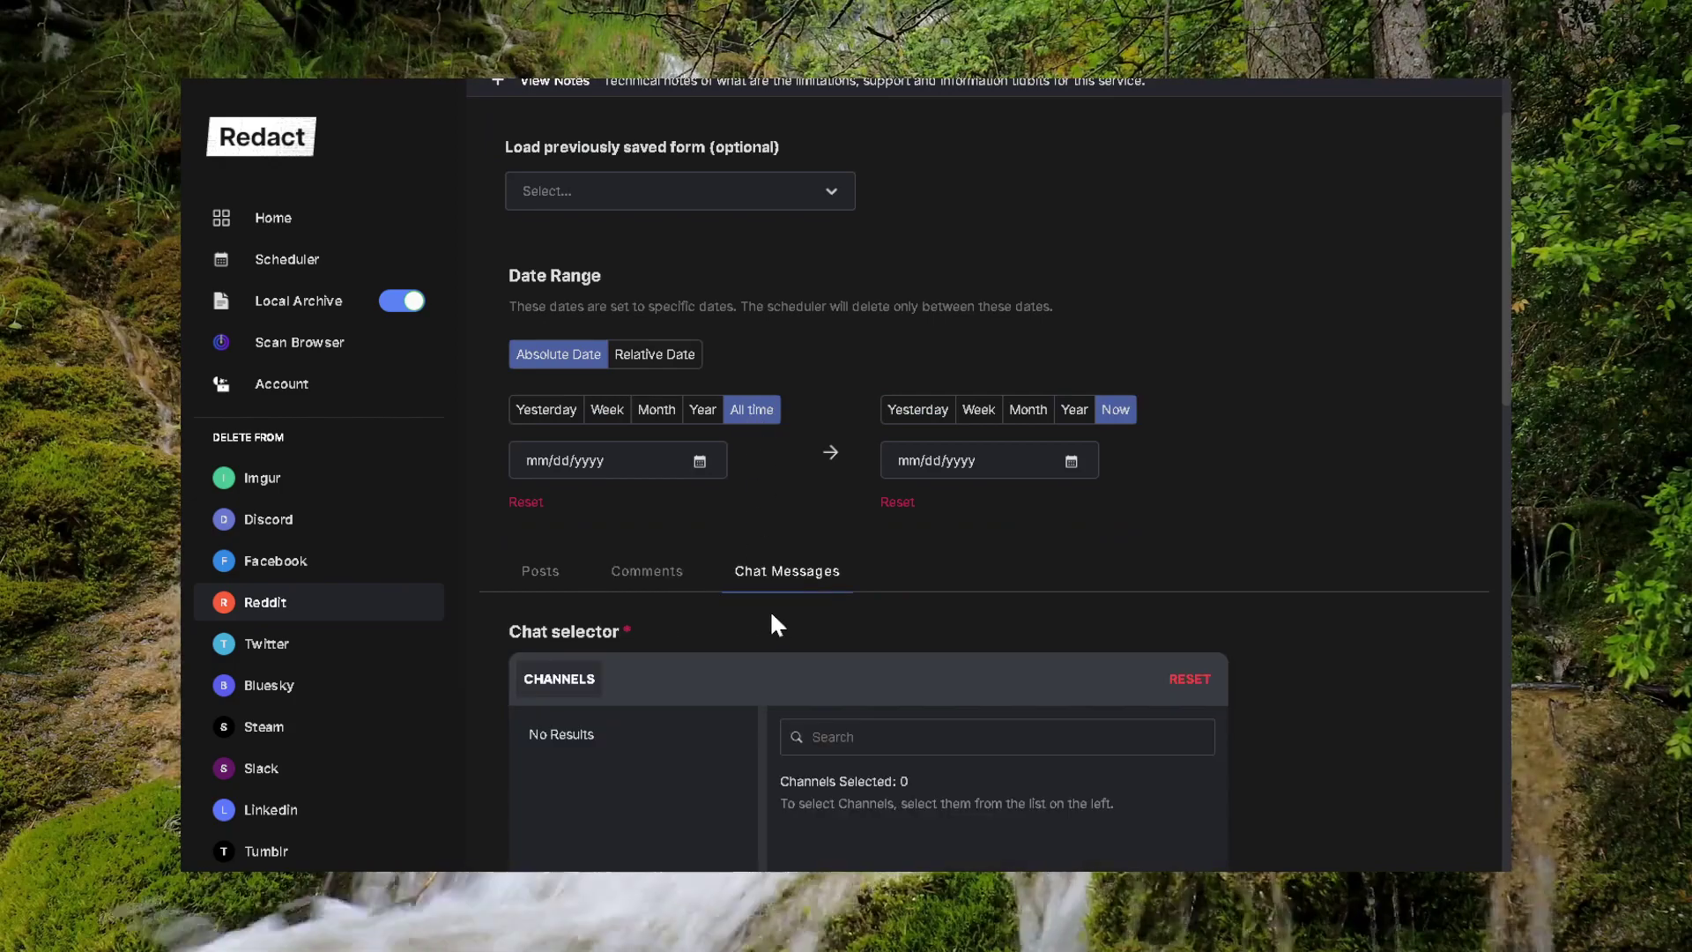
# Step: Set chat messages to Deletion Mode so they are deleted without previewing
pyautogui.scroll(-12, 790, 506)
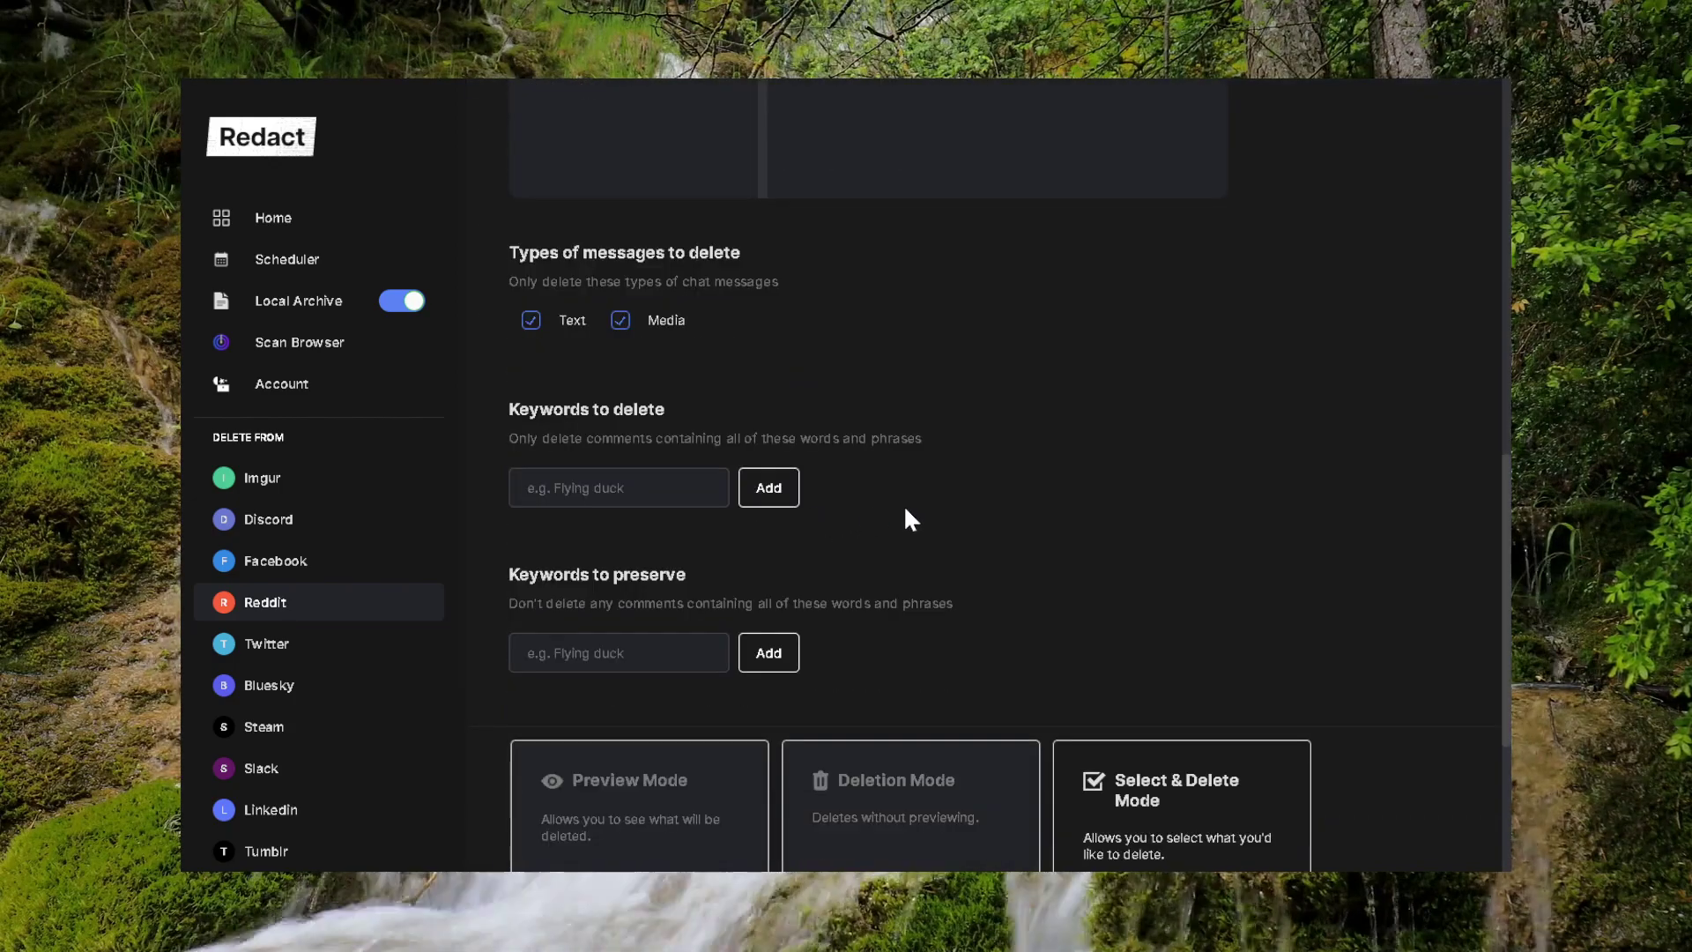
pyautogui.click(886, 527)
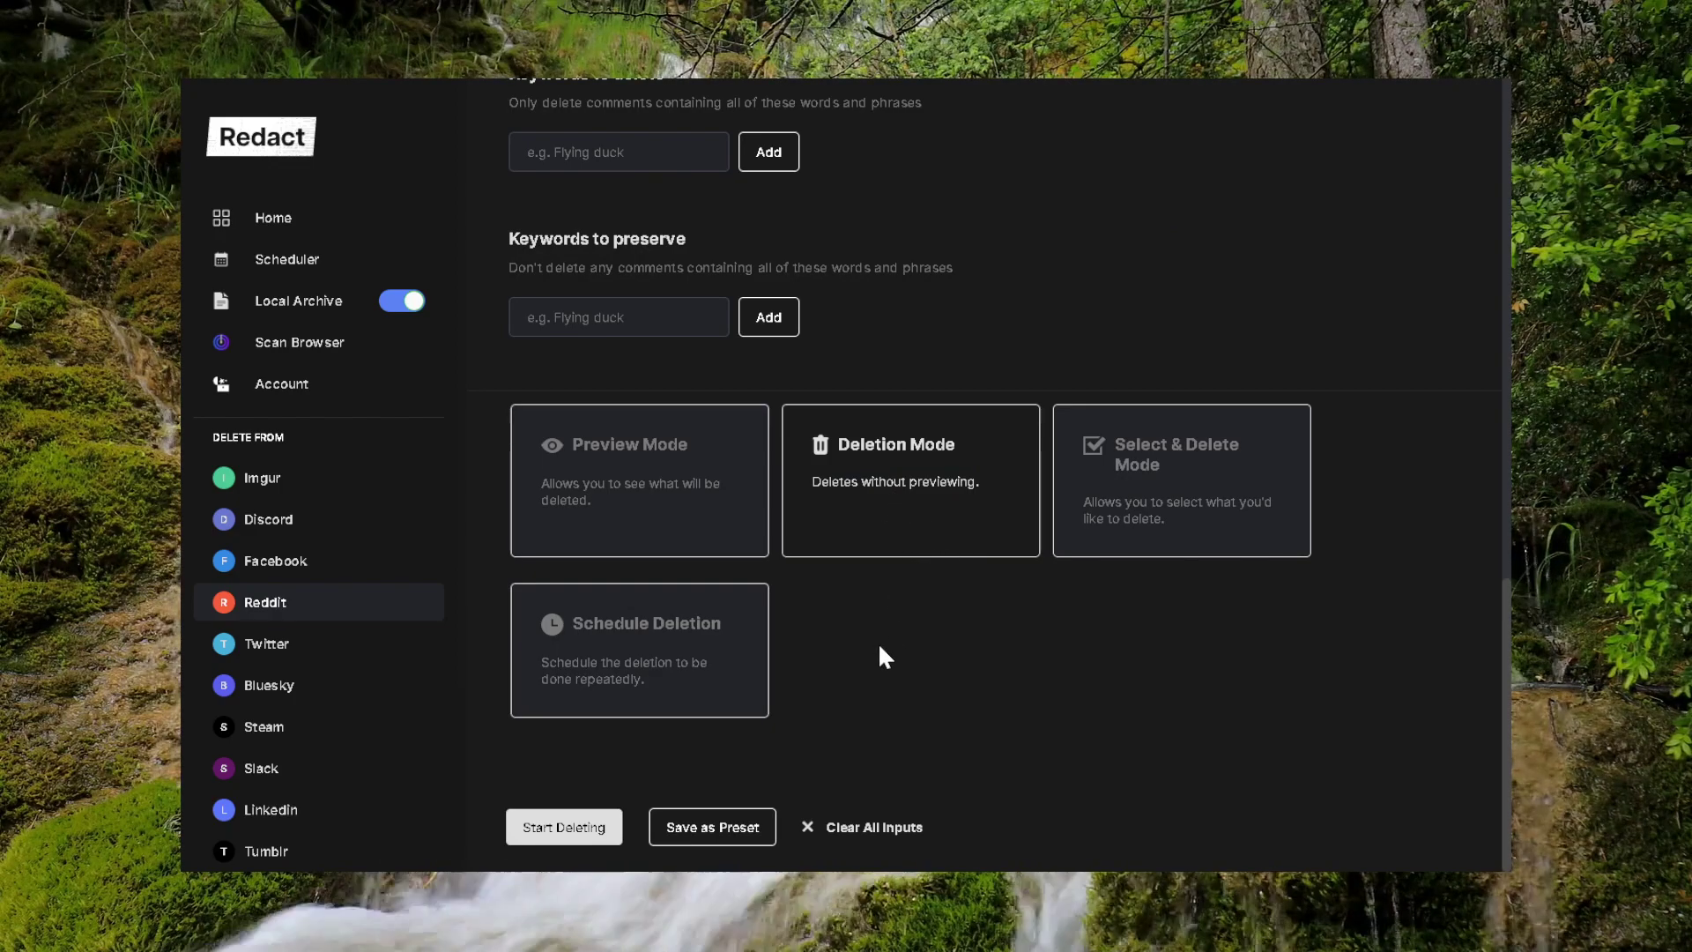
pyautogui.scroll(10, 905, 629)
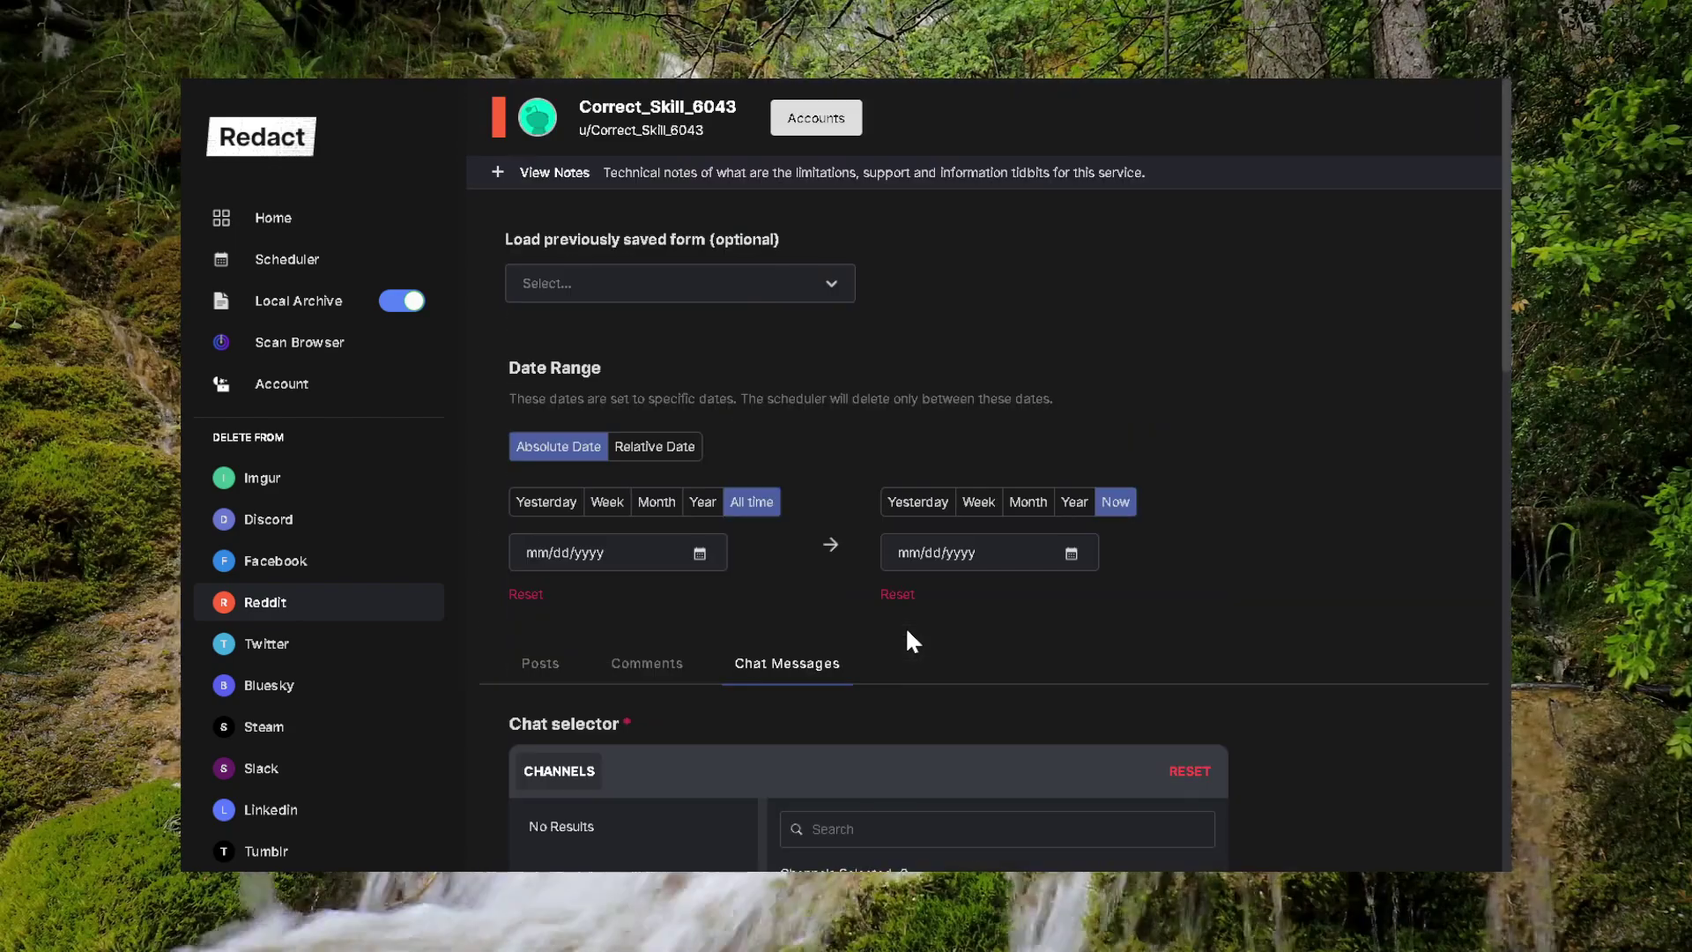